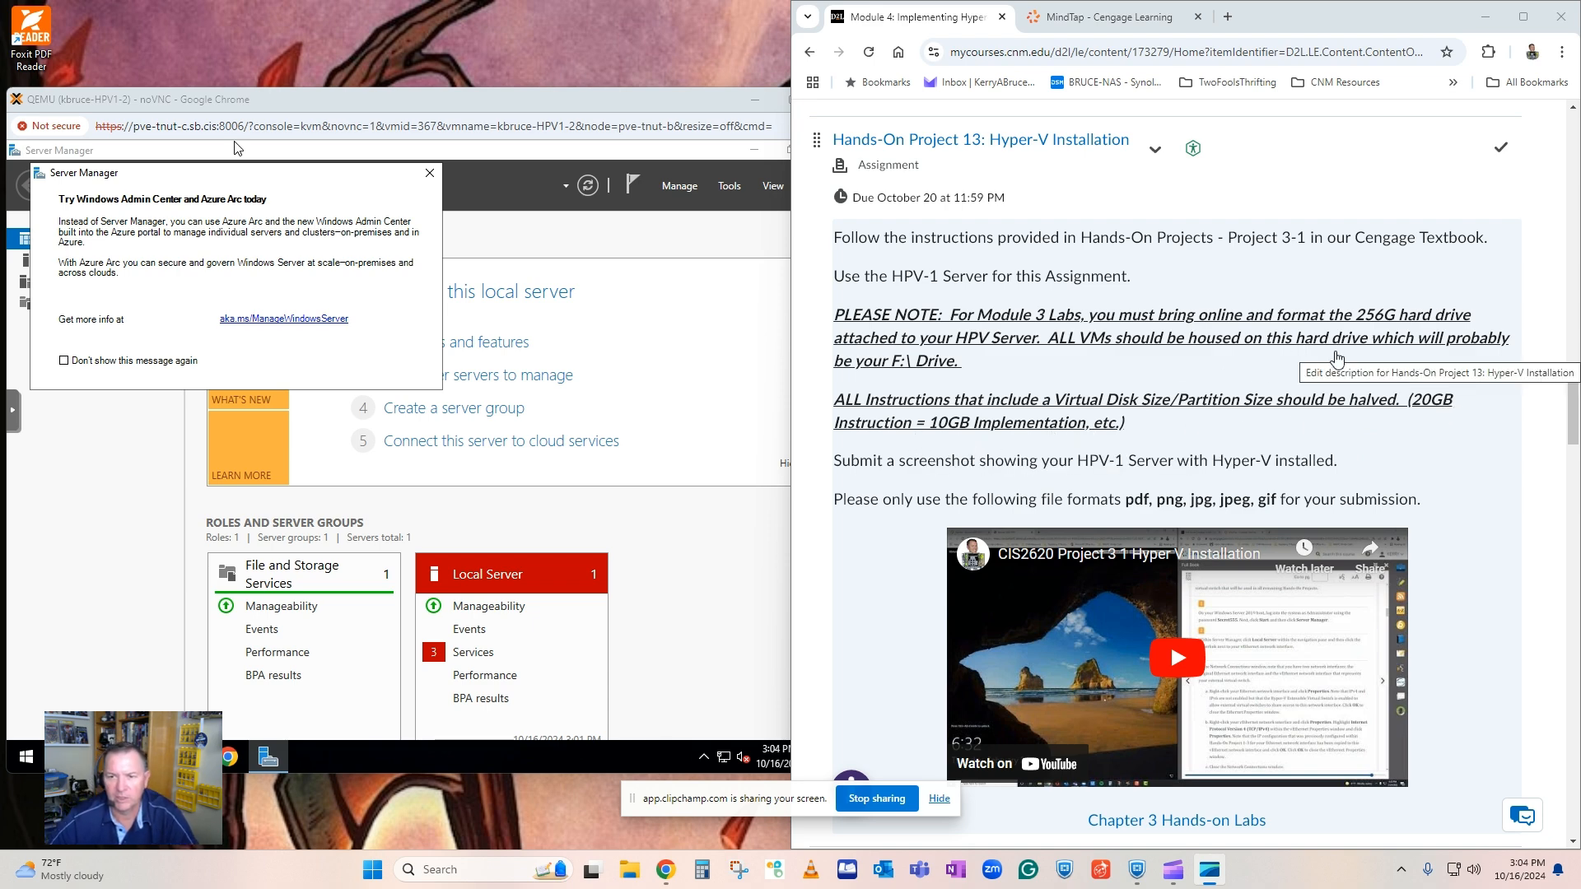
# Dismiss the Windows Admin Center notice in Server Manager and reposition the virtual machine console window slightly.
pyautogui.scroll(-2, 1184, 407)
pyautogui.scroll(3, 1184, 407)
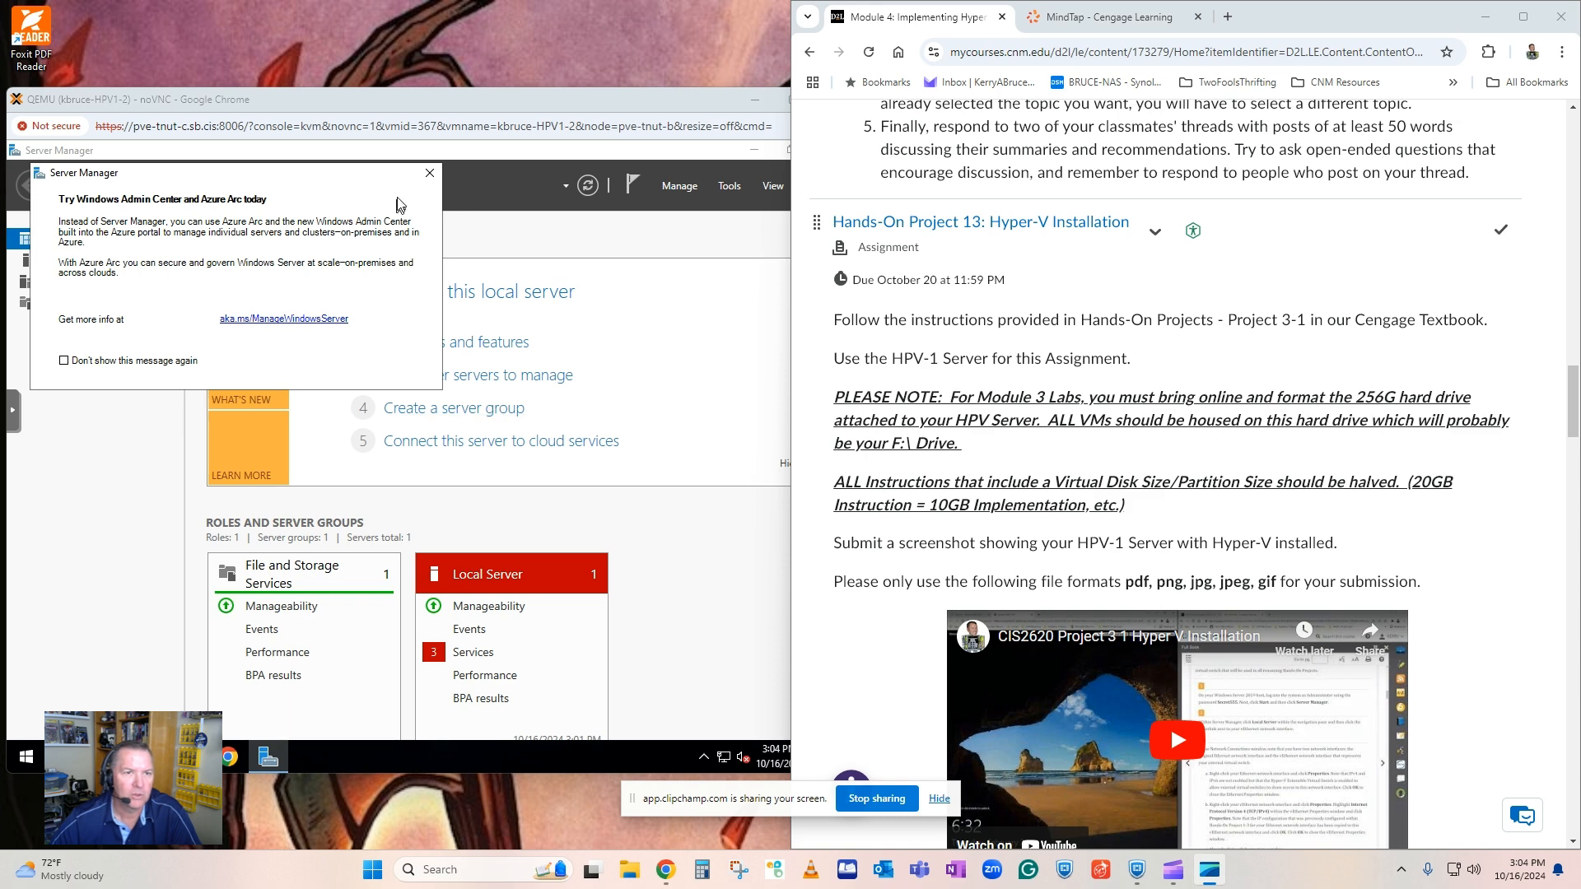
pyautogui.click(429, 173)
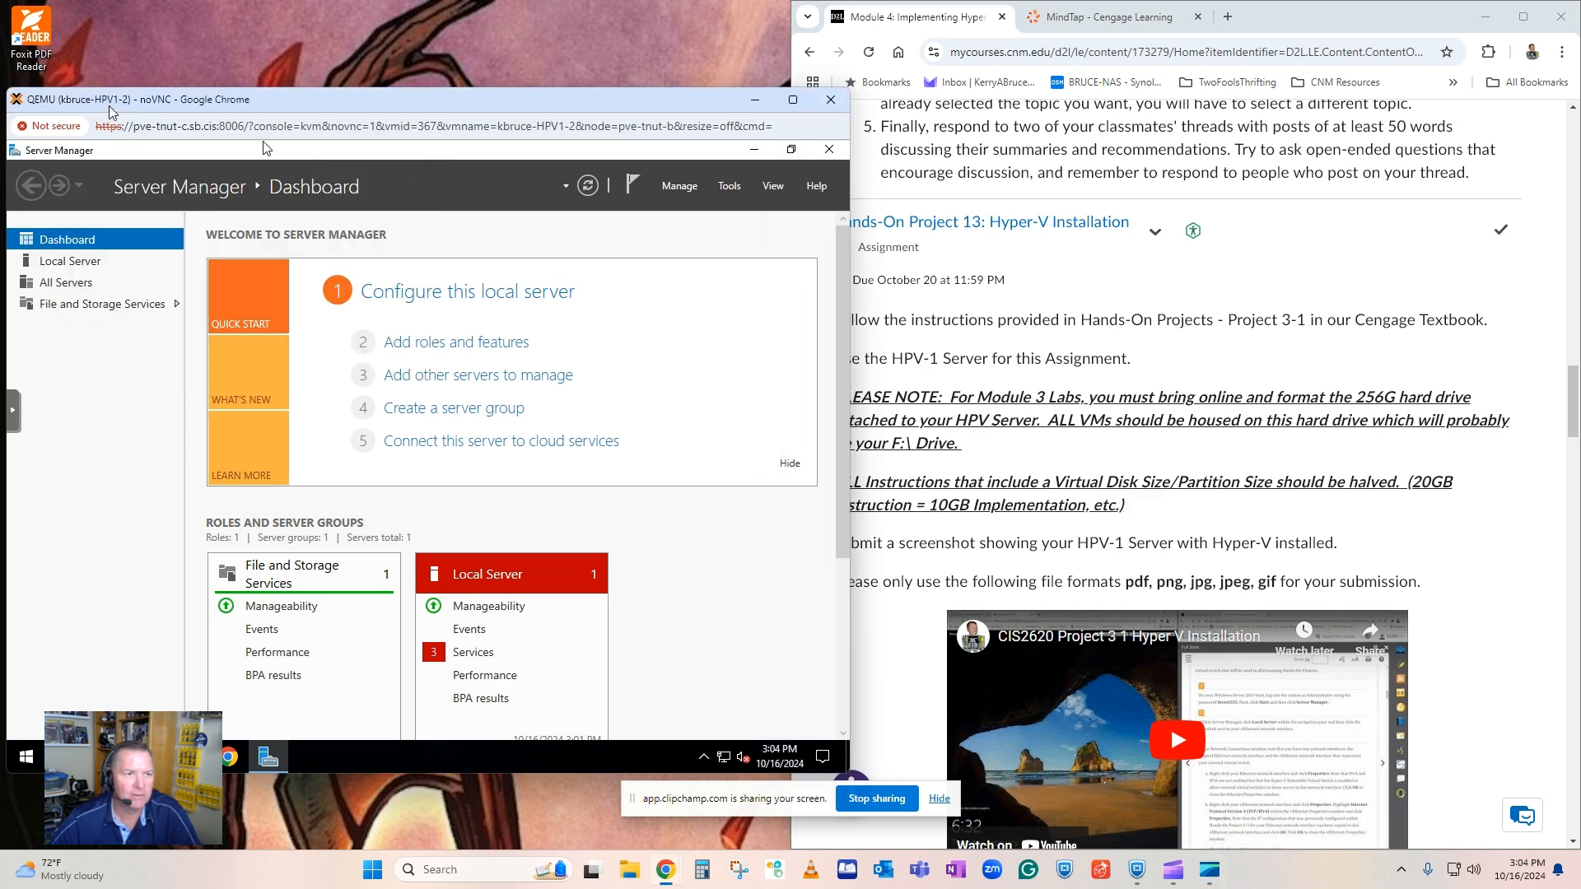
pyautogui.moveTo(59, 99); pyautogui.dragTo(80, 105)
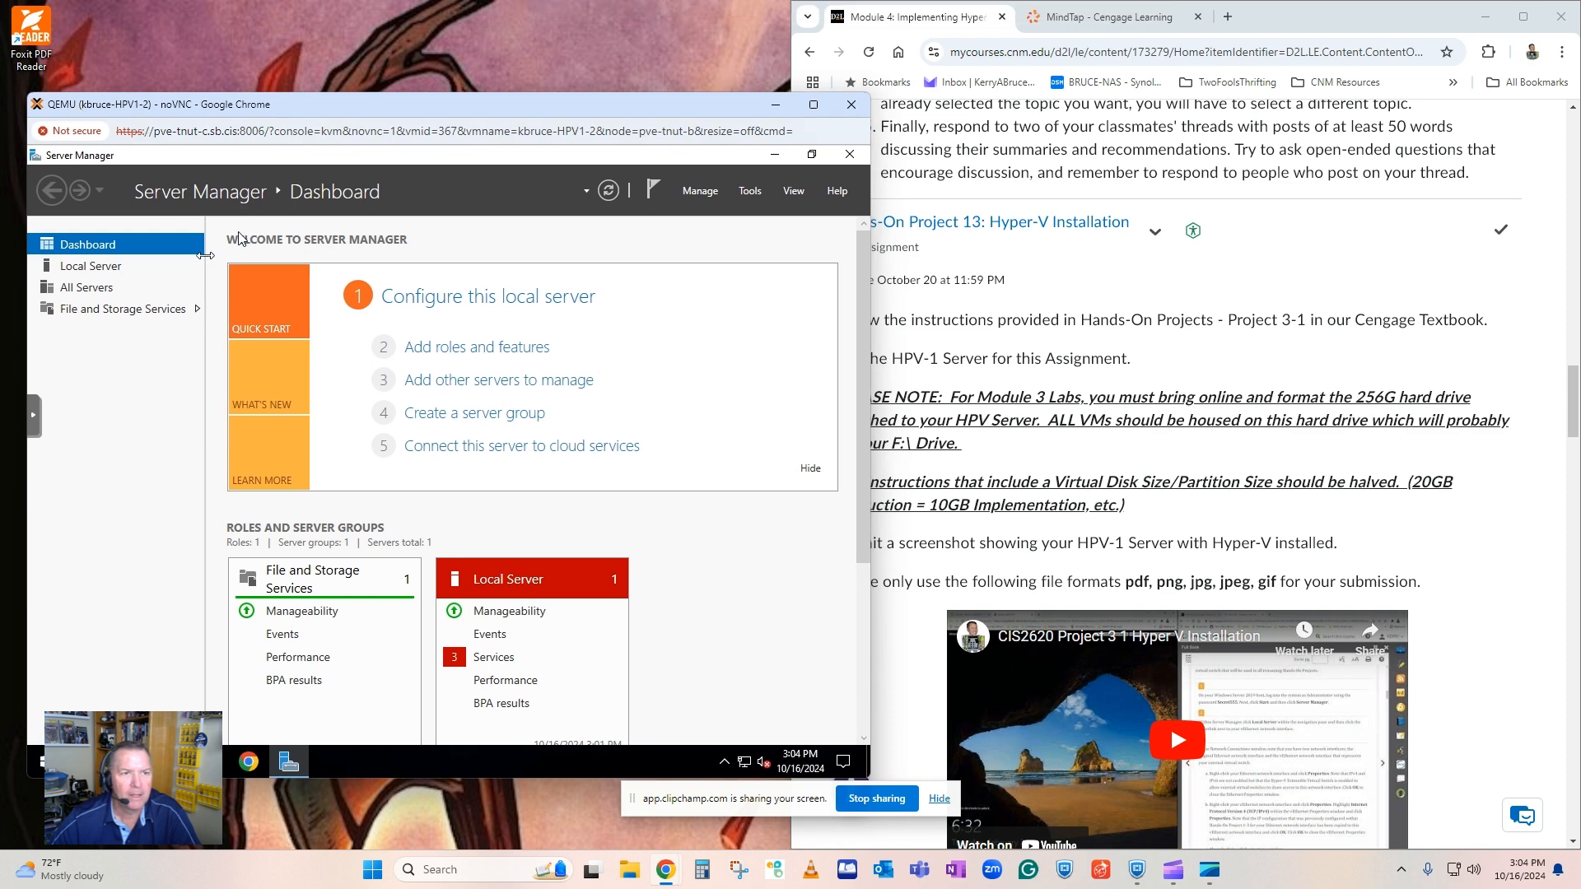
pyautogui.moveTo(476, 110); pyautogui.dragTo(460, 110)
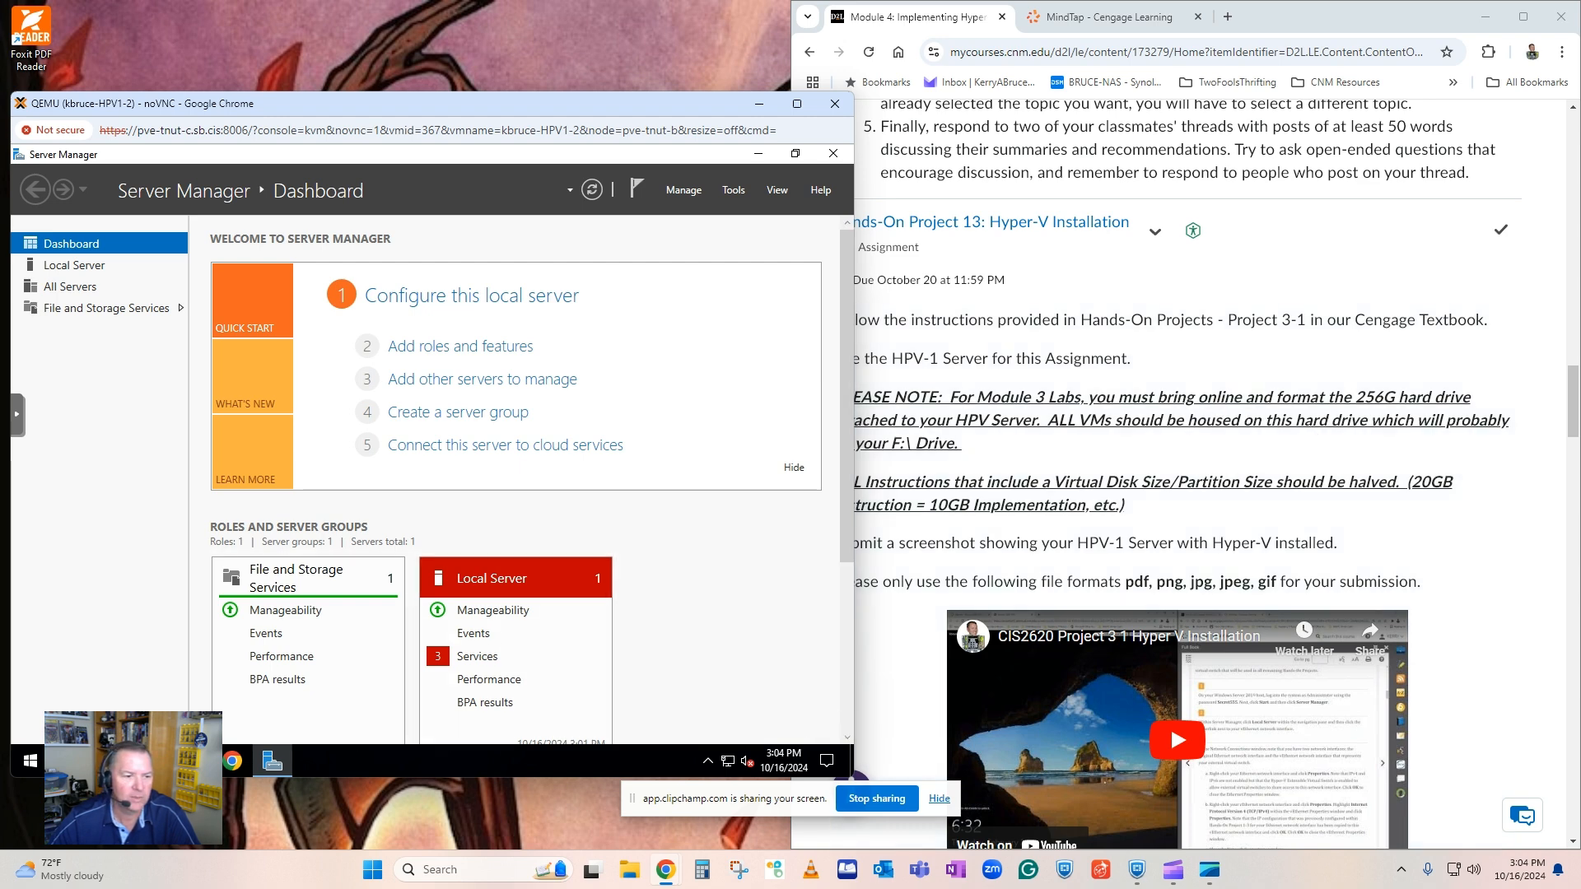
# Search the server for "disk" and open the Create and format hard disk partitions tool.
pyautogui.click(70, 760)
pyautogui.write('disk')
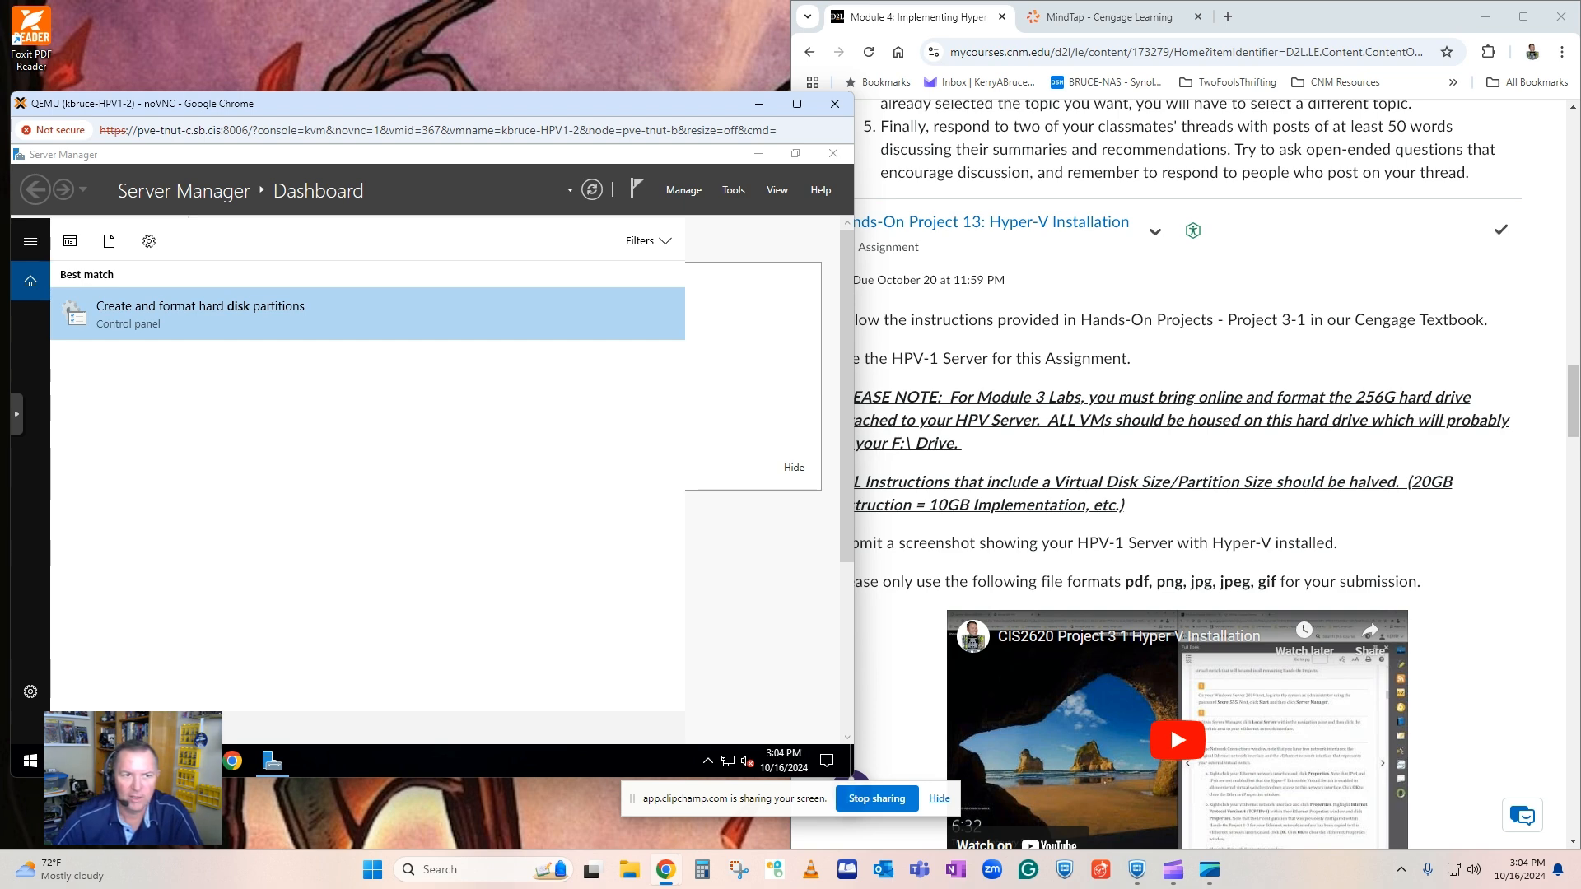
pyautogui.click(202, 311)
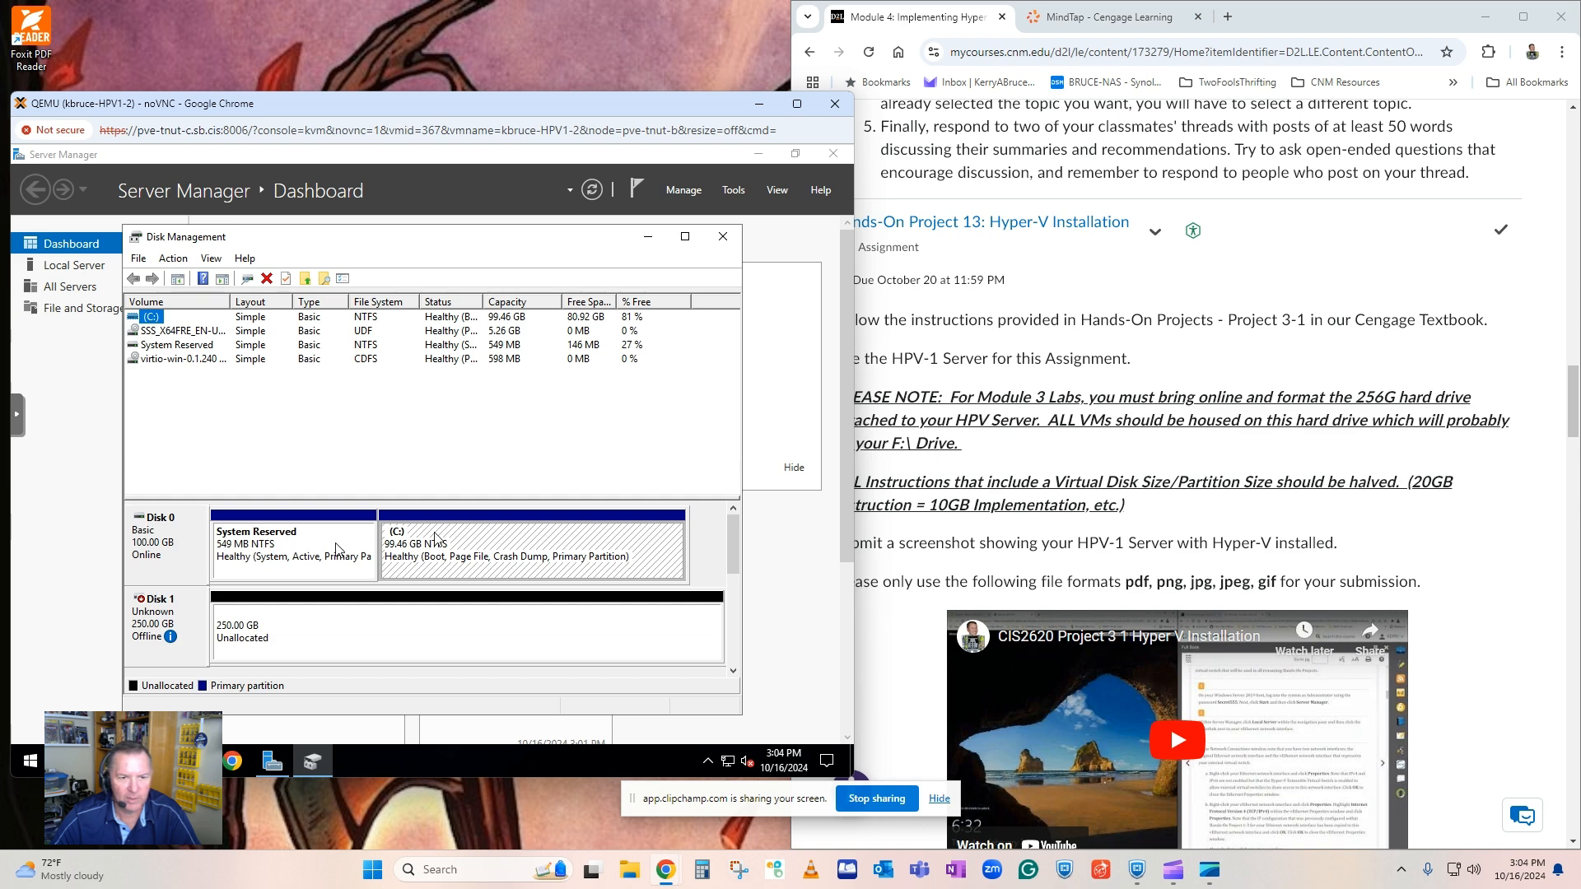
# Bring Disk 1 online and initialize it with the GPT (GUID Partition Table) partition style.
pyautogui.rightClick(178, 618)
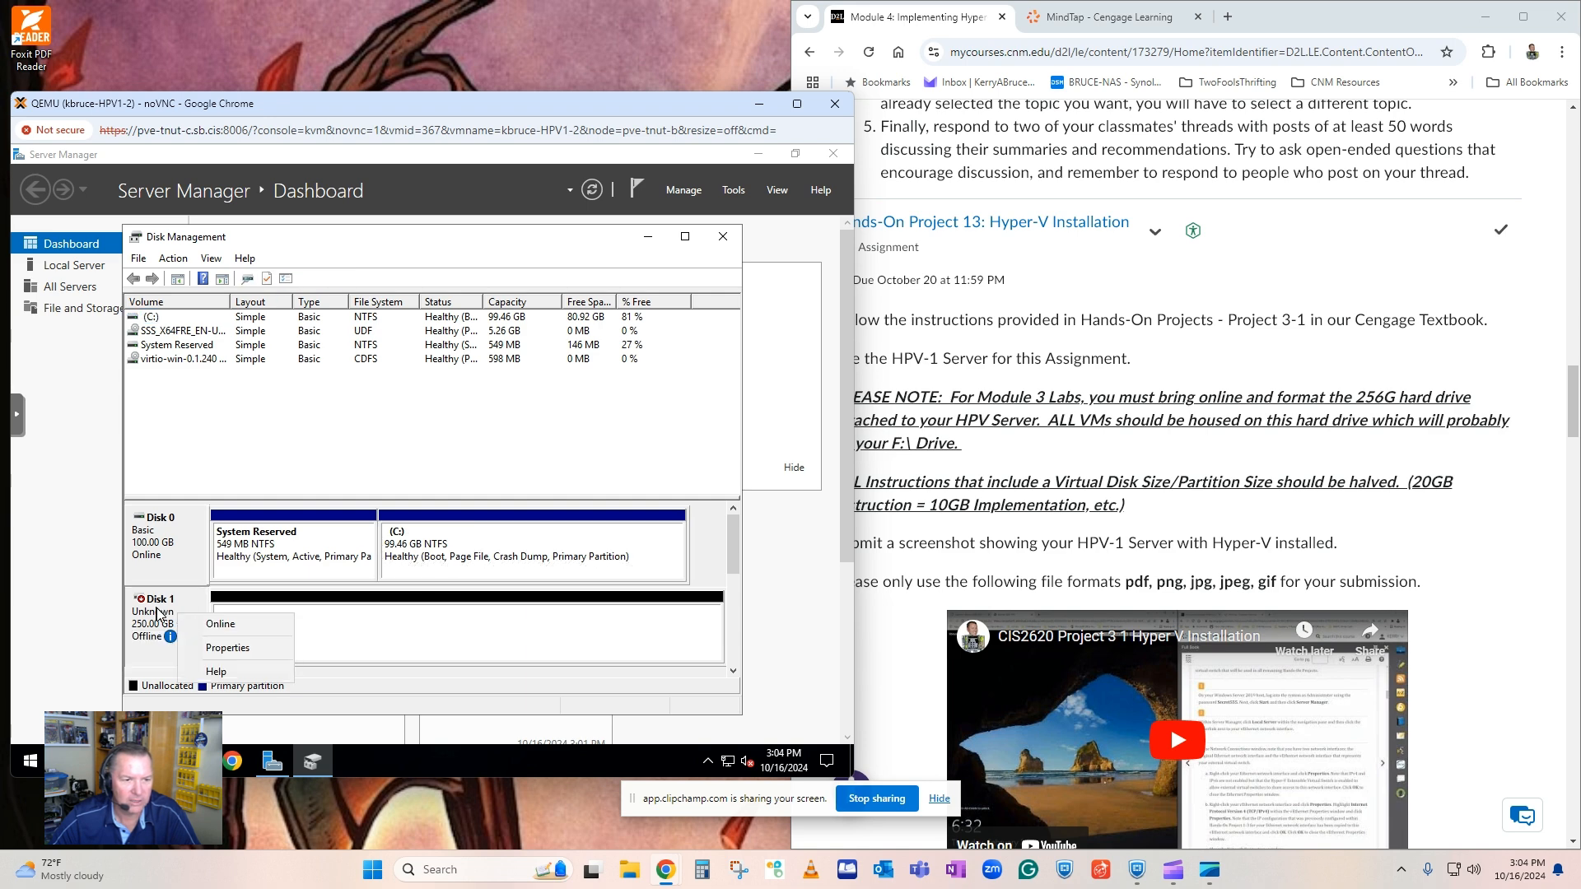
pyautogui.click(202, 624)
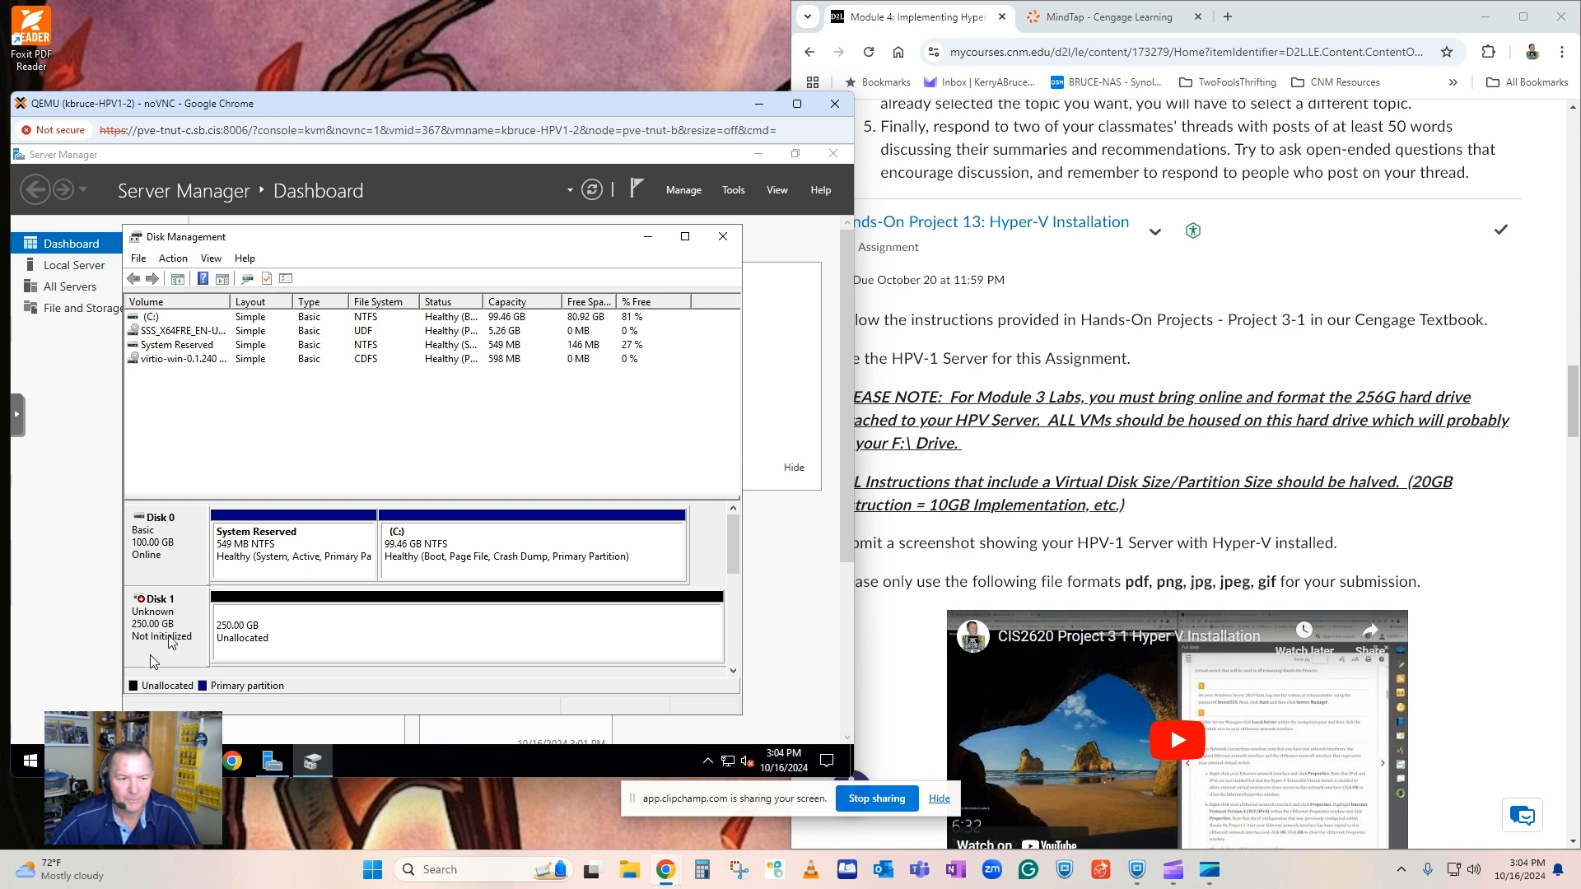
pyautogui.rightClick(178, 622)
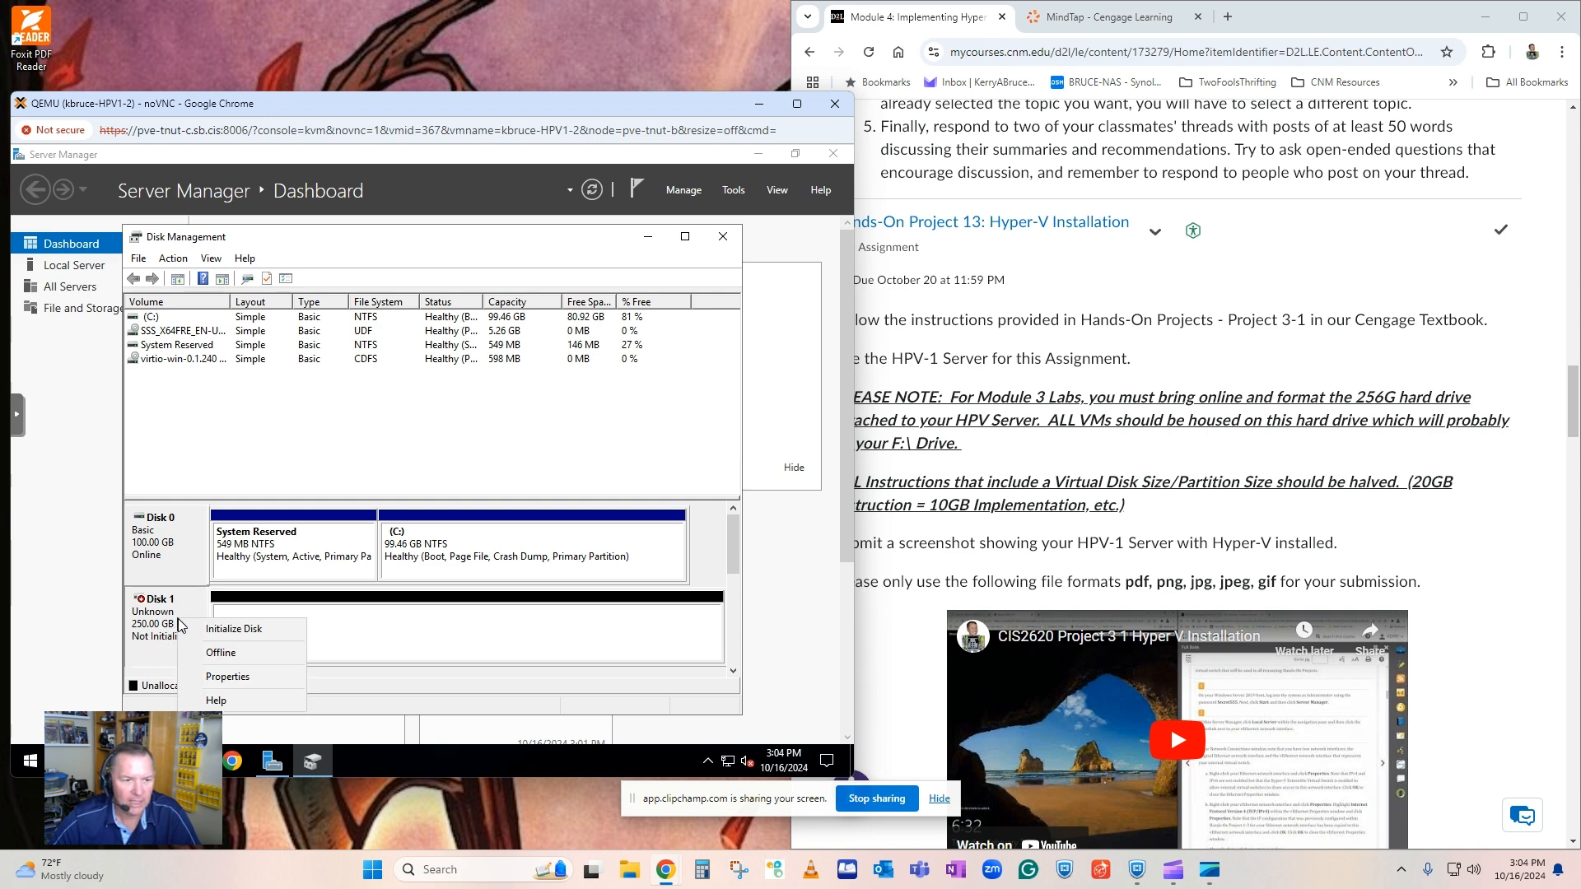
pyautogui.click(222, 630)
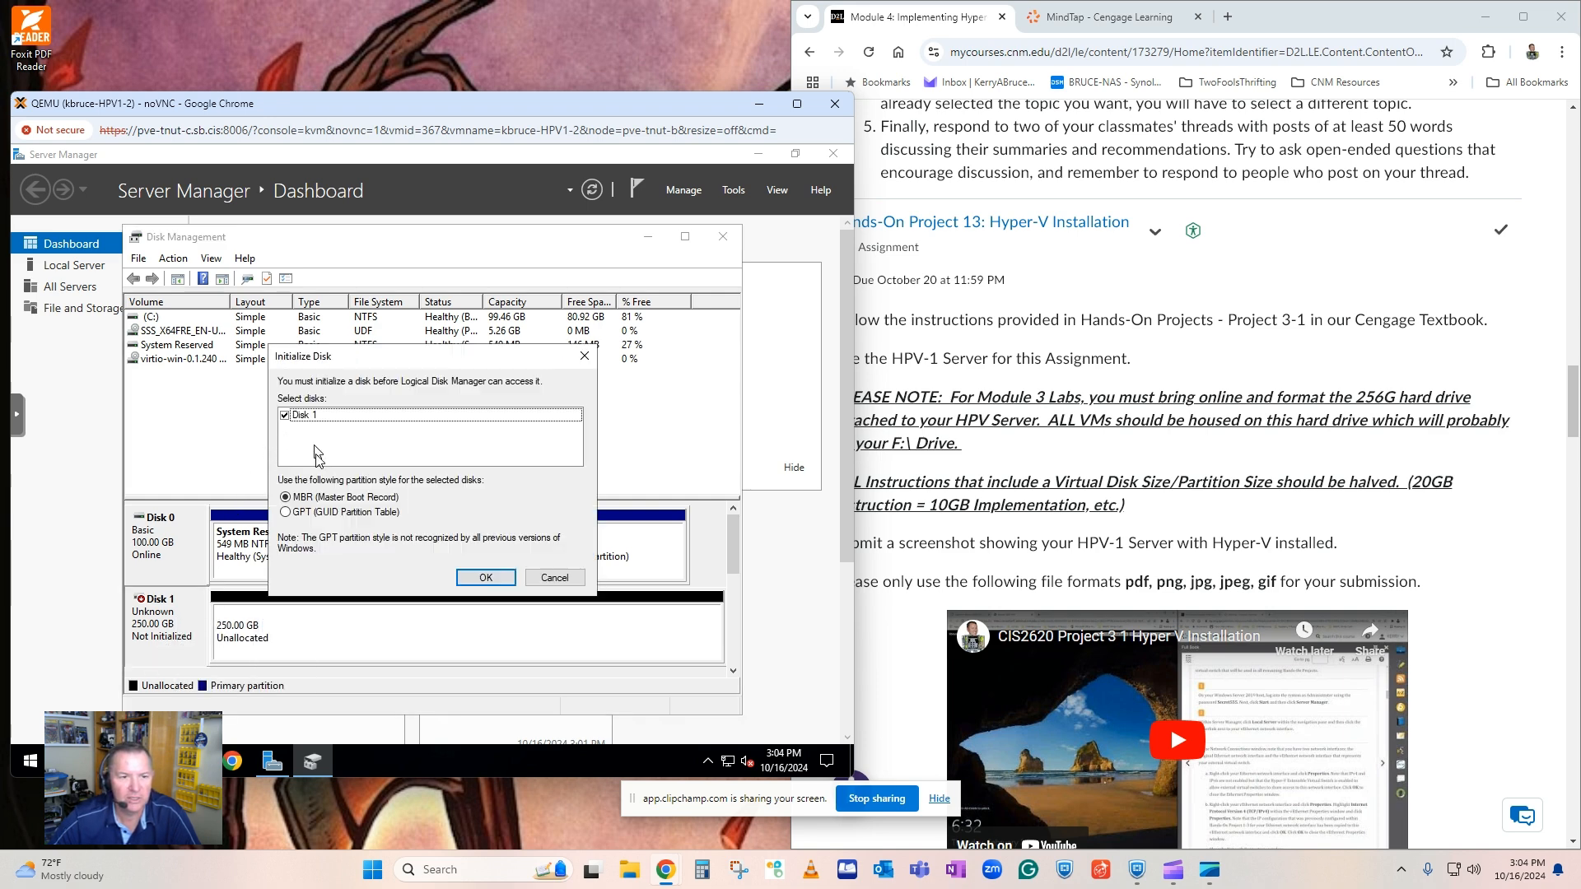
pyautogui.click(288, 513)
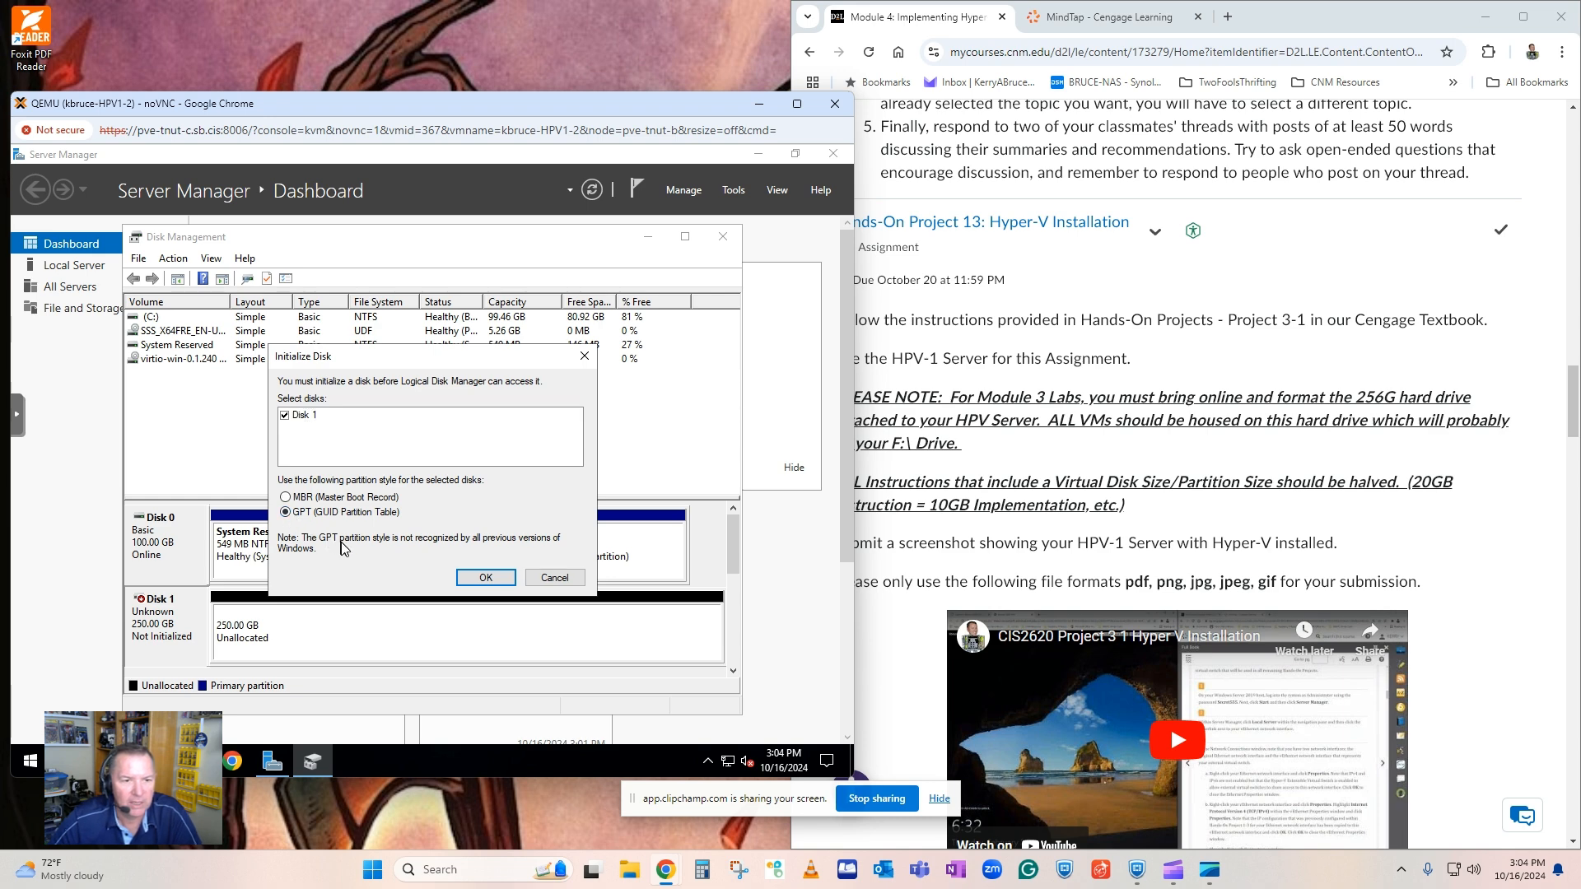
pyautogui.click(488, 579)
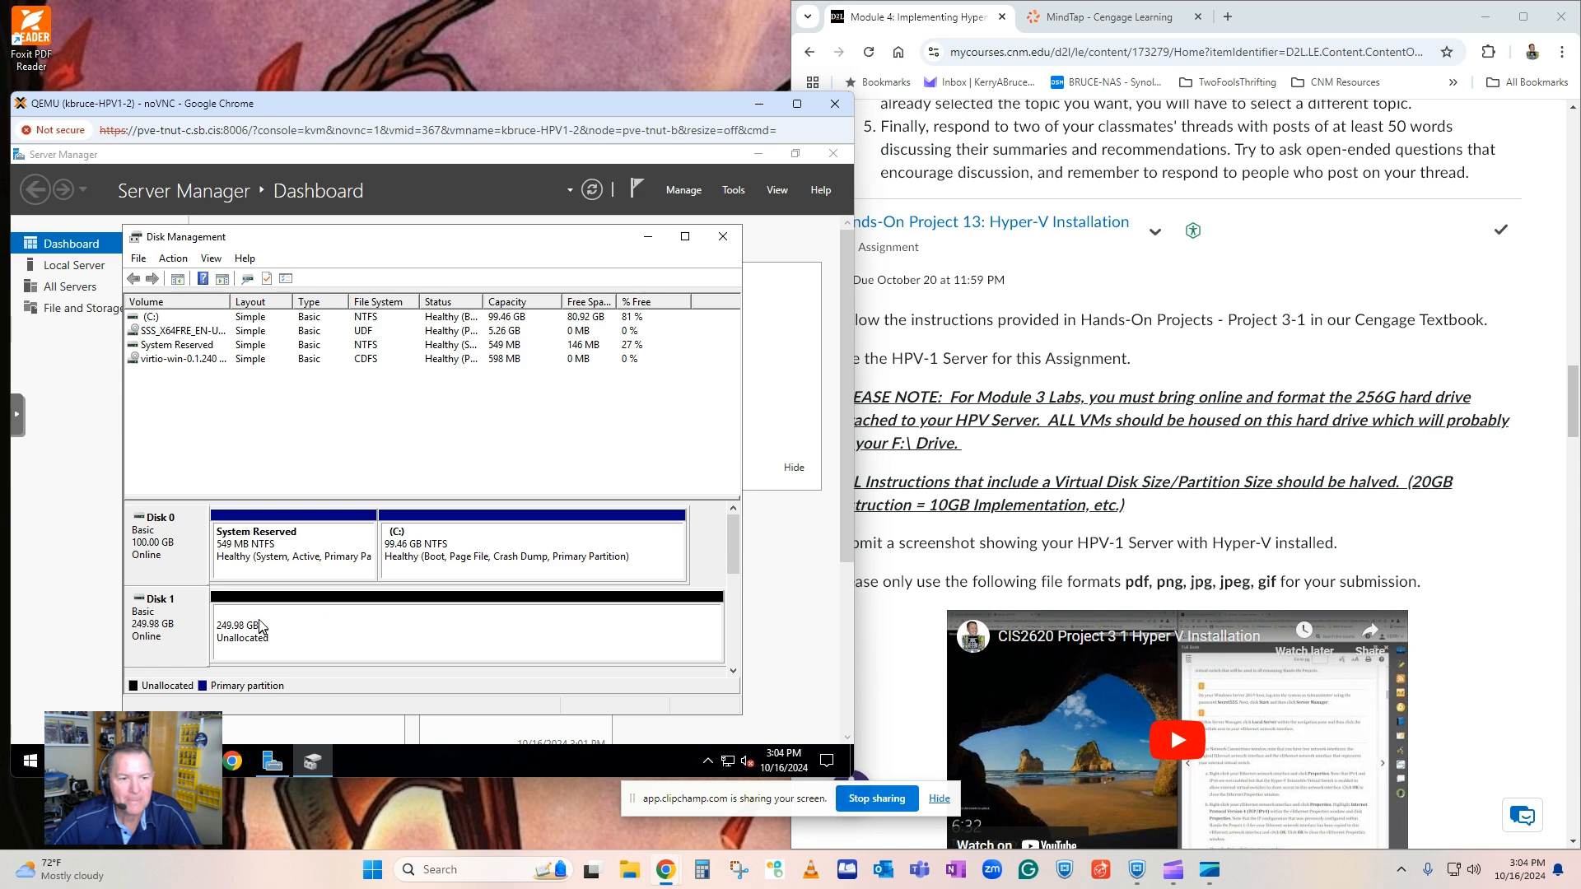
# Start a new simple volume on Disk 1's unallocated space, using the maximum size of 255982 MB and drive letter F.
pyautogui.rightClick(321, 628)
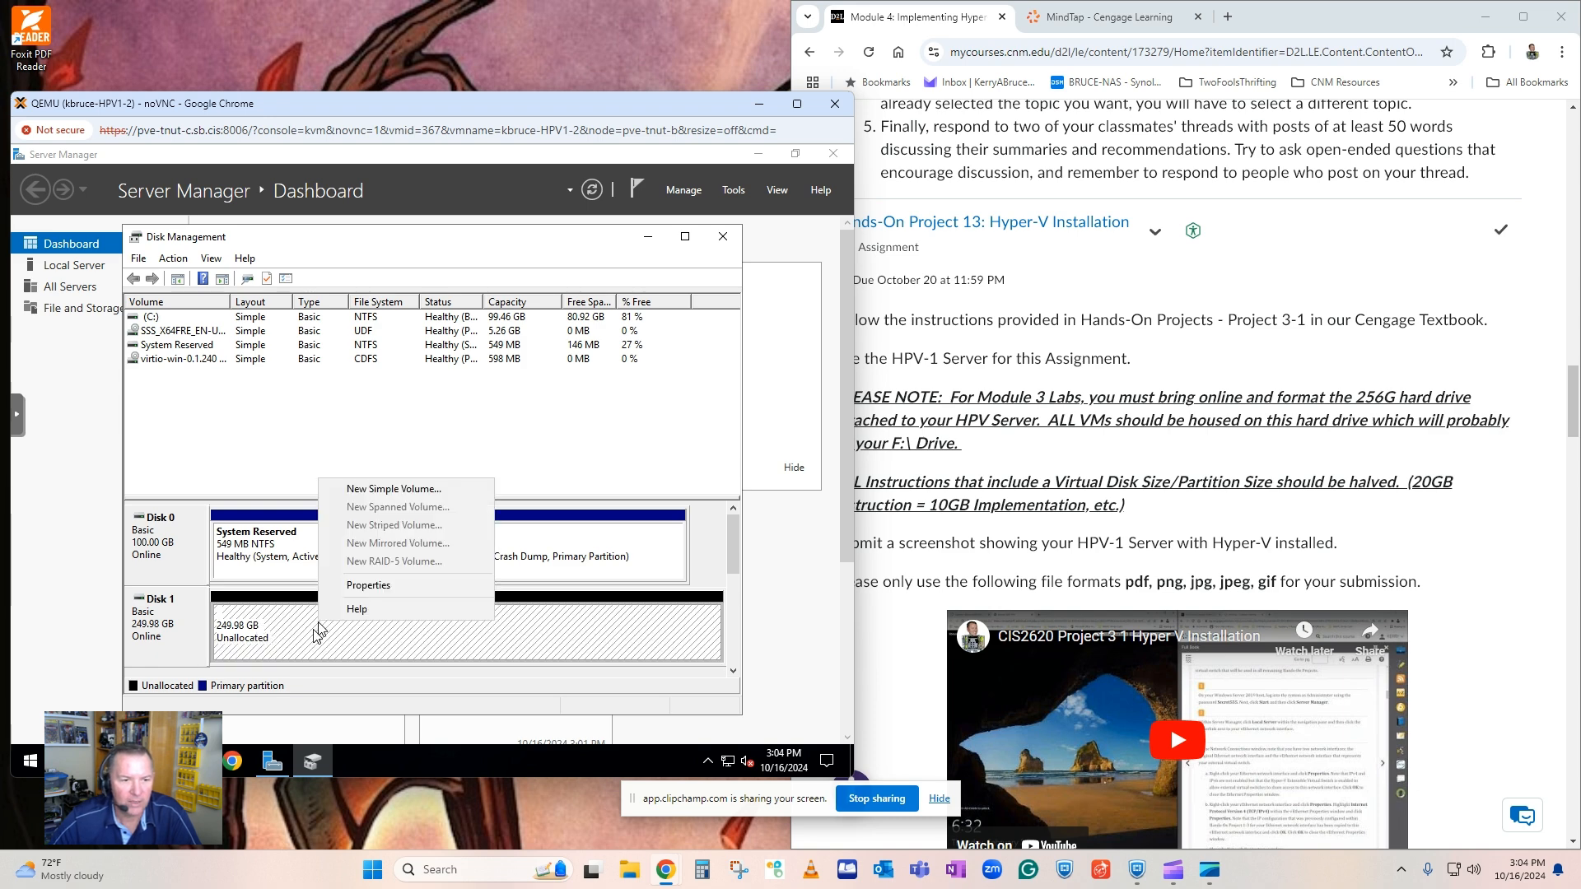
pyautogui.click(391, 490)
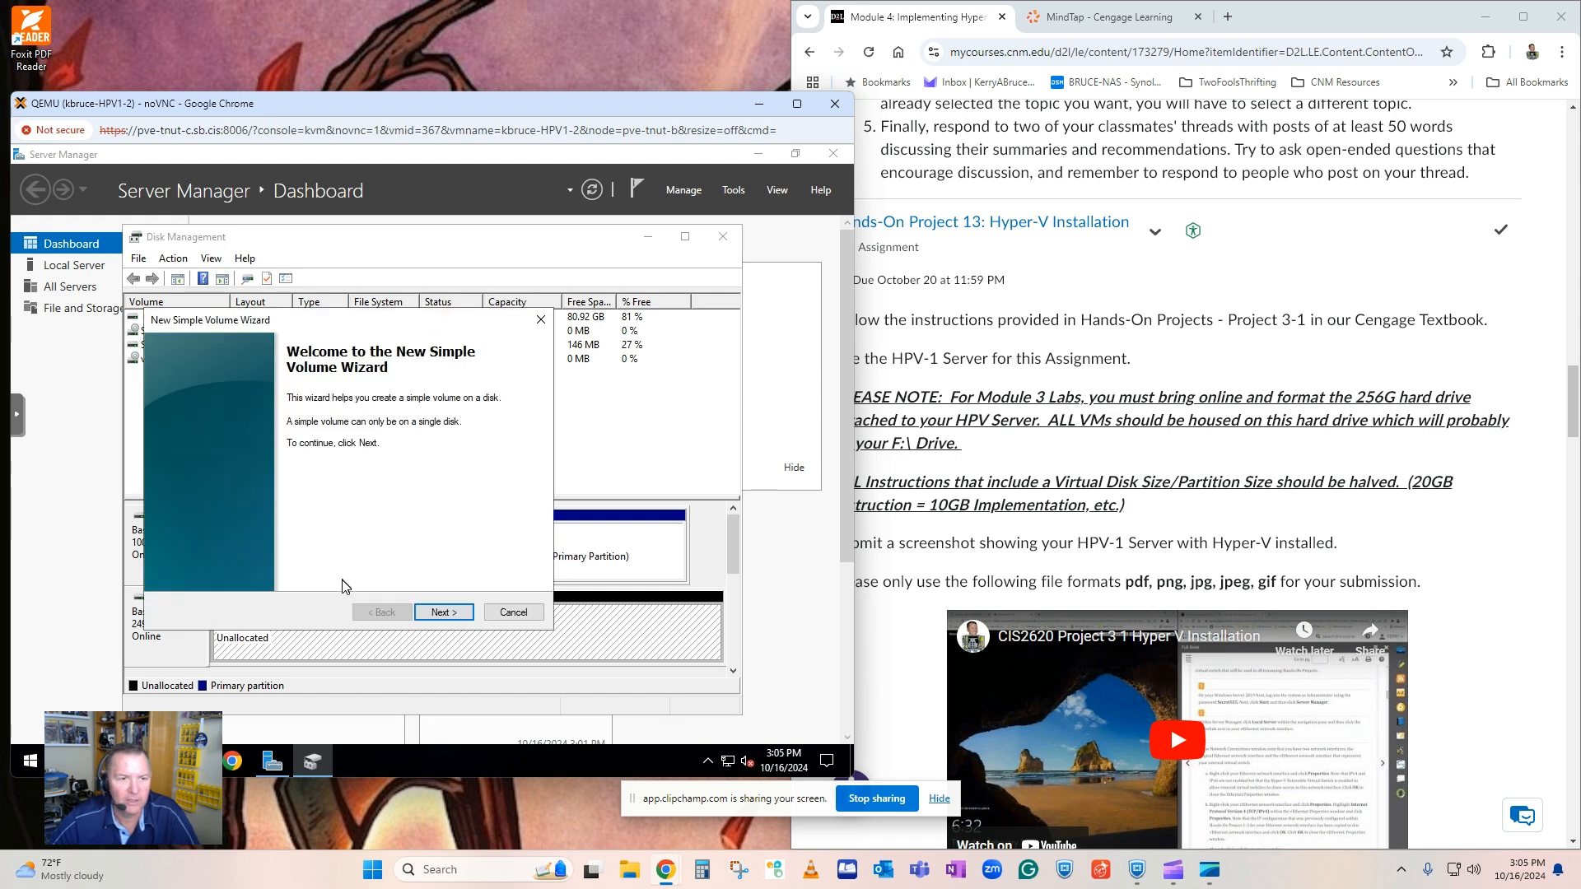
pyautogui.click(436, 614)
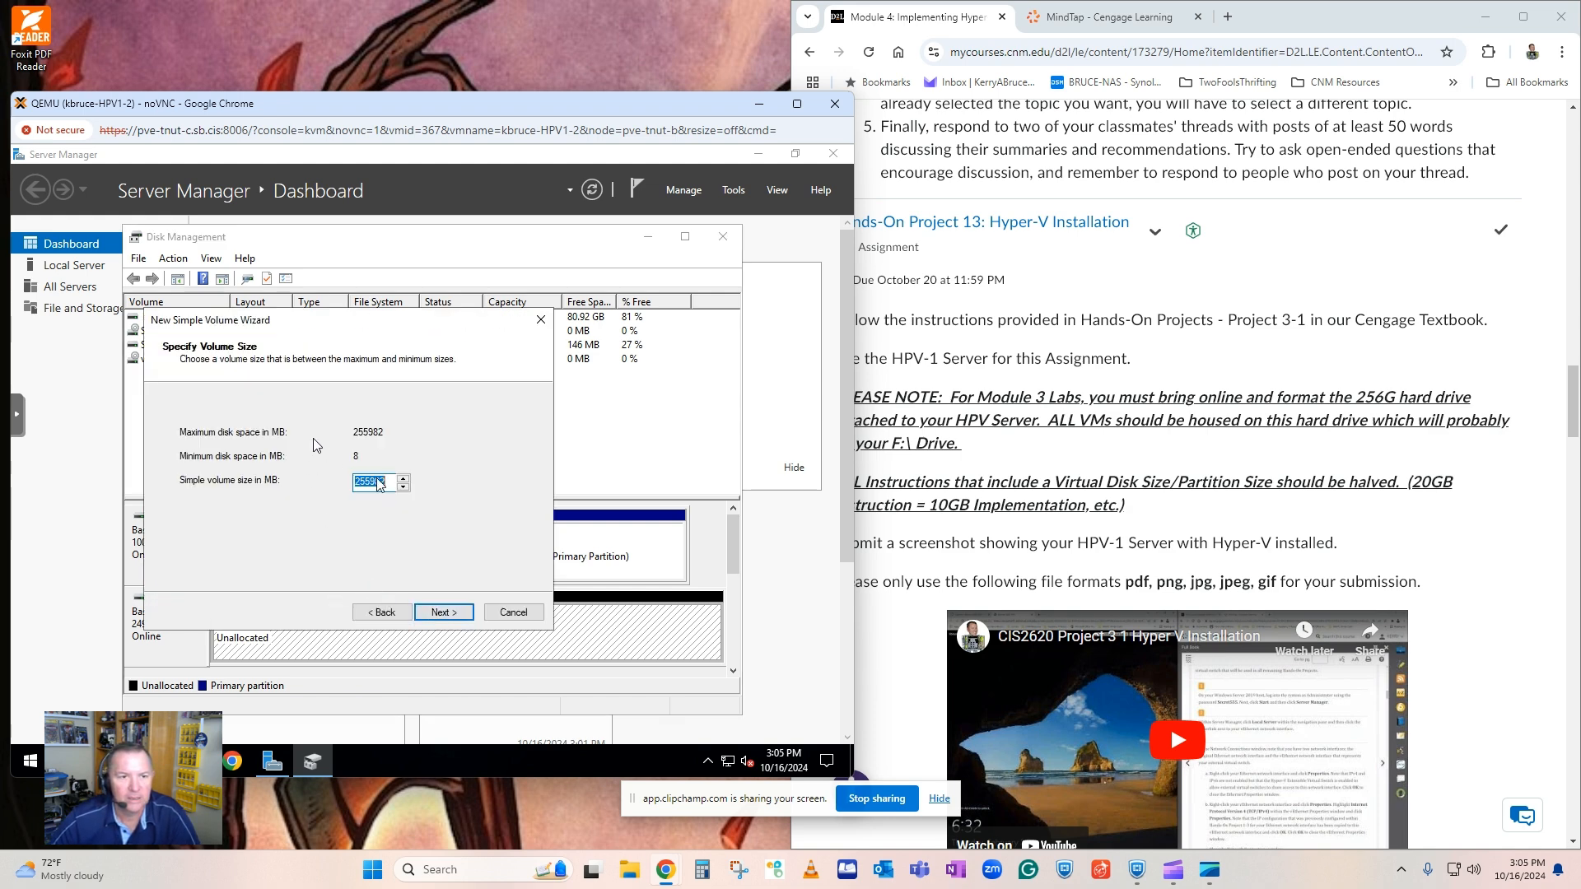
pyautogui.click(442, 614)
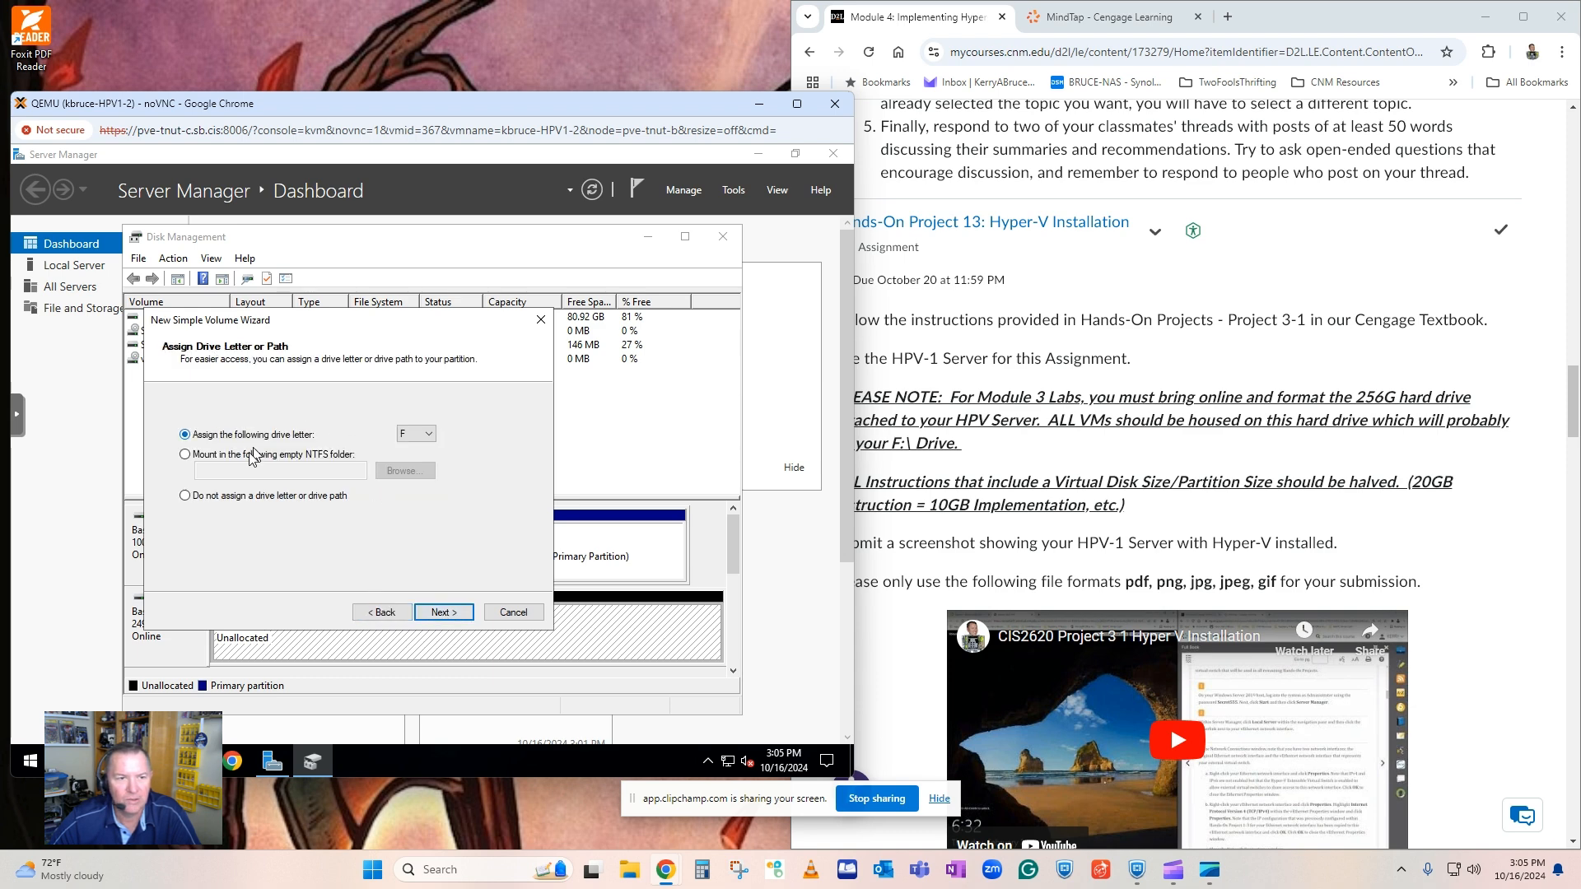
pyautogui.click(443, 612)
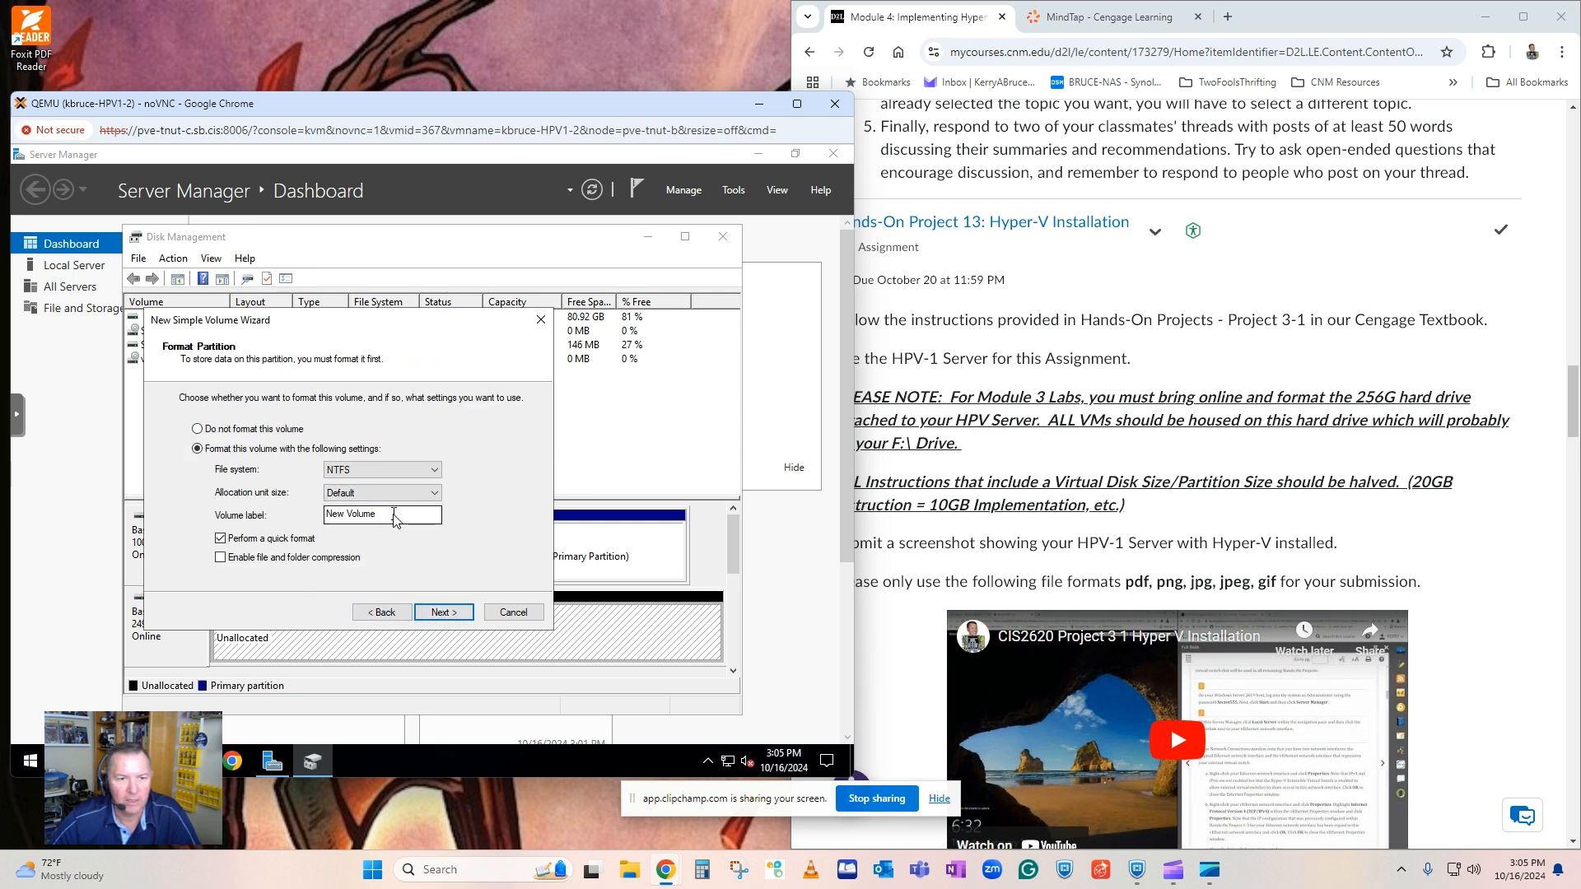
# Label the new volume VirtualMachineDrive and create it with an NTFS quick format and default allocation unit size.
pyautogui.doubleClick(362, 514)
pyautogui.moveTo(309, 515); pyautogui.dragTo(305, 516)
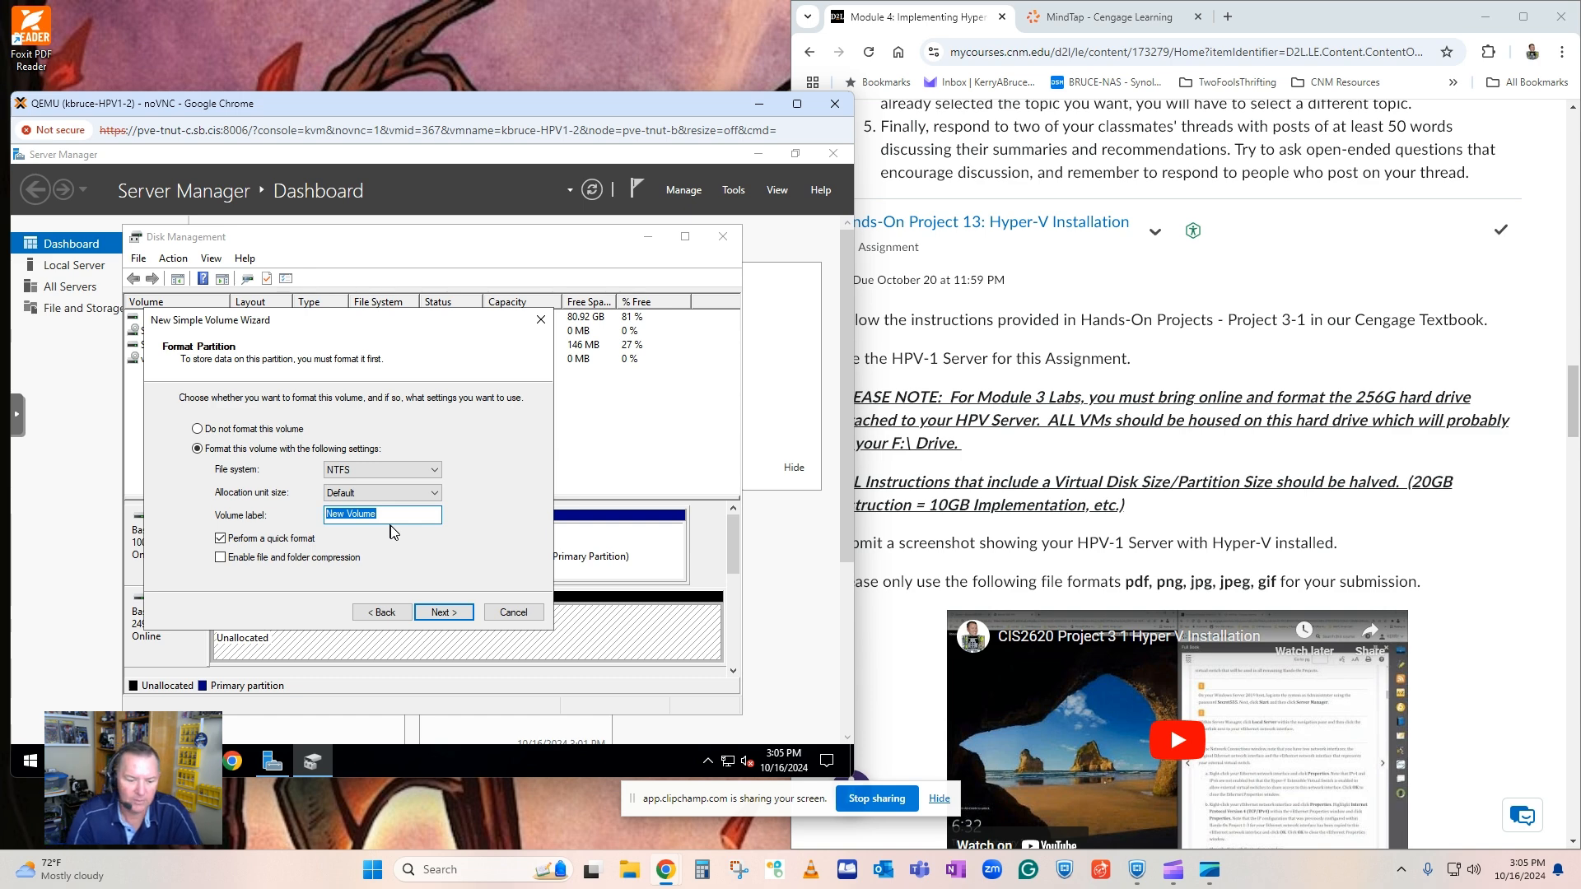
pyautogui.write('Virtual')
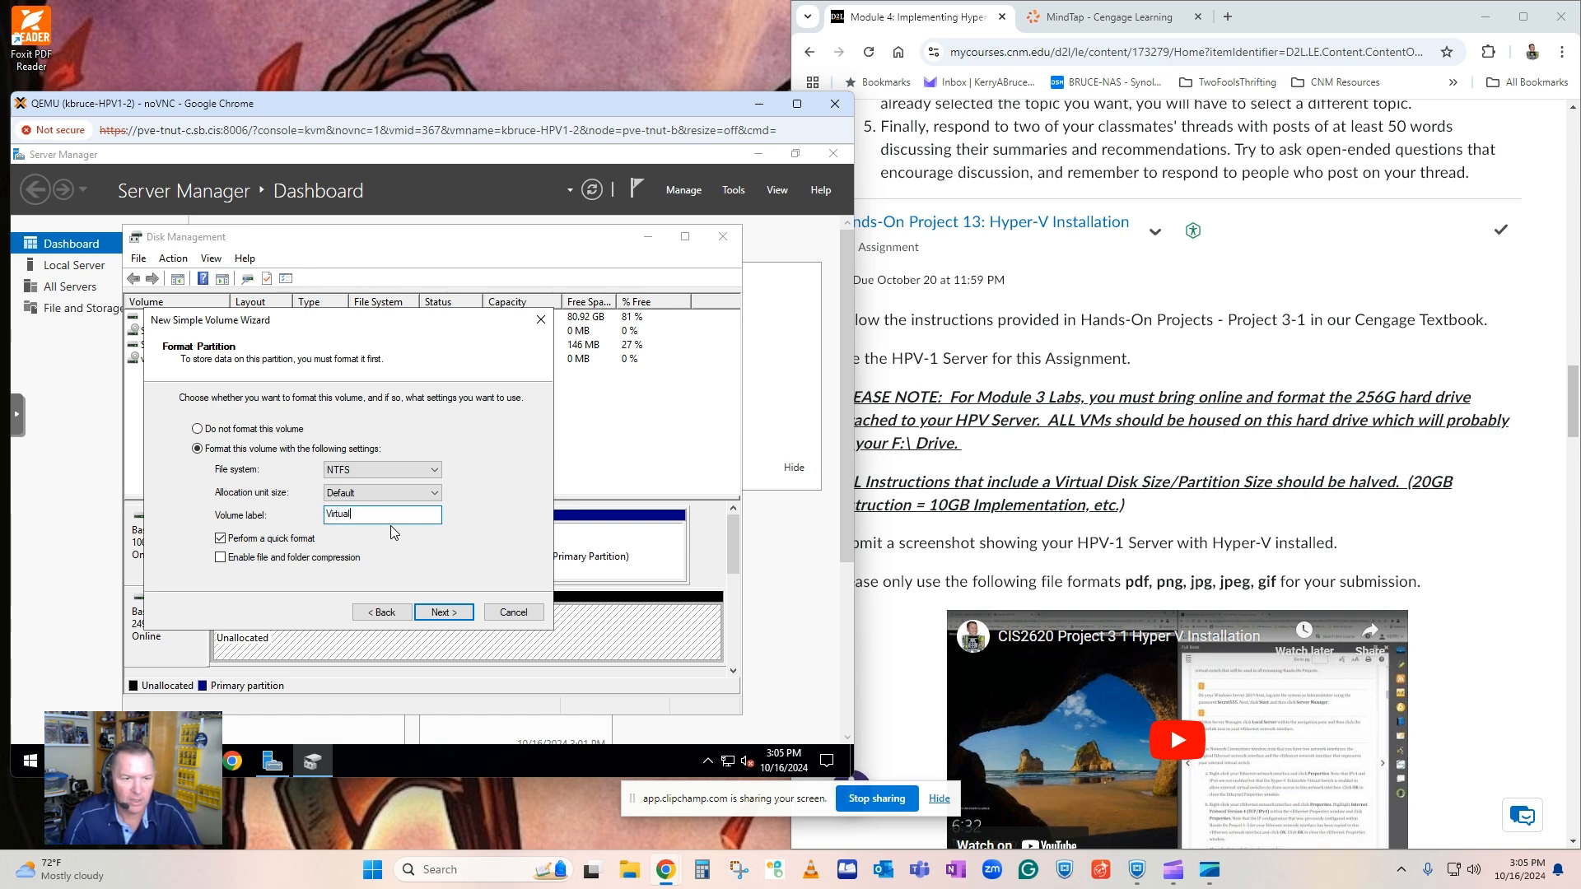
pyautogui.write('Machines')
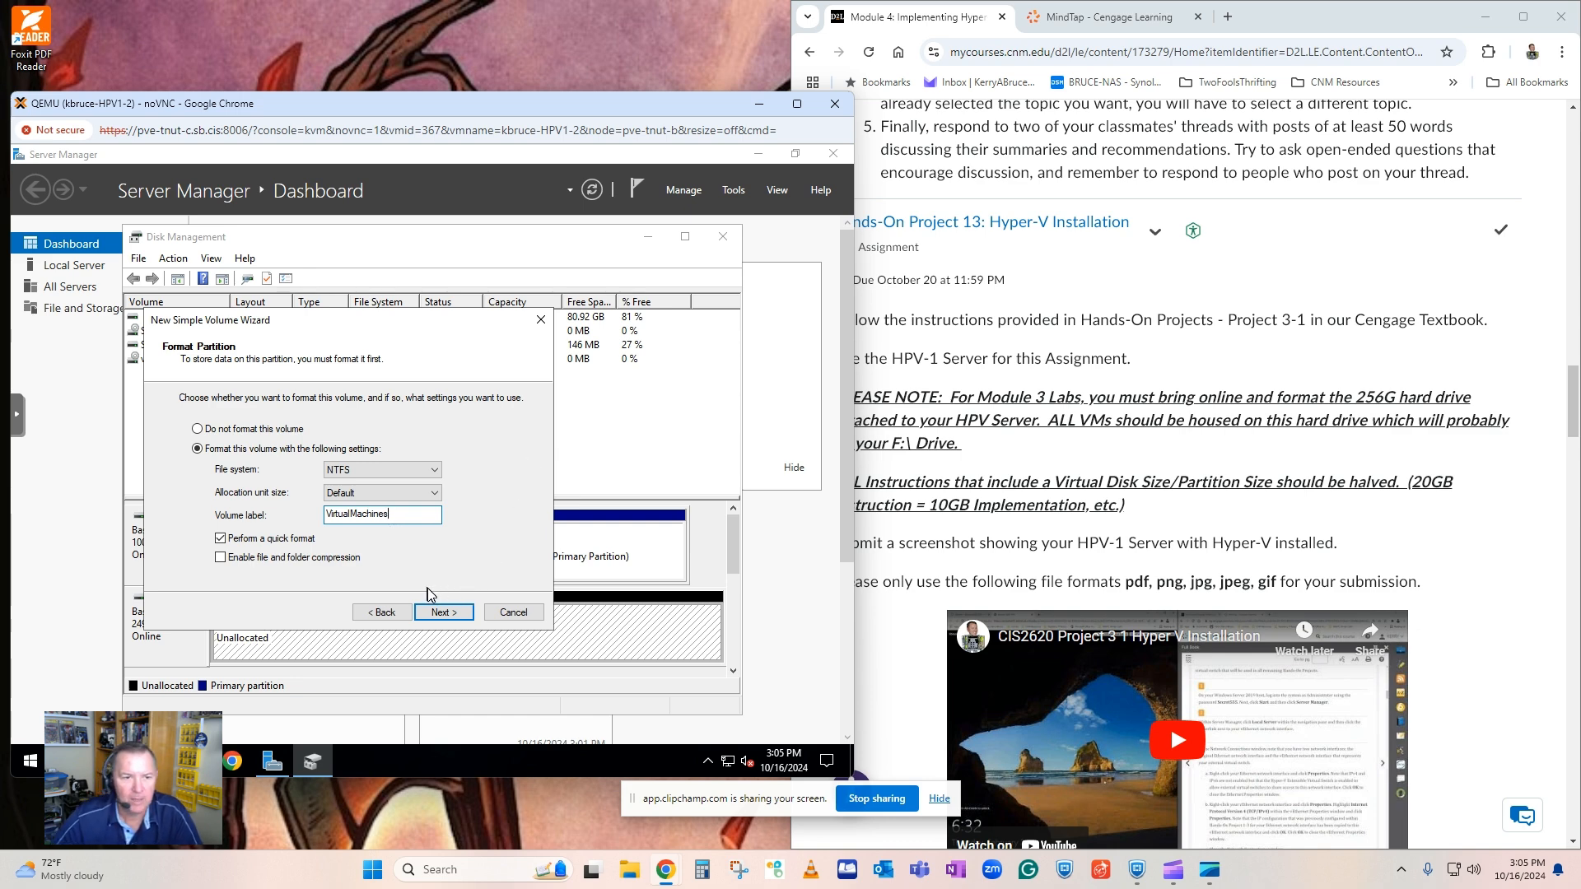
pyautogui.press('BackSpace')
pyautogui.write('Drive')
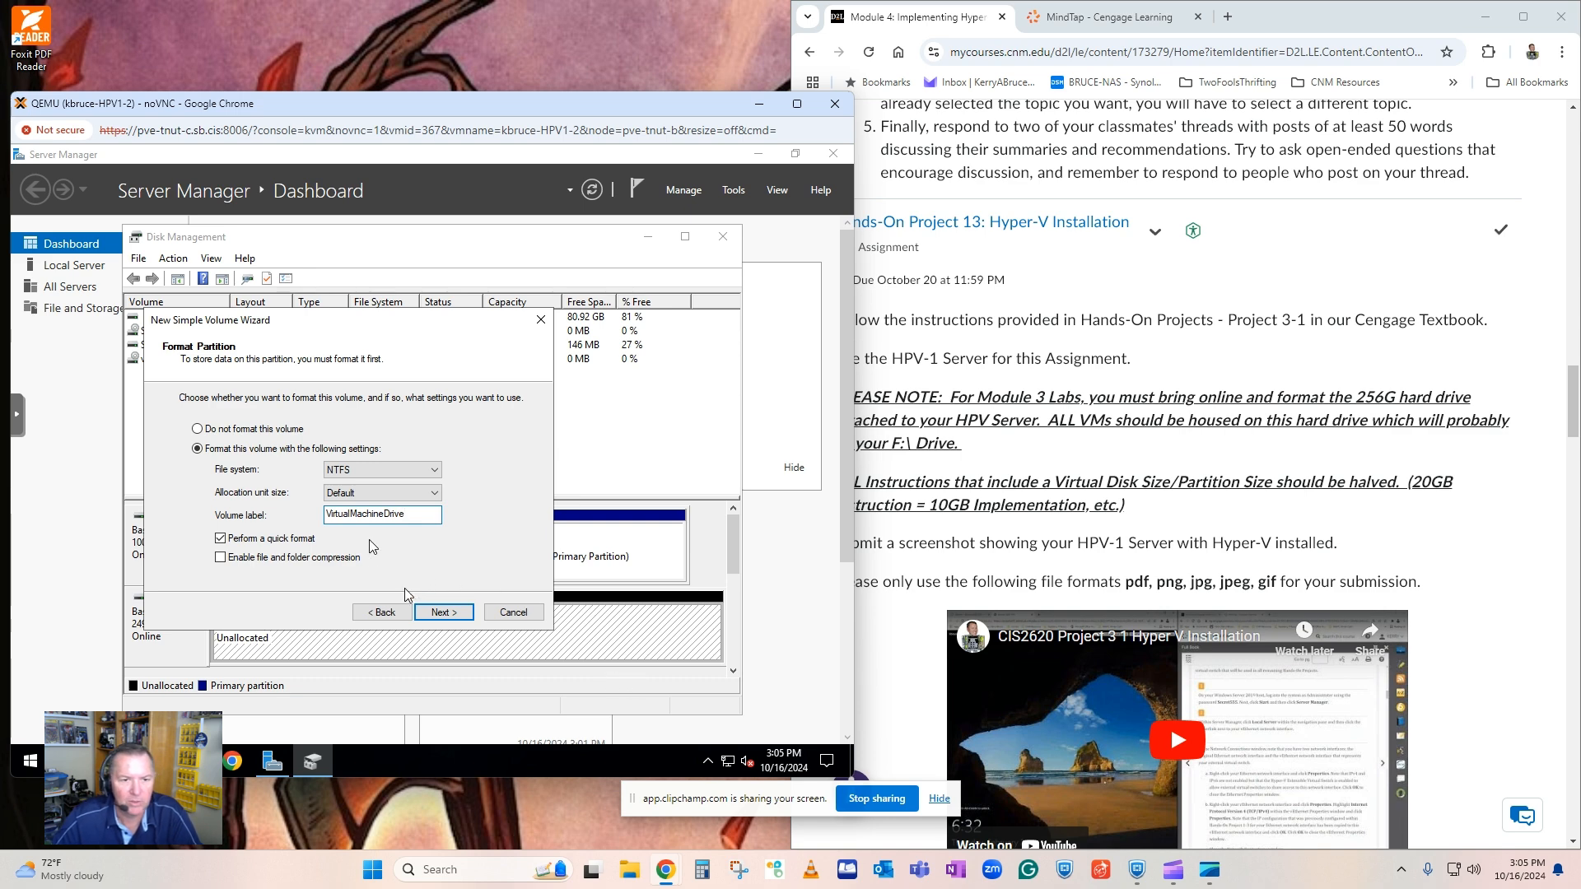
pyautogui.click(442, 611)
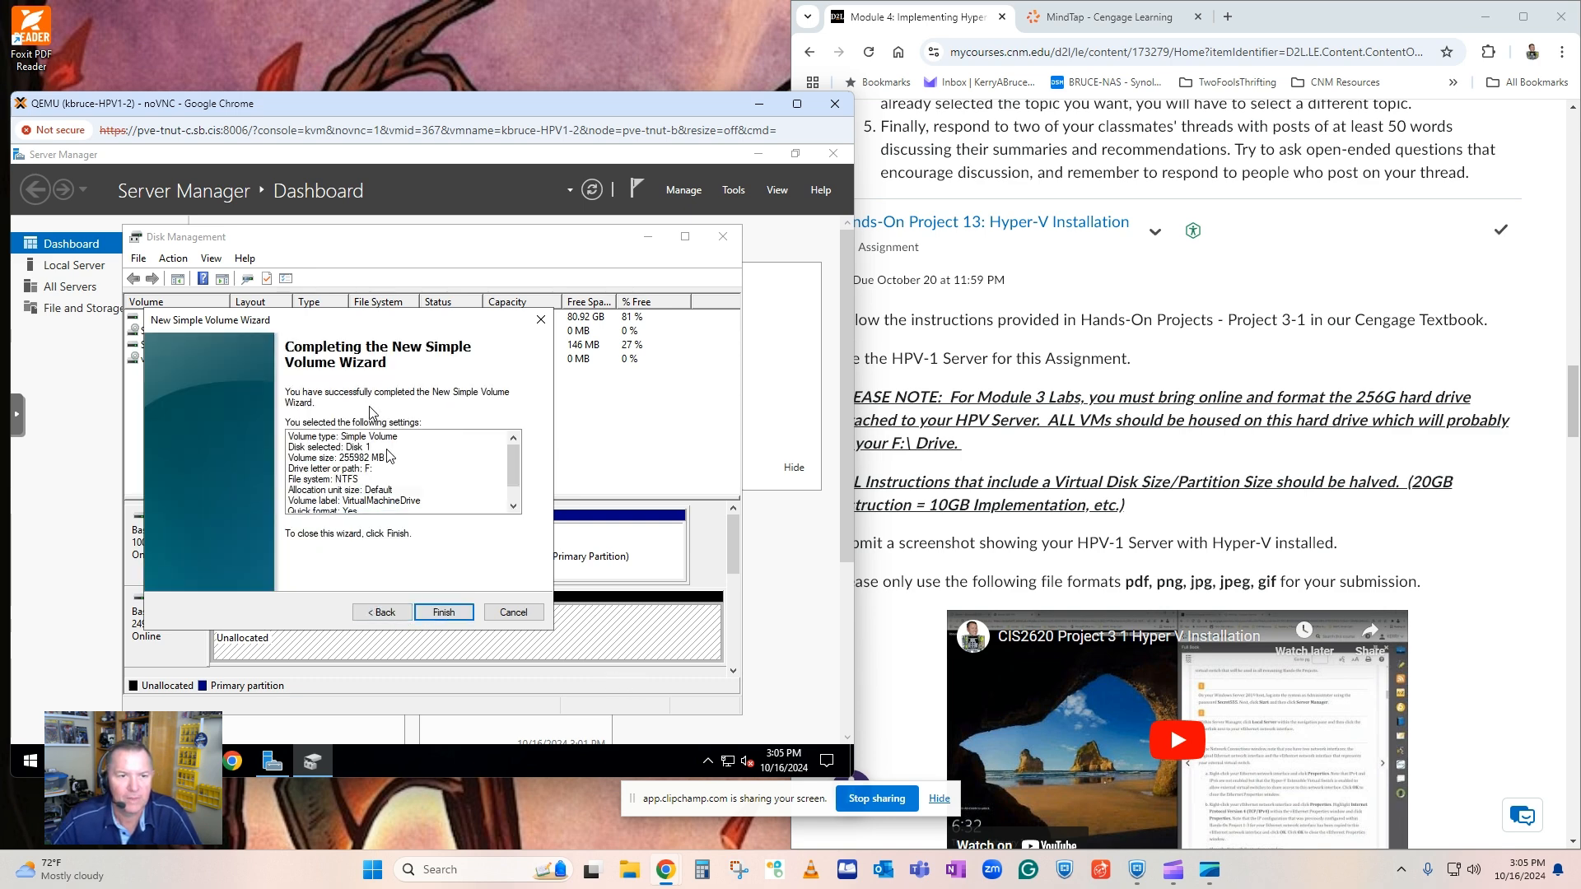
pyautogui.click(444, 612)
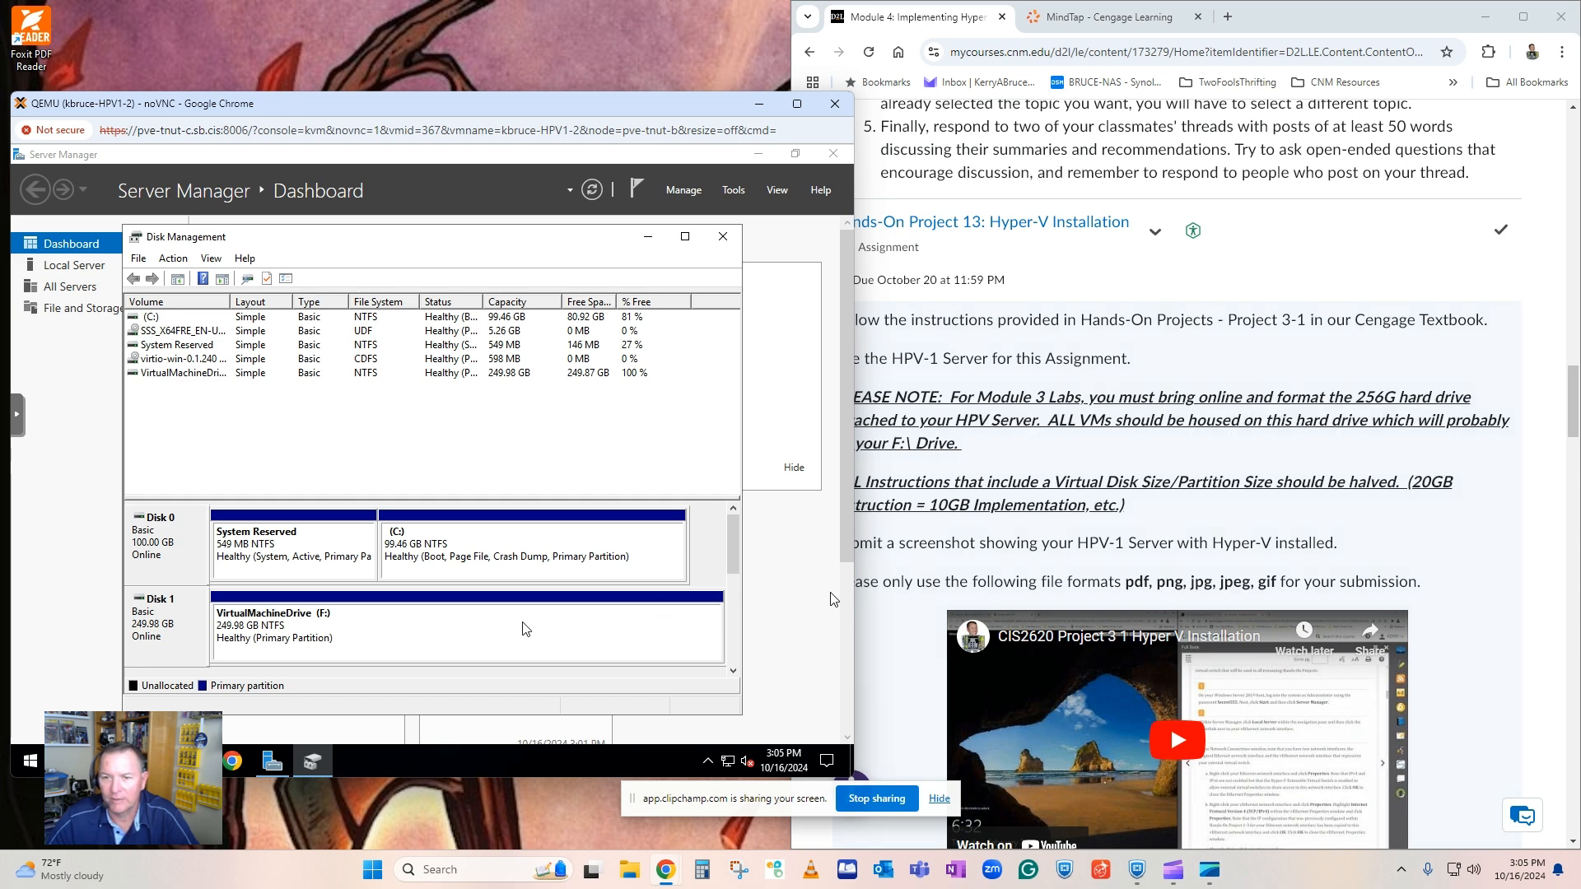
# Convert Disk 1 from a basic to a dynamic disk, accepting the conversion warning.
pyautogui.rightClick(177, 626)
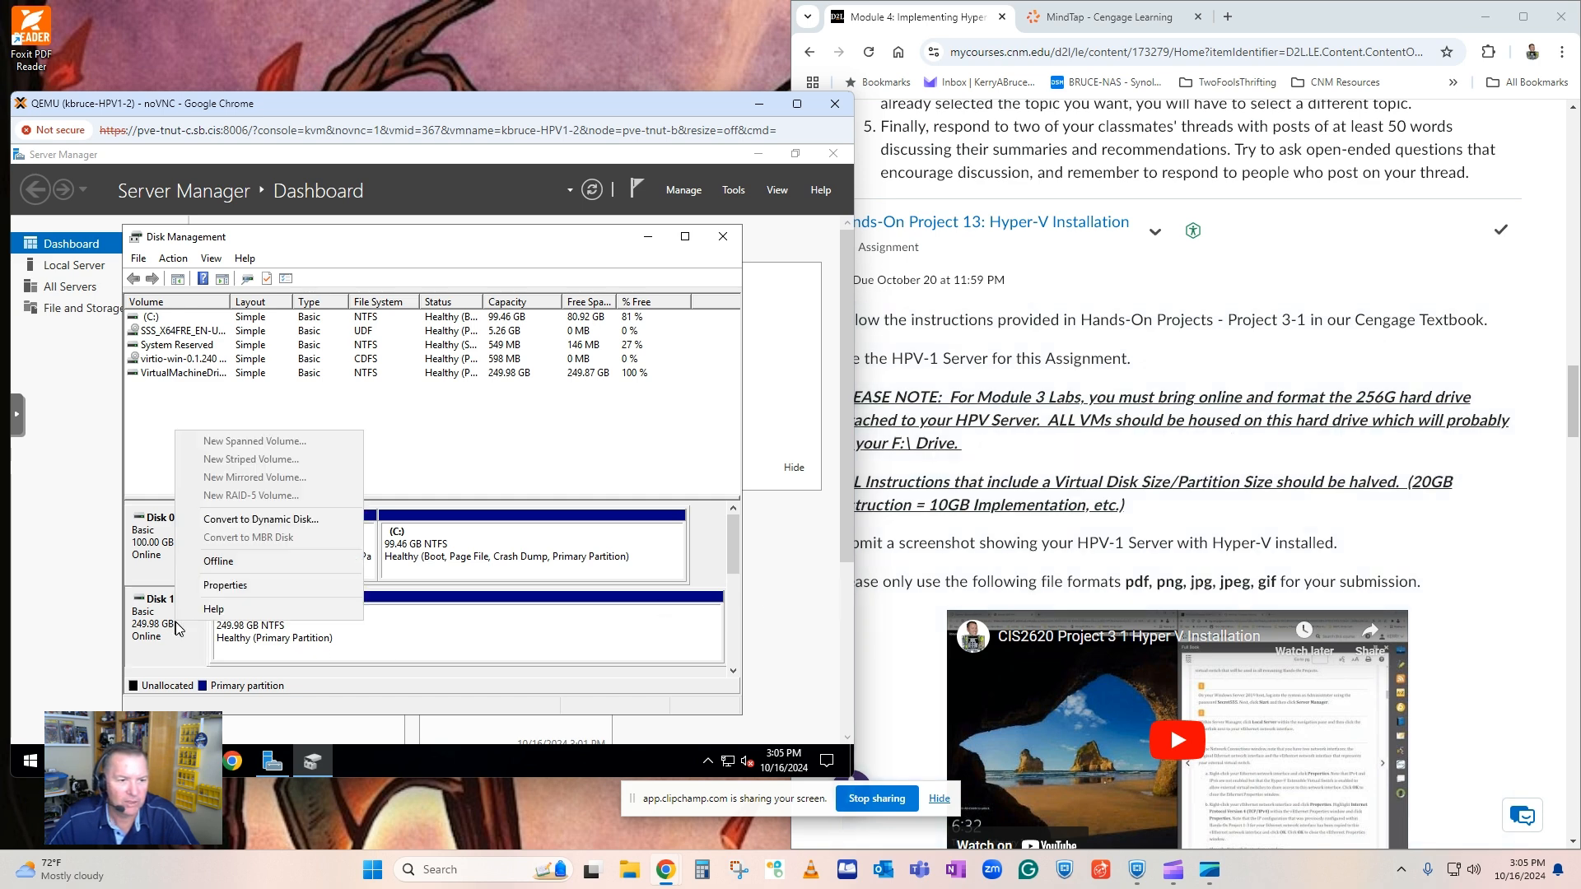
pyautogui.click(251, 519)
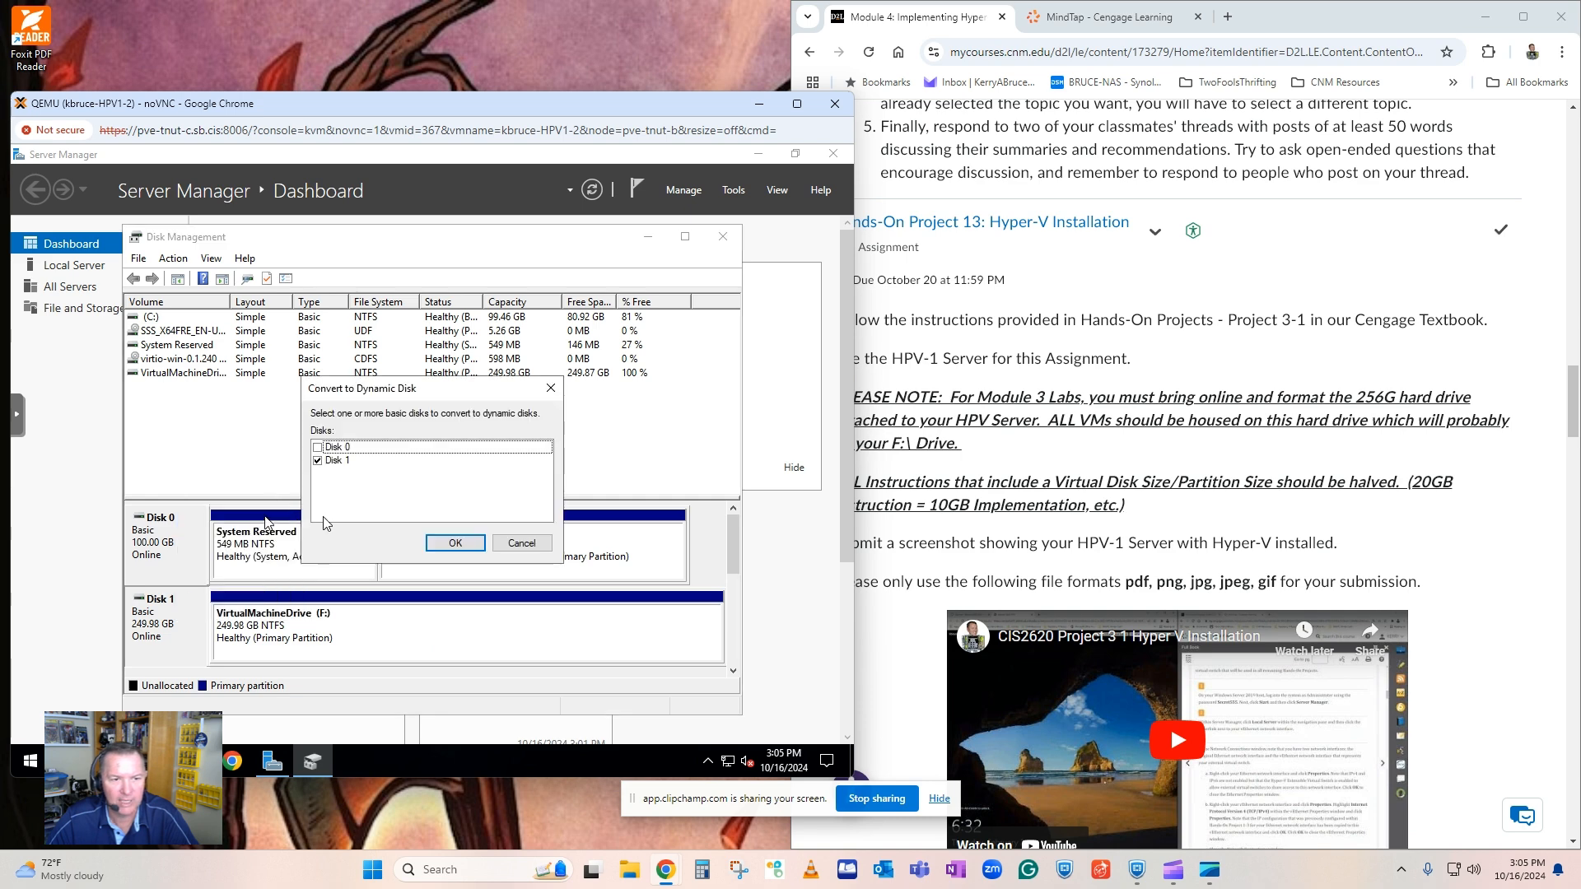
pyautogui.click(454, 544)
pyautogui.click(482, 574)
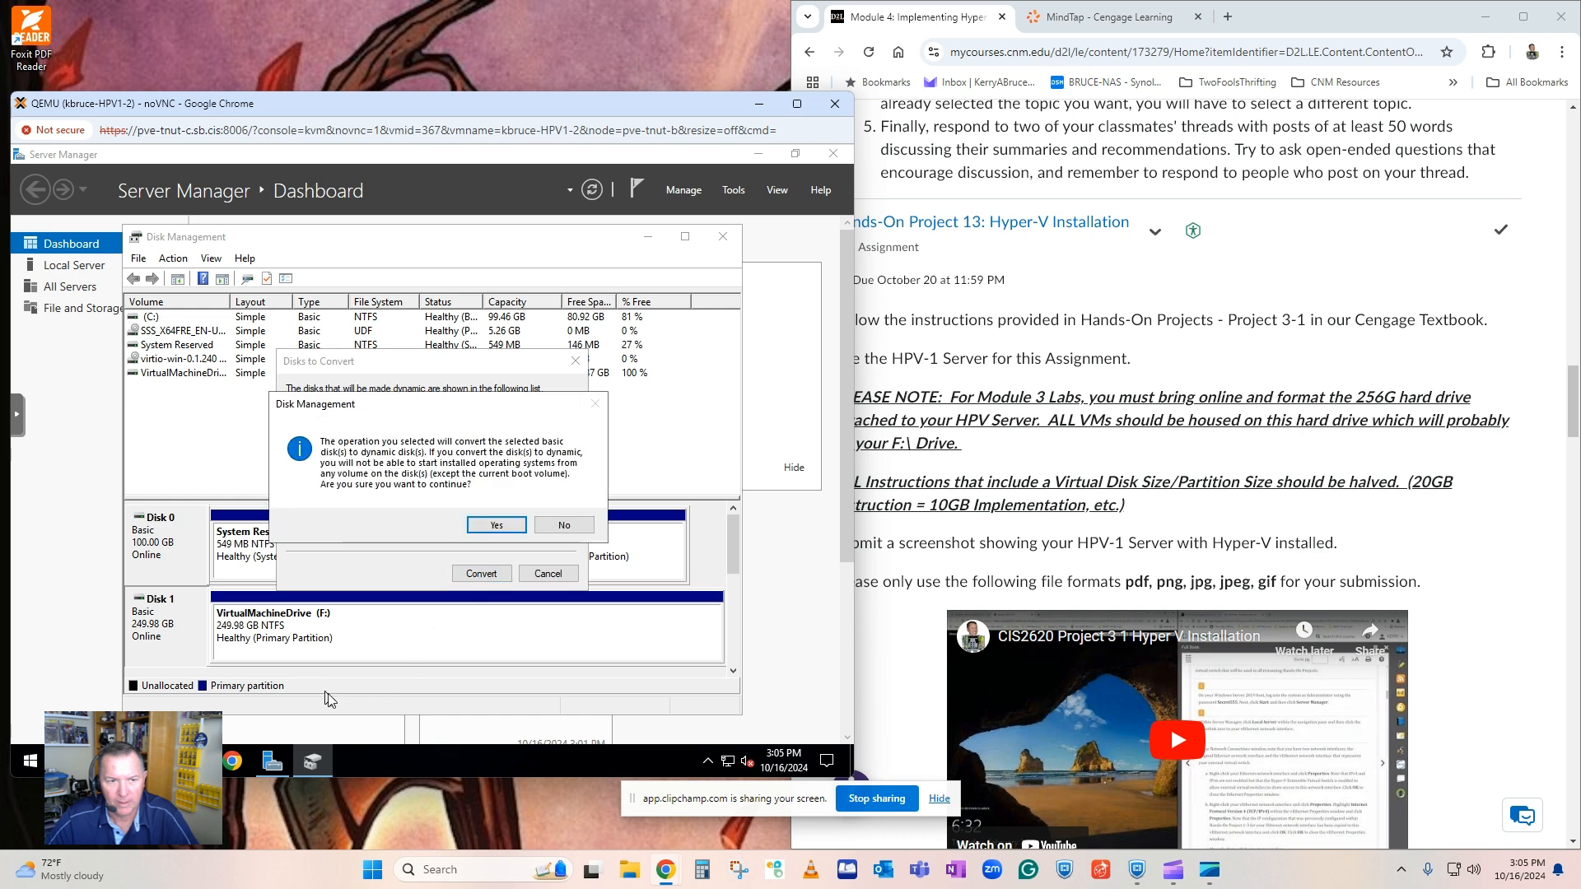
pyautogui.click(486, 524)
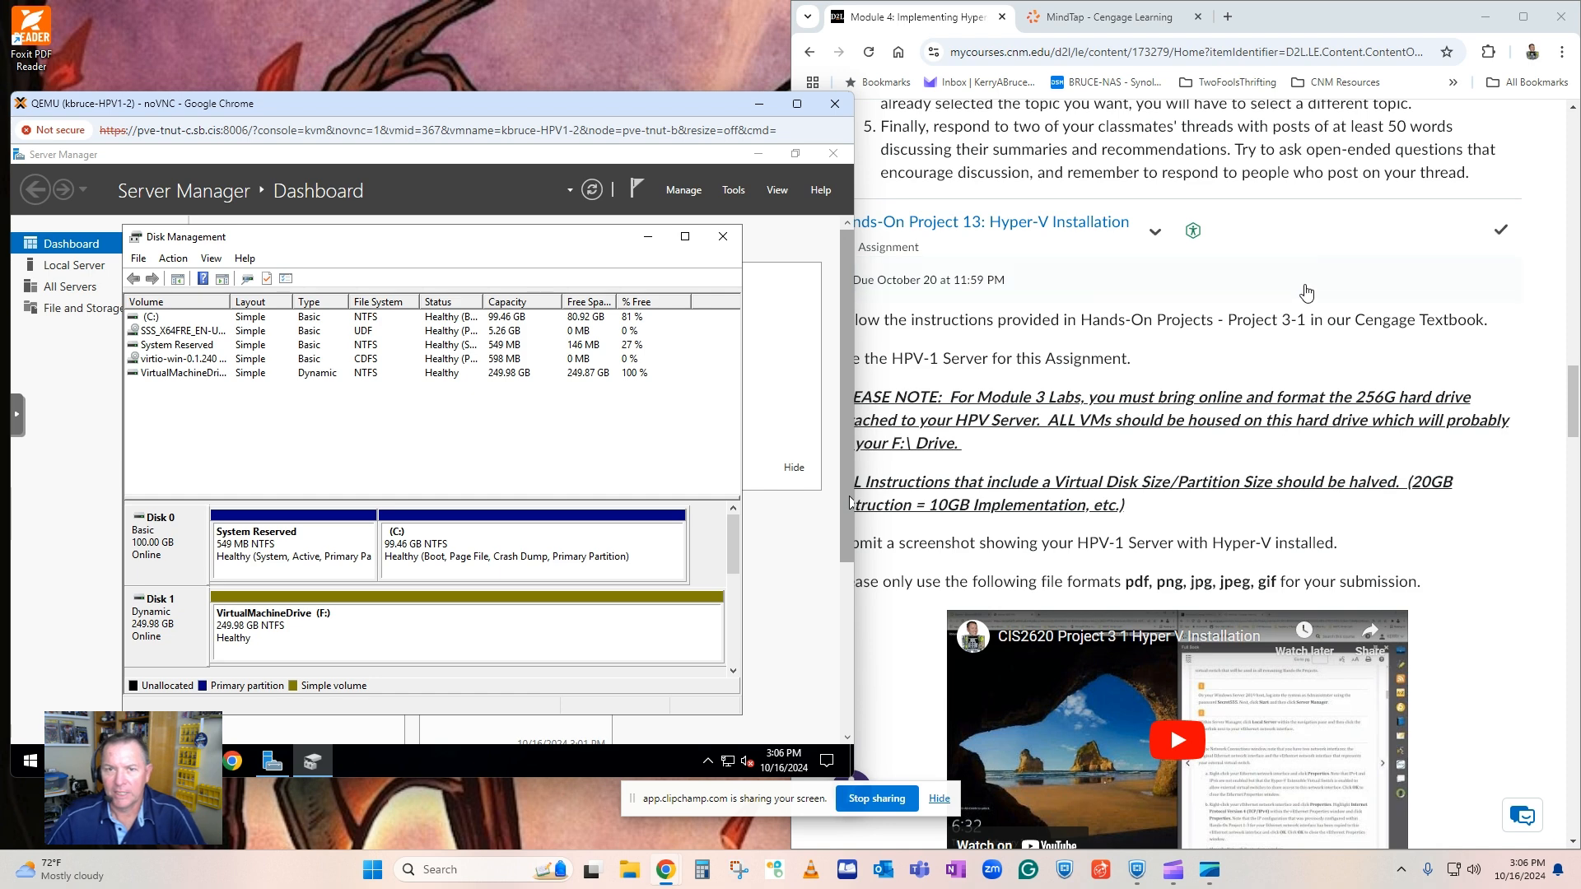
# Review the Hands-On Project 13 assignment, then examine the opening instructions of Project 3-1, Hyper-V Installation, in the MindTap textbook.
pyautogui.click(1542, 536)
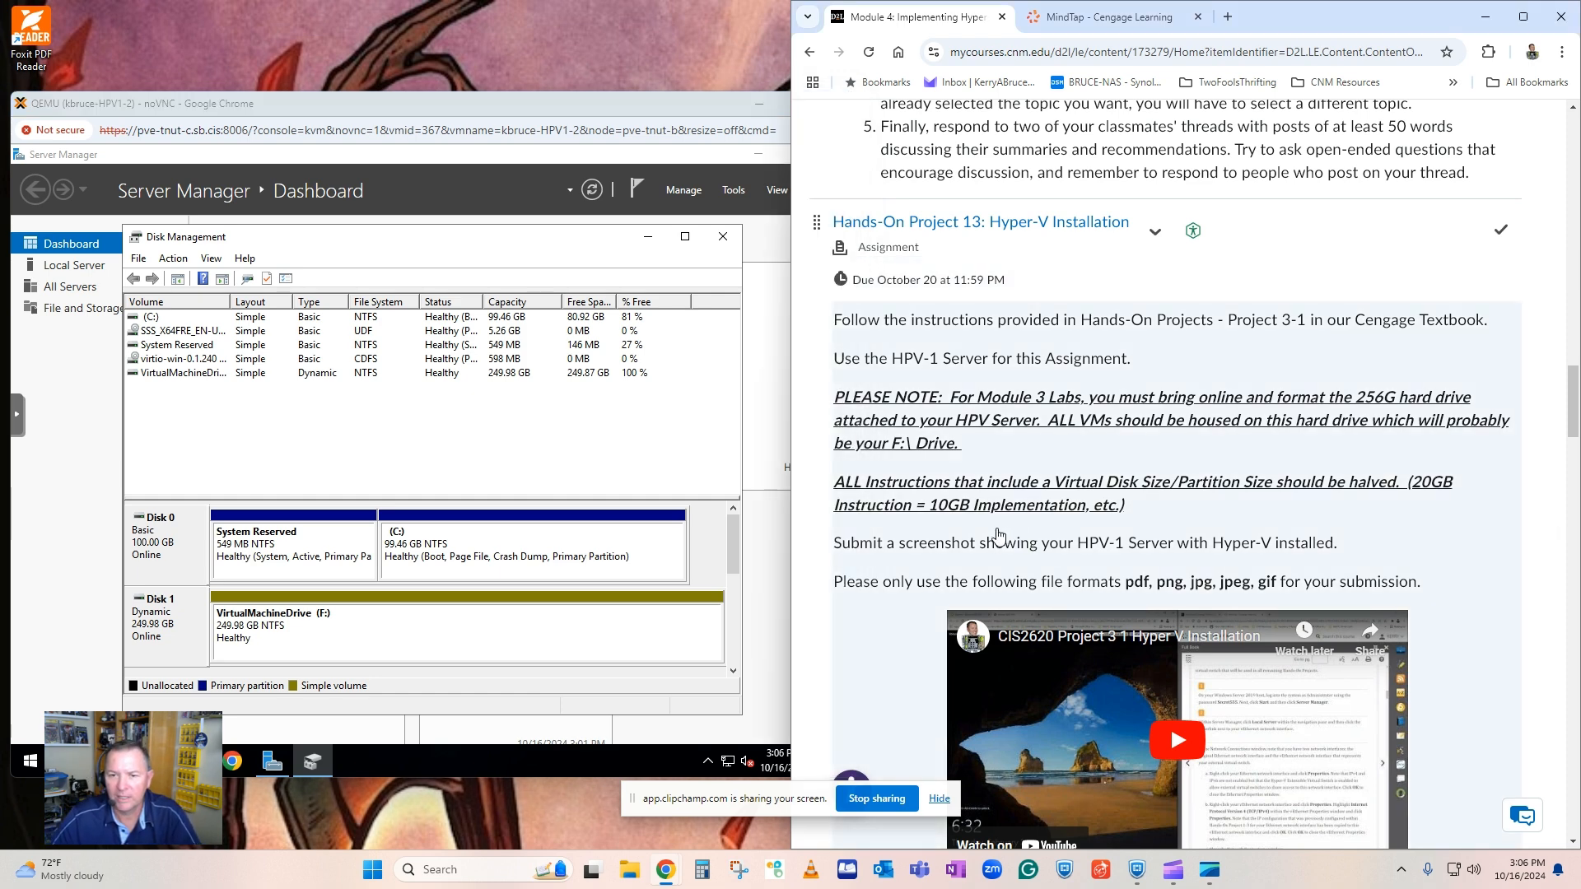
pyautogui.scroll(-1, 992, 535)
pyautogui.scroll(-3, 1011, 515)
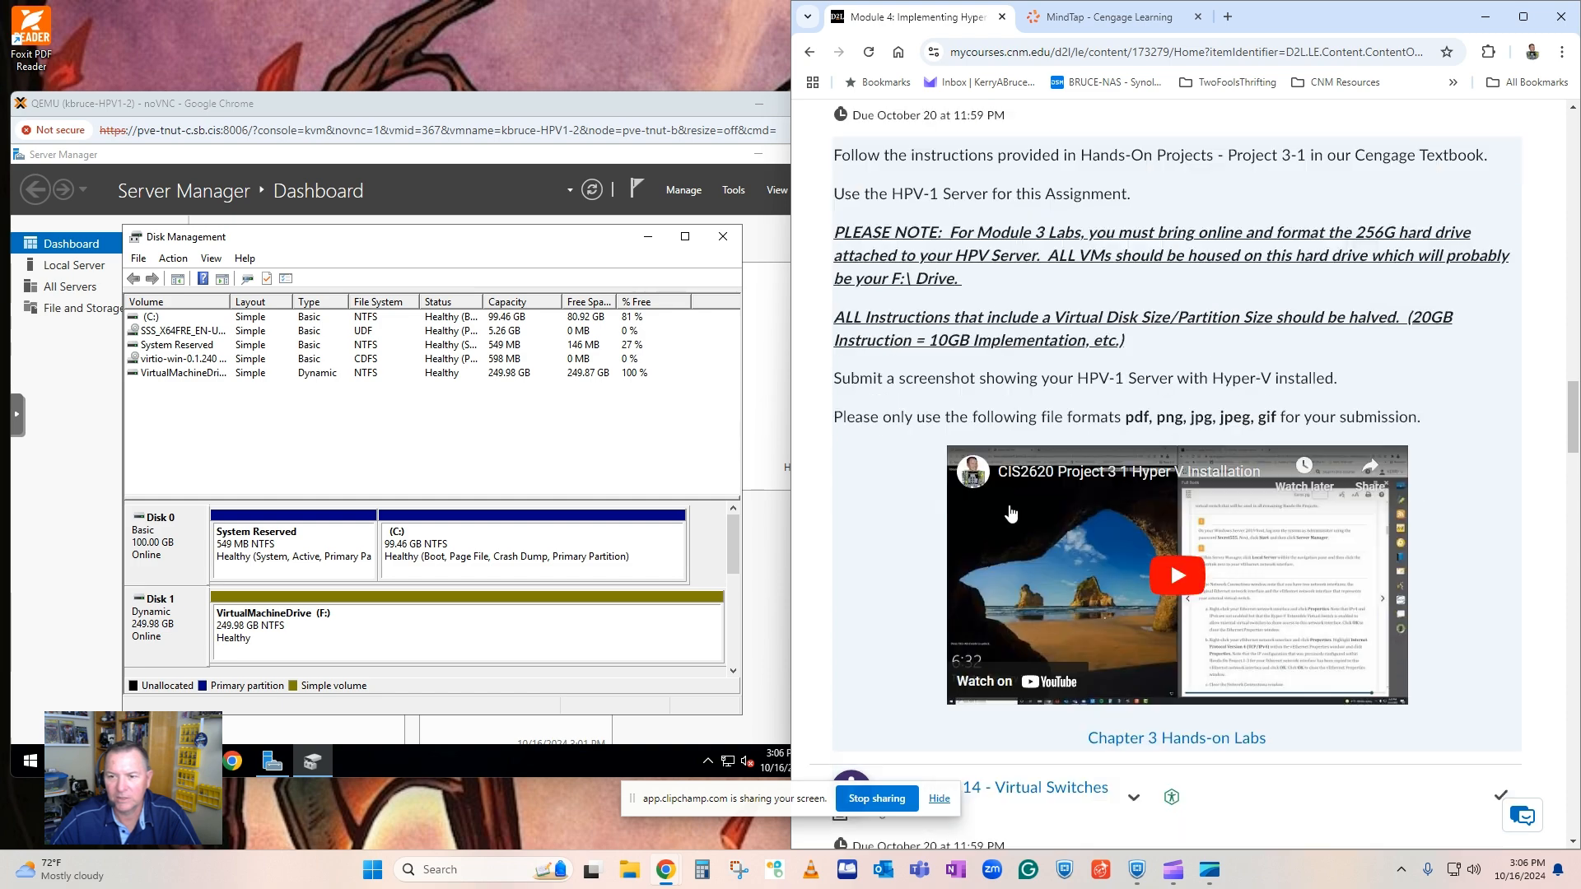
pyautogui.scroll(7, 1011, 514)
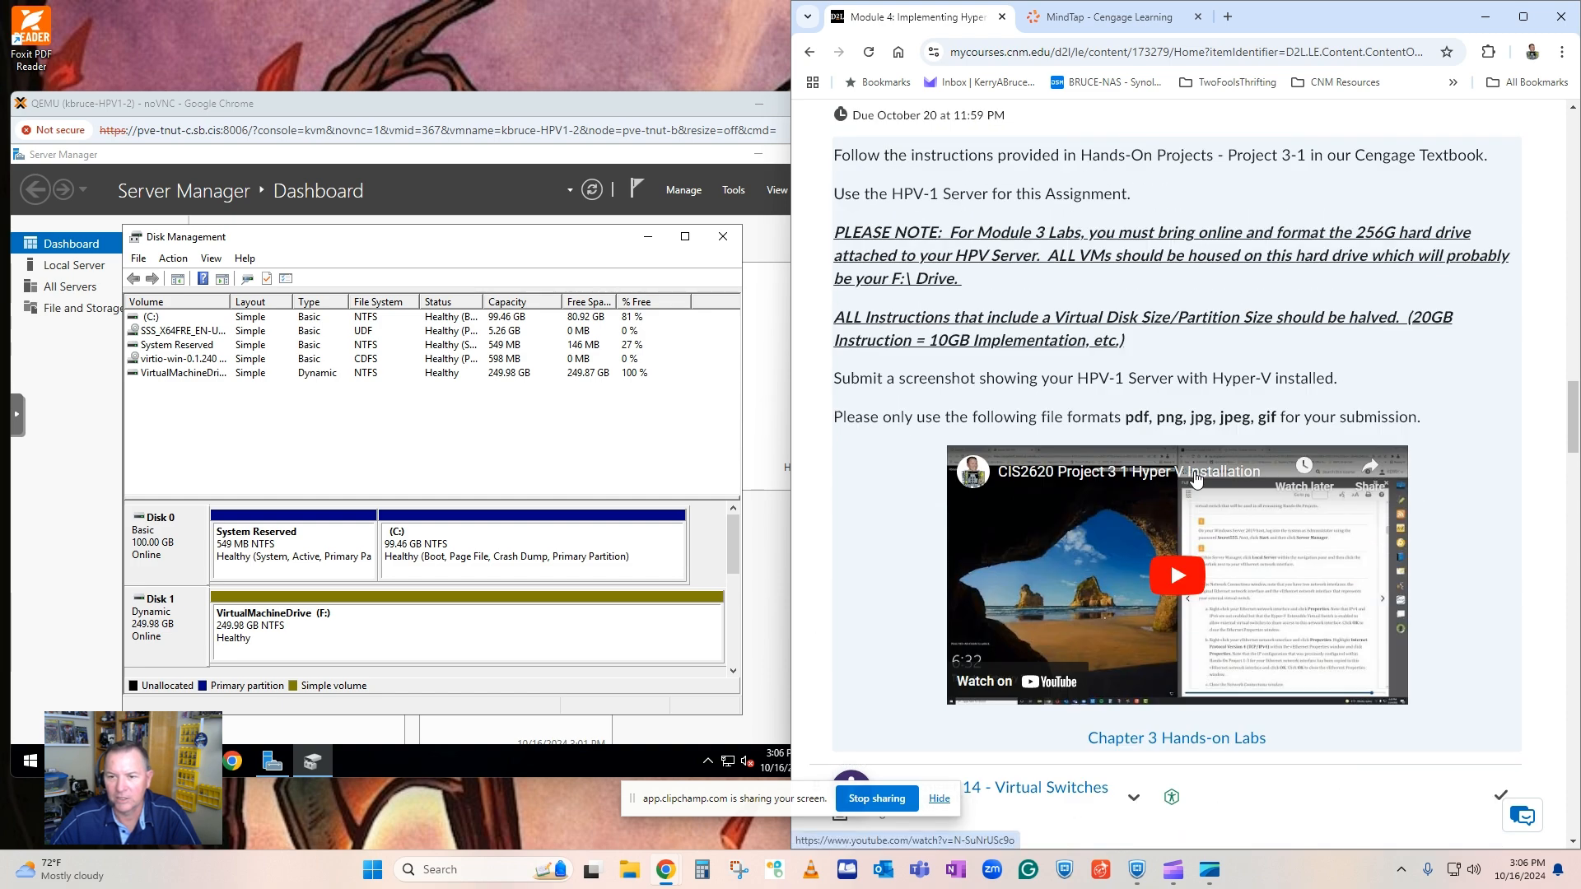
pyautogui.scroll(-2, 1195, 535)
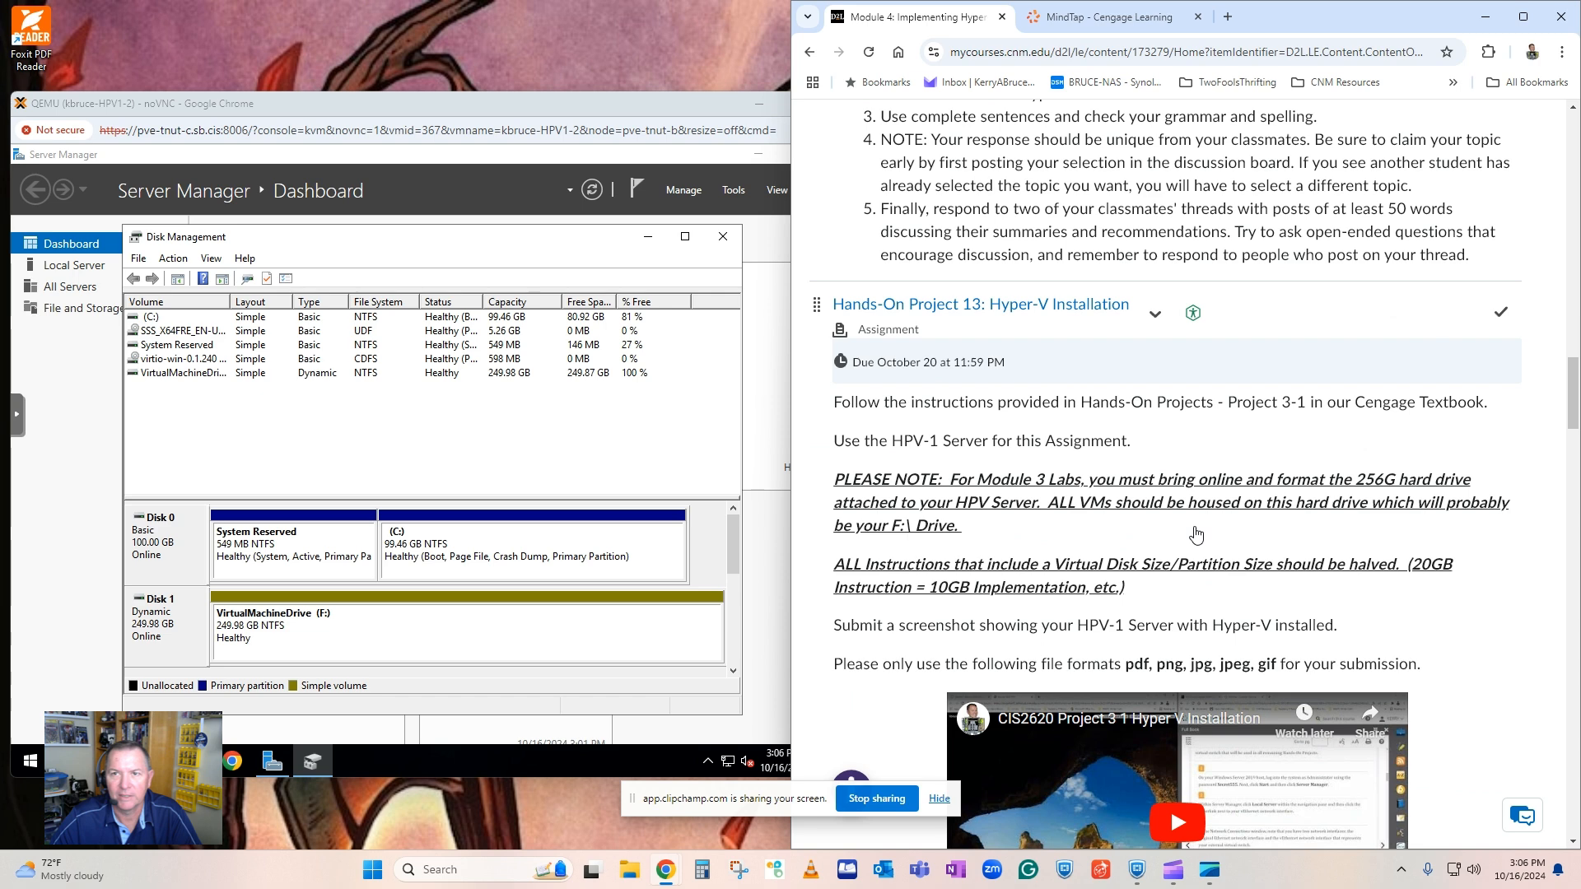
pyautogui.click(1113, 25)
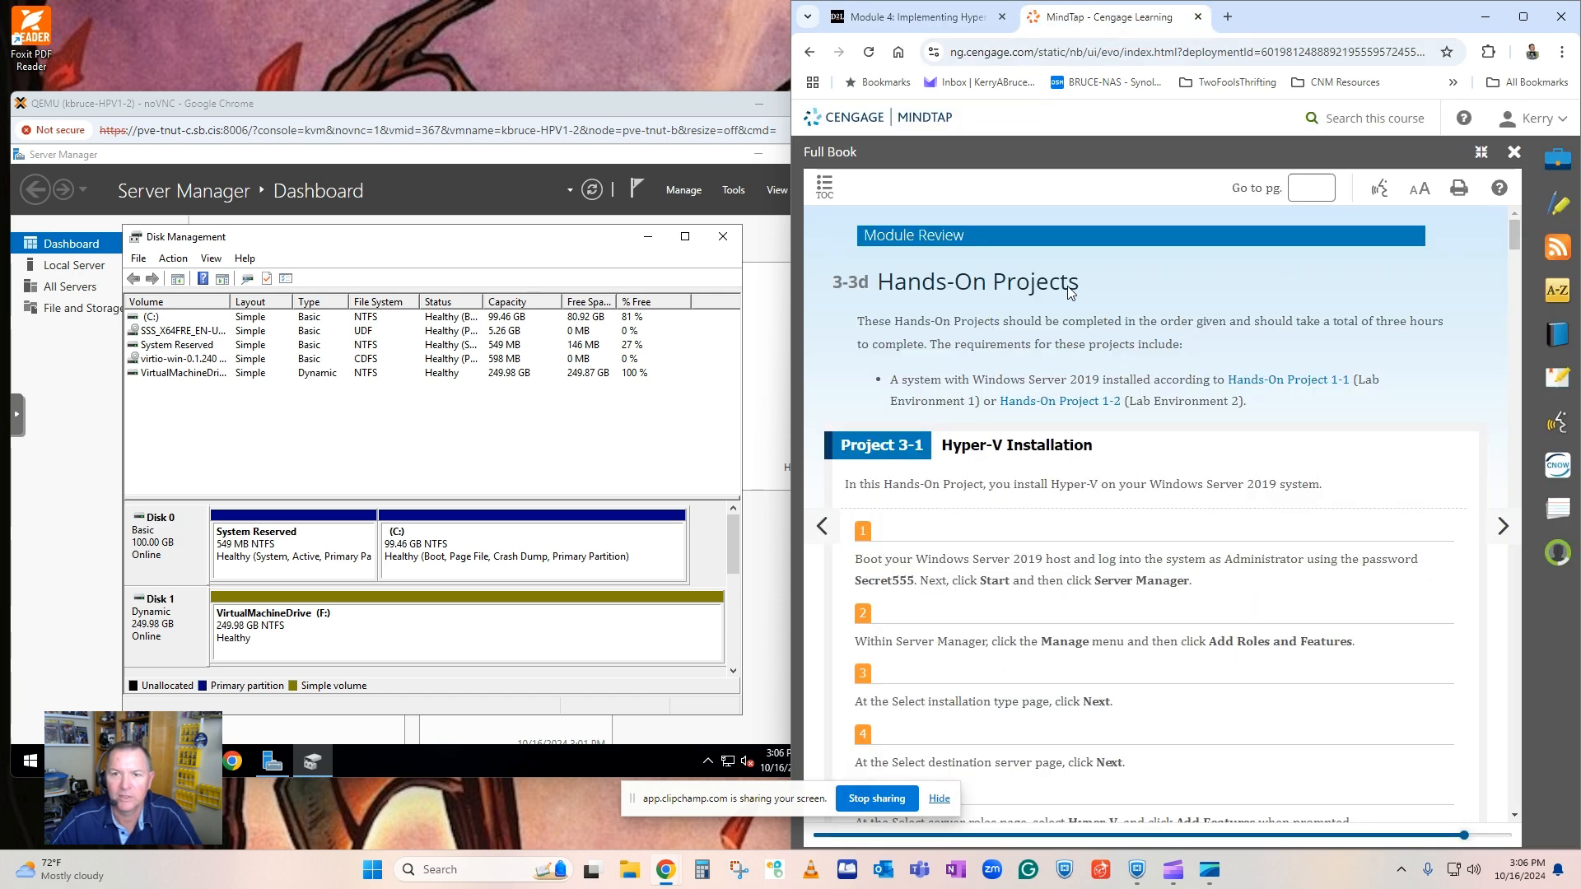
pyautogui.scroll(-2, 964, 445)
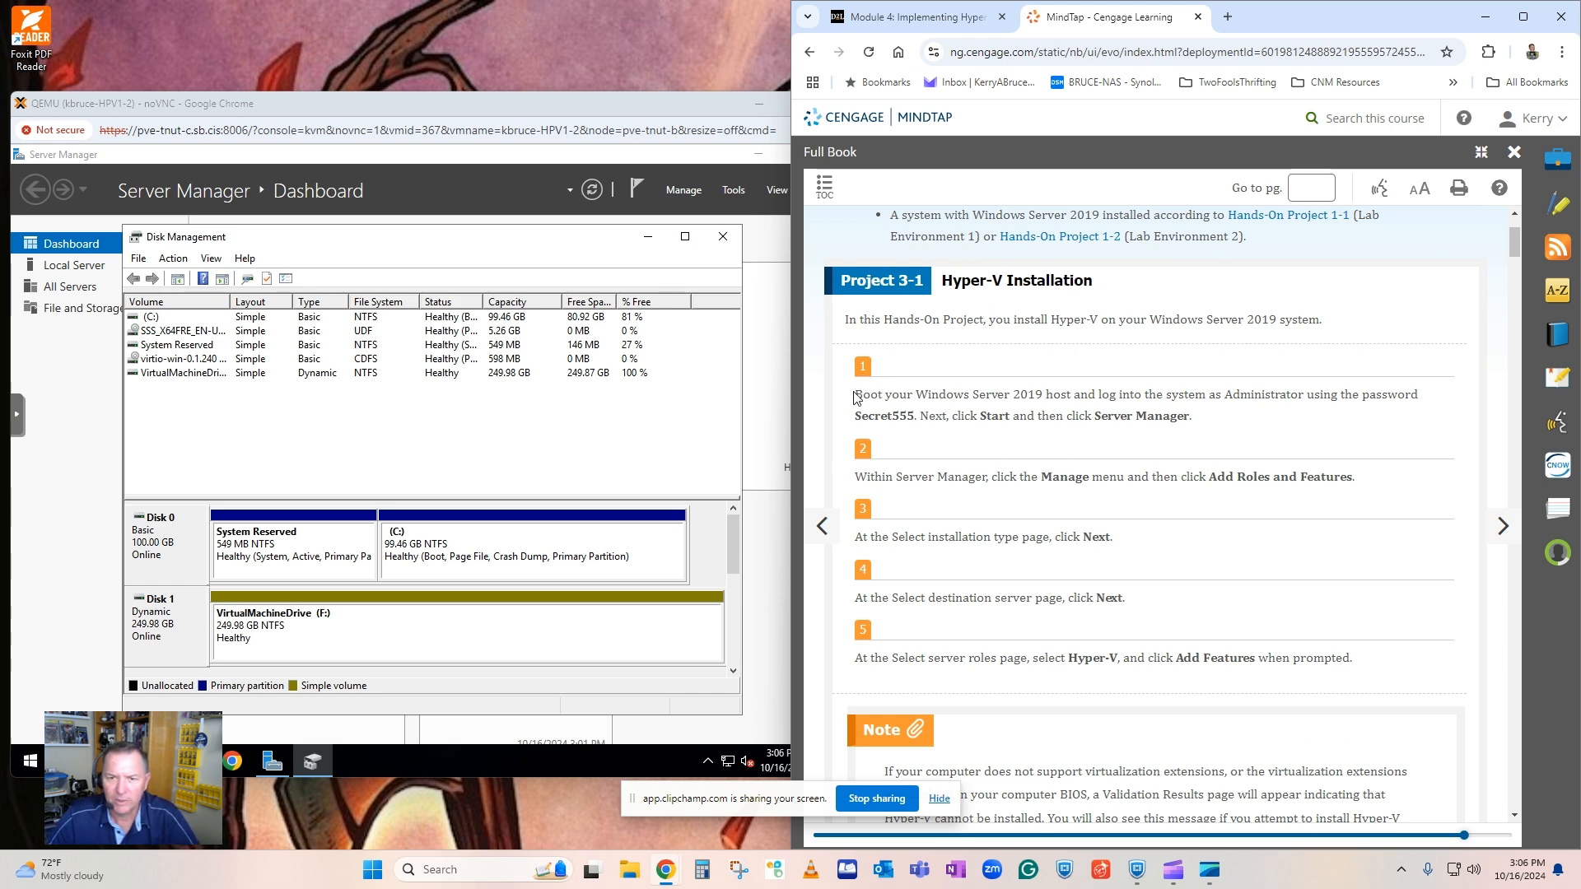
pyautogui.moveTo(1209, 422); pyautogui.dragTo(856, 388)
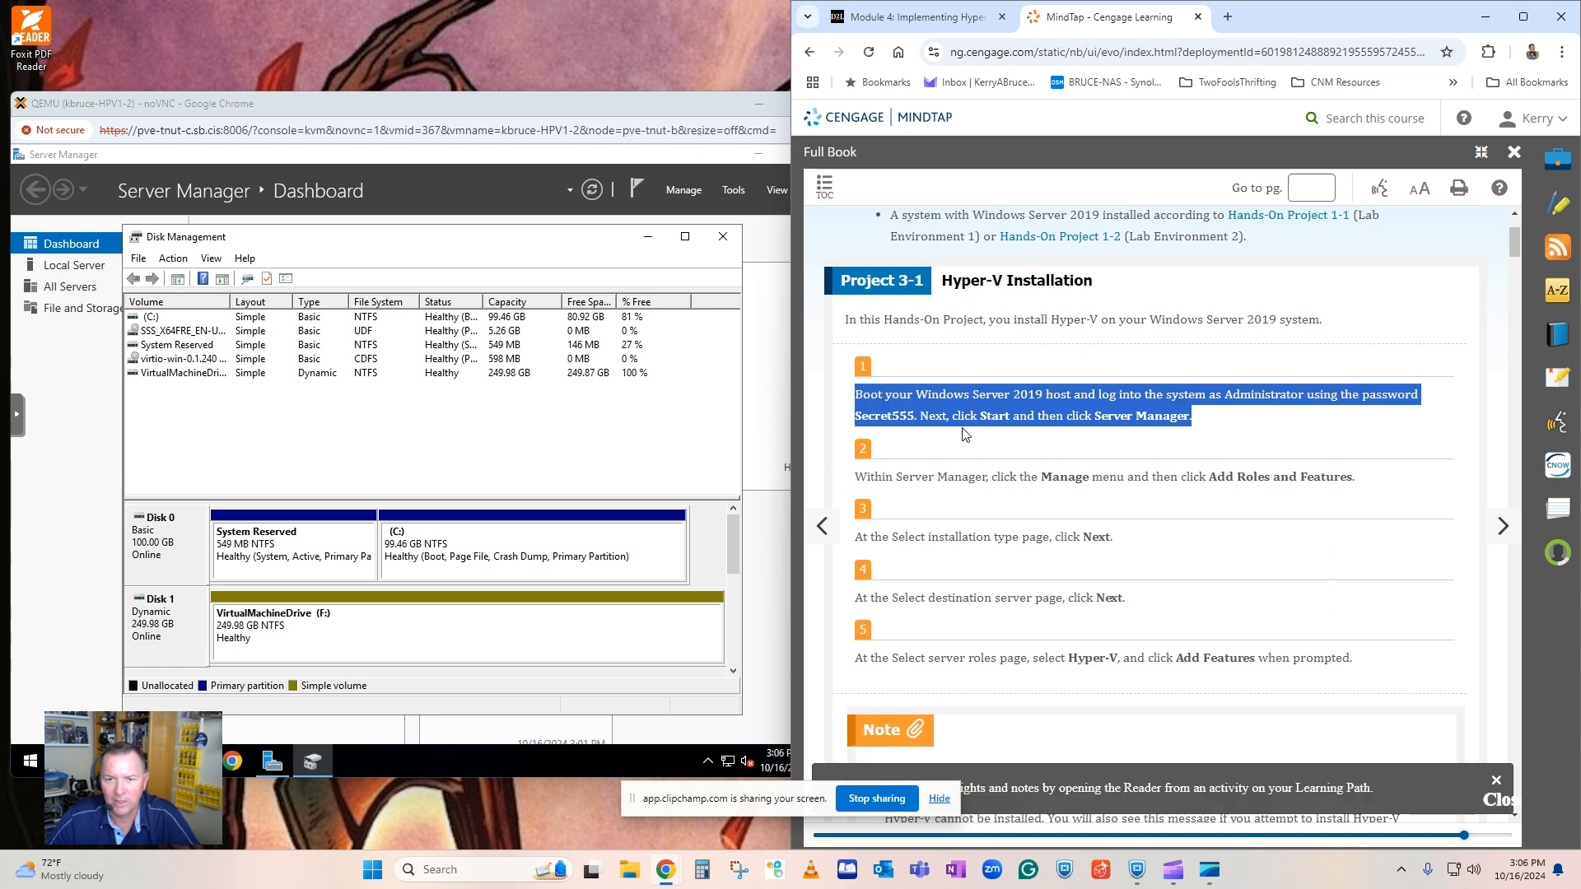
pyautogui.click(1229, 417)
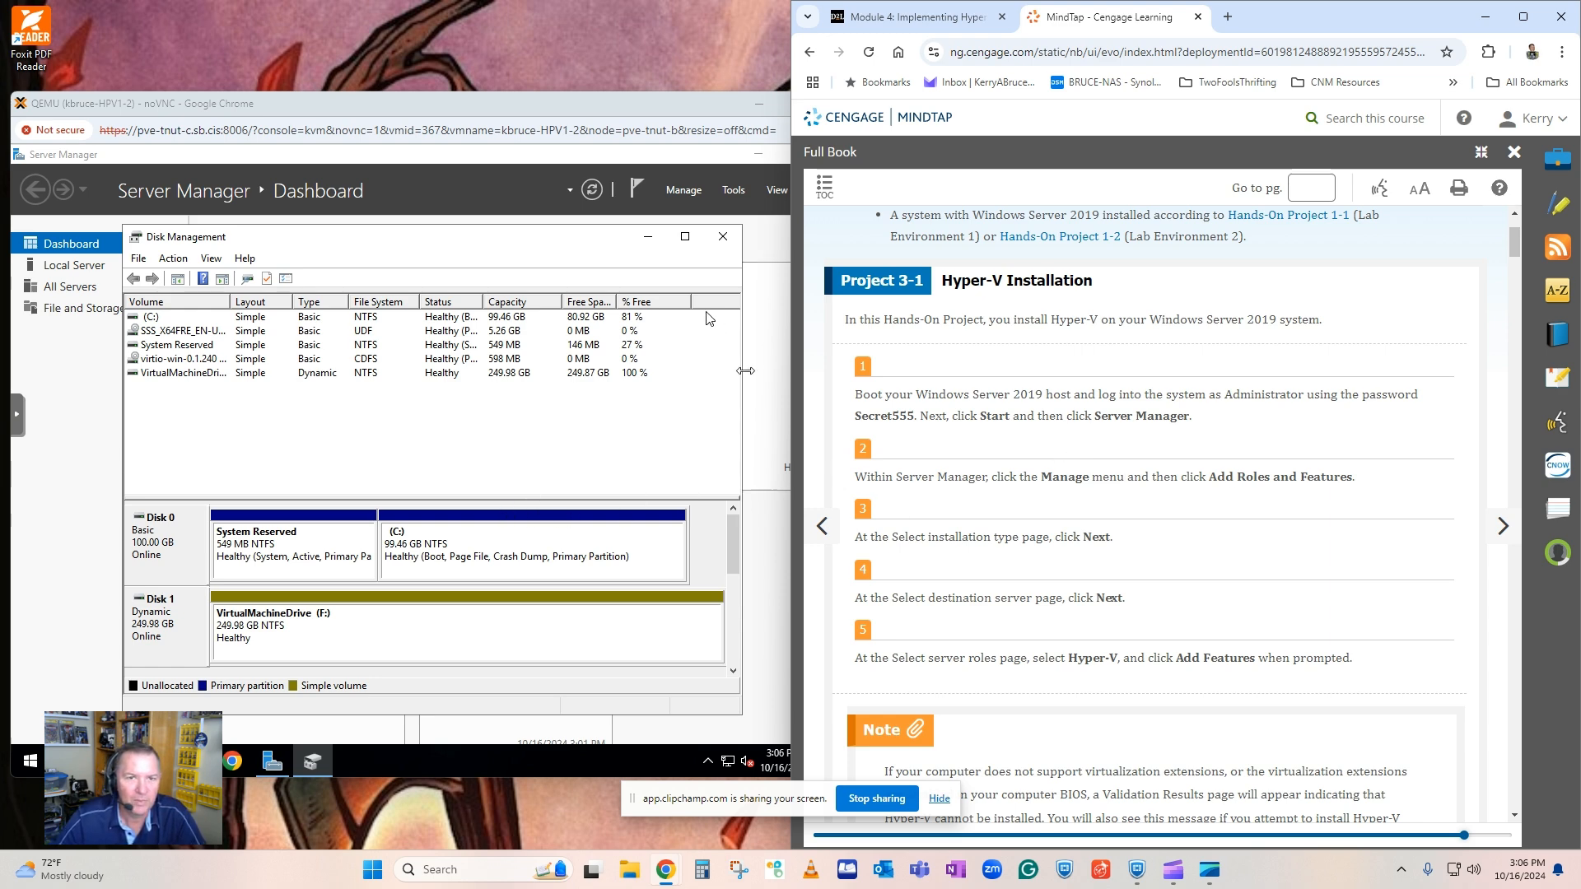
# Close Disk Management and display the local server's properties in Server Manager.
pyautogui.click(726, 243)
pyautogui.click(727, 242)
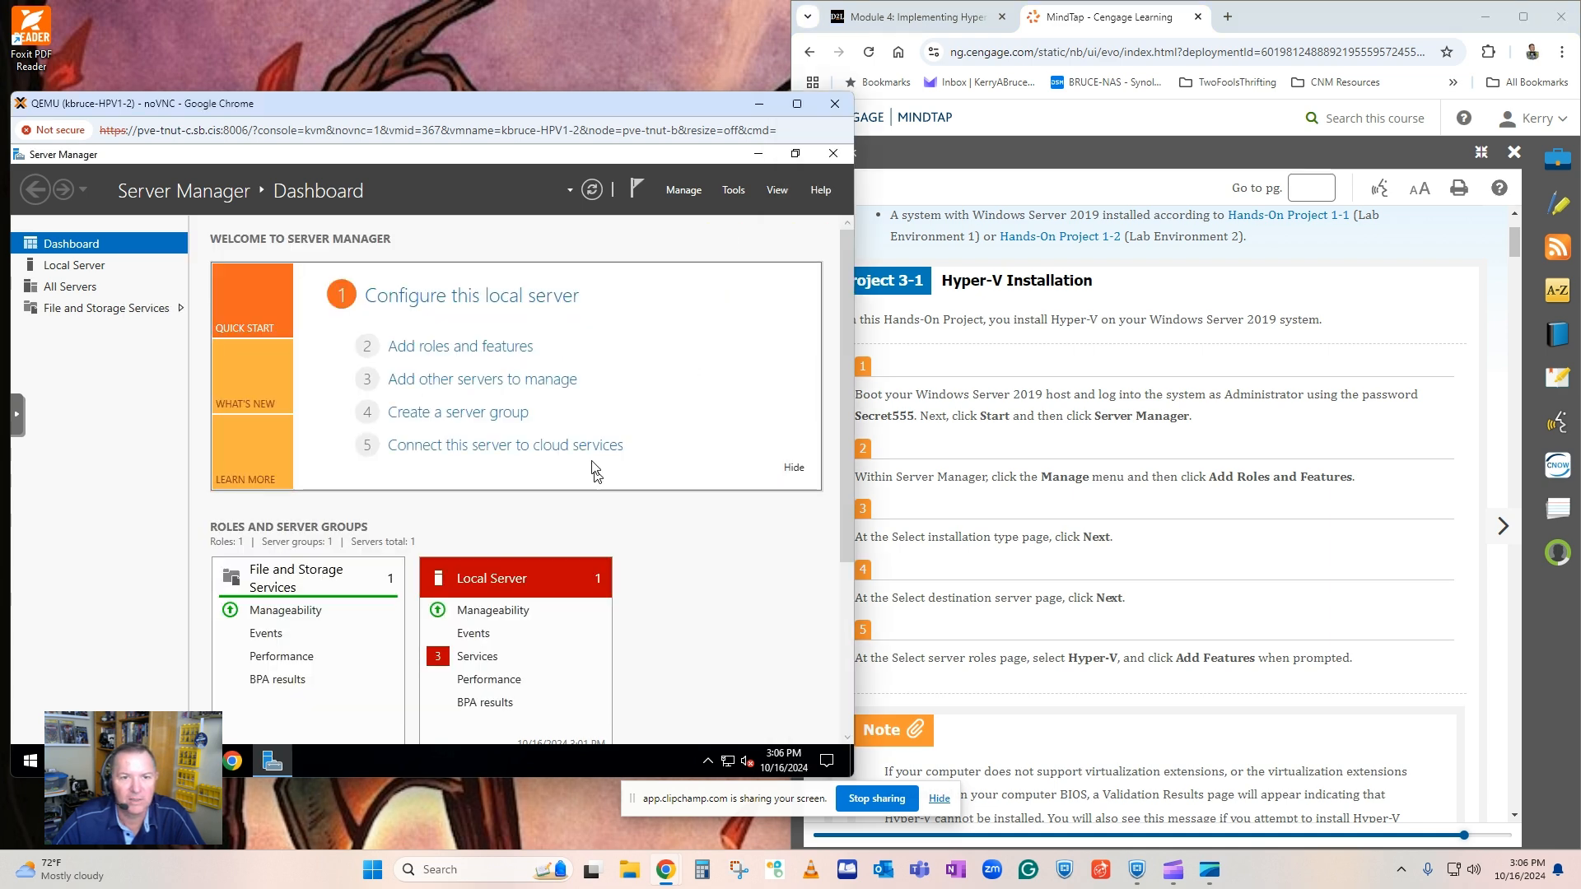
pyautogui.click(74, 266)
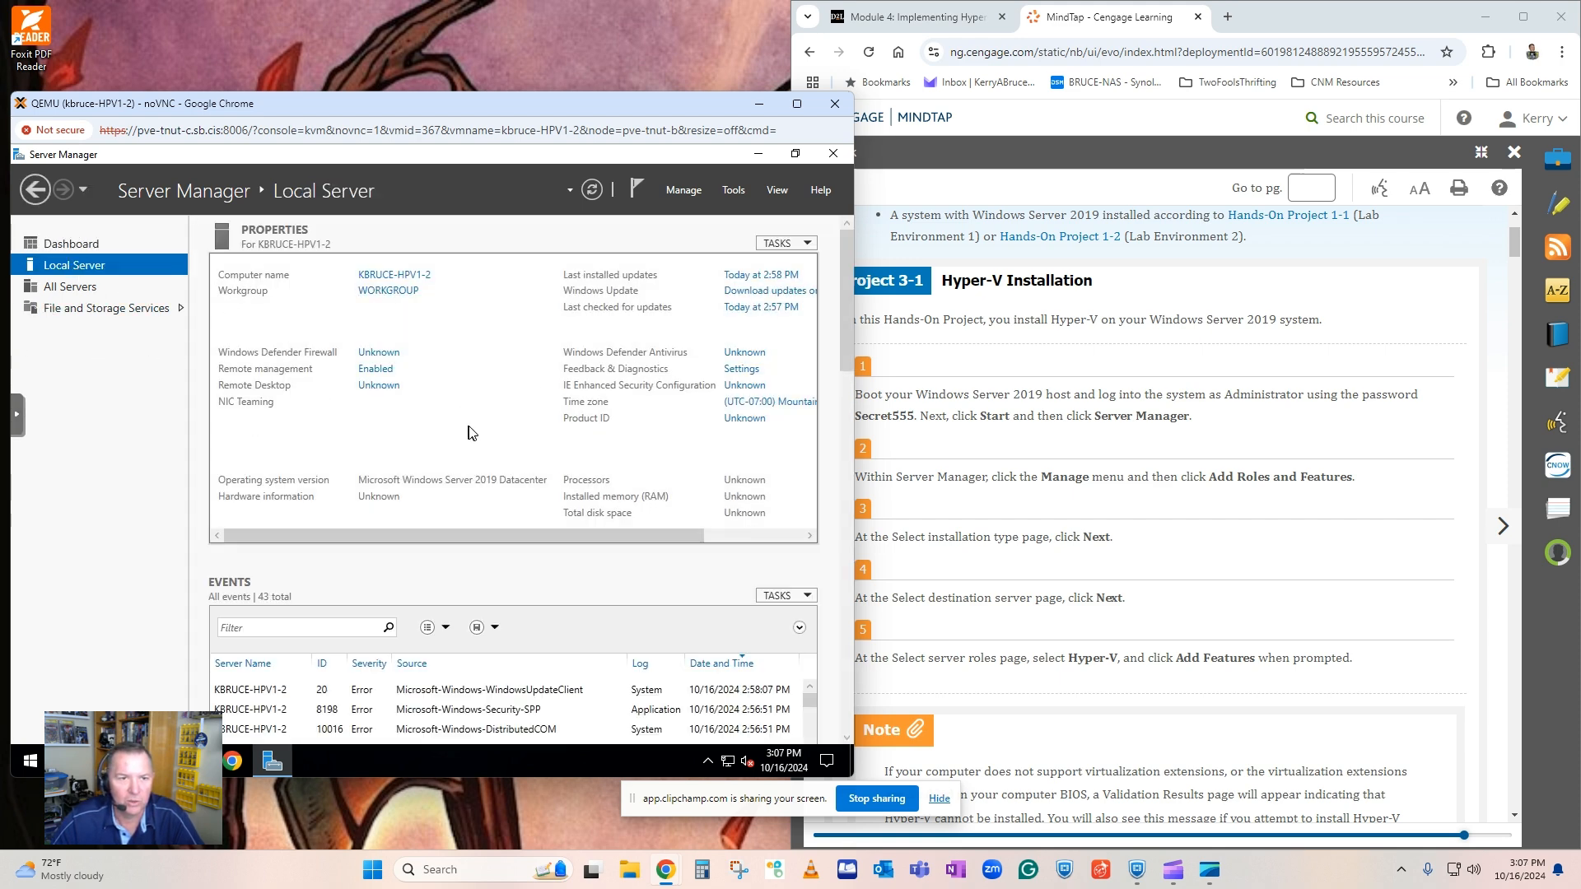
# Start adding roles and features, skipping the introduction page by default, with a role-based installation on the local server from the server pool.
pyautogui.click(685, 194)
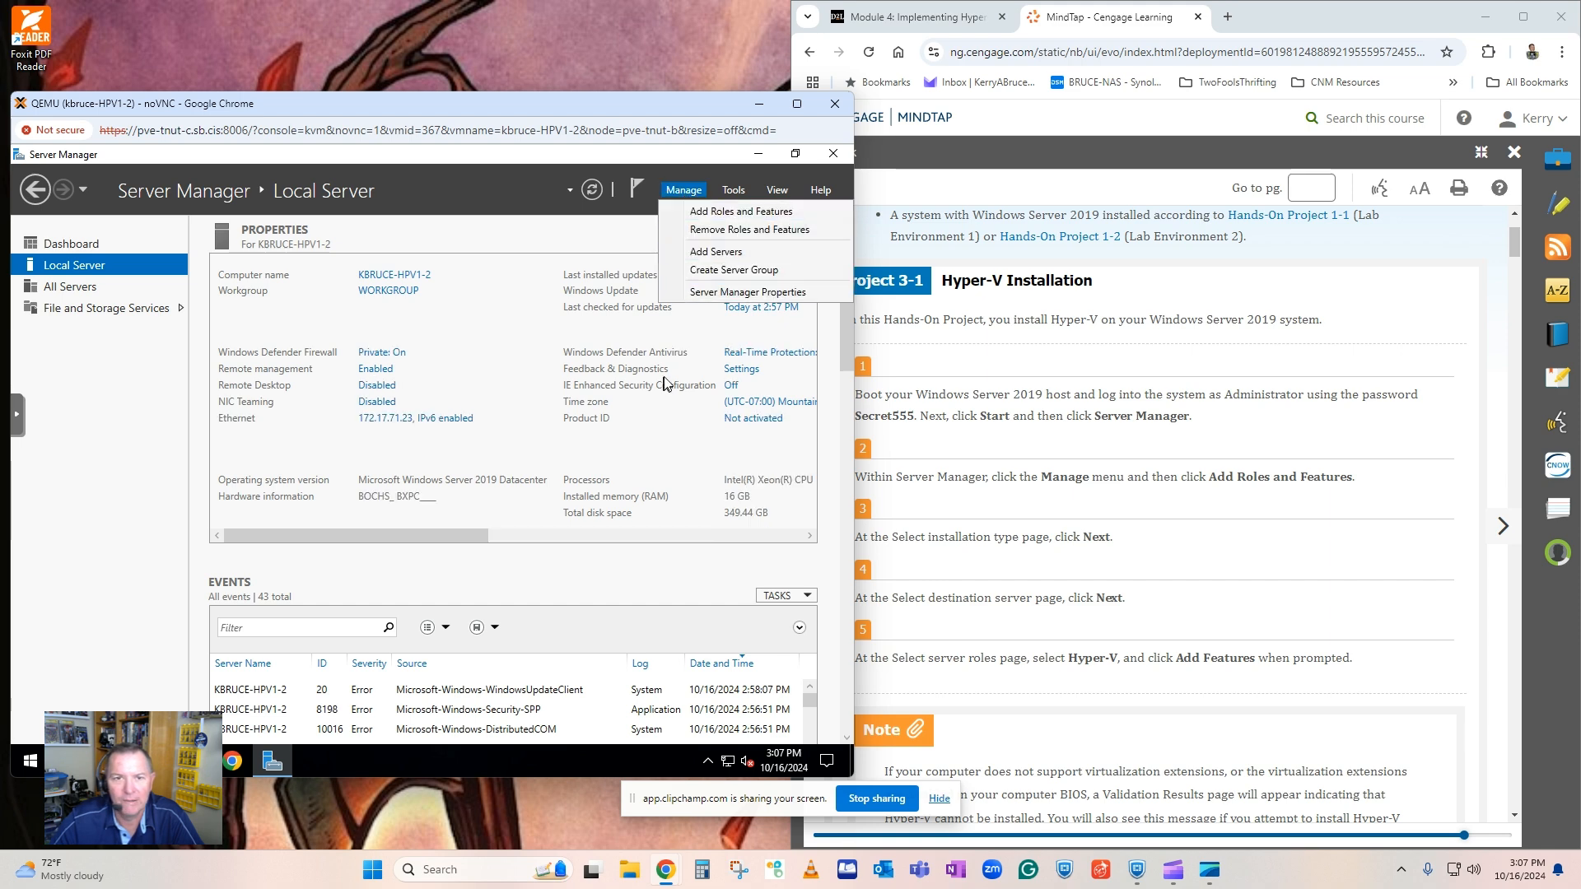
pyautogui.click(737, 213)
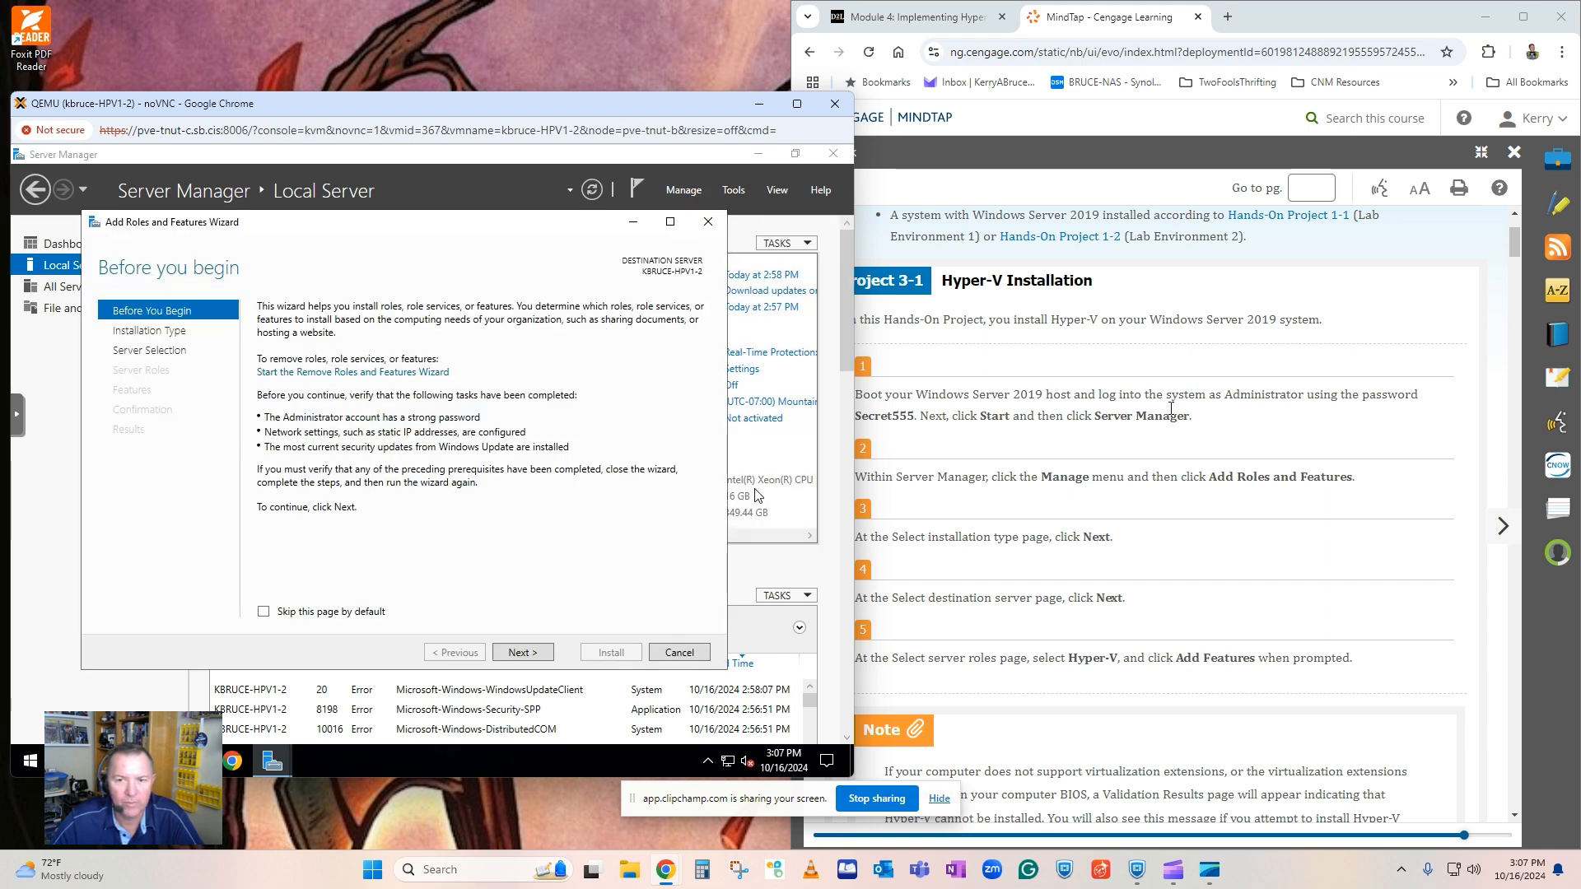
pyautogui.click(263, 611)
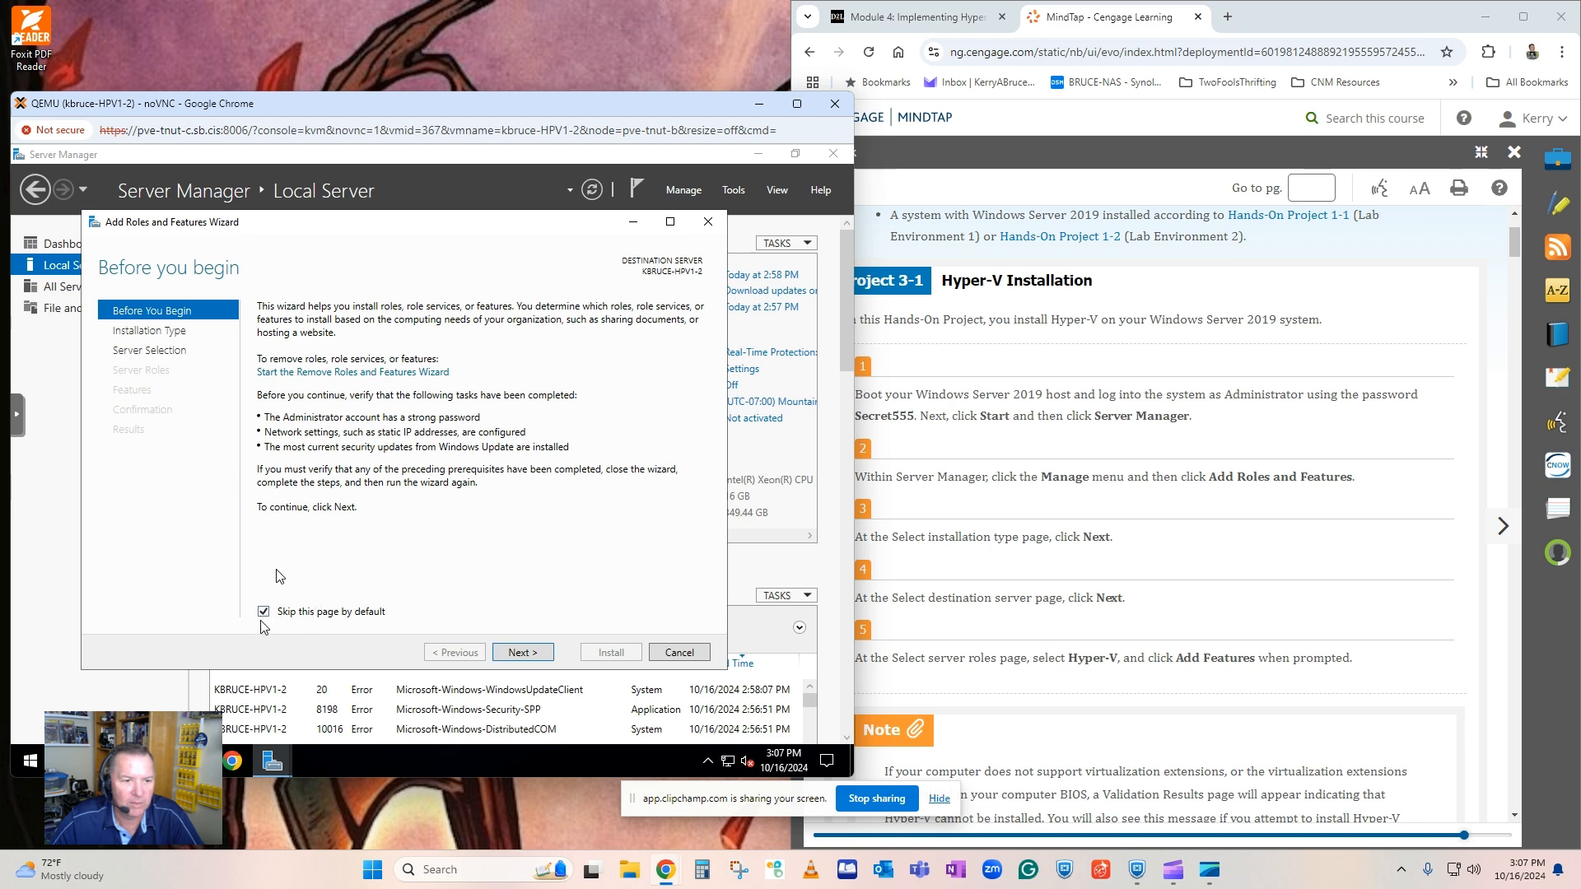
pyautogui.click(520, 652)
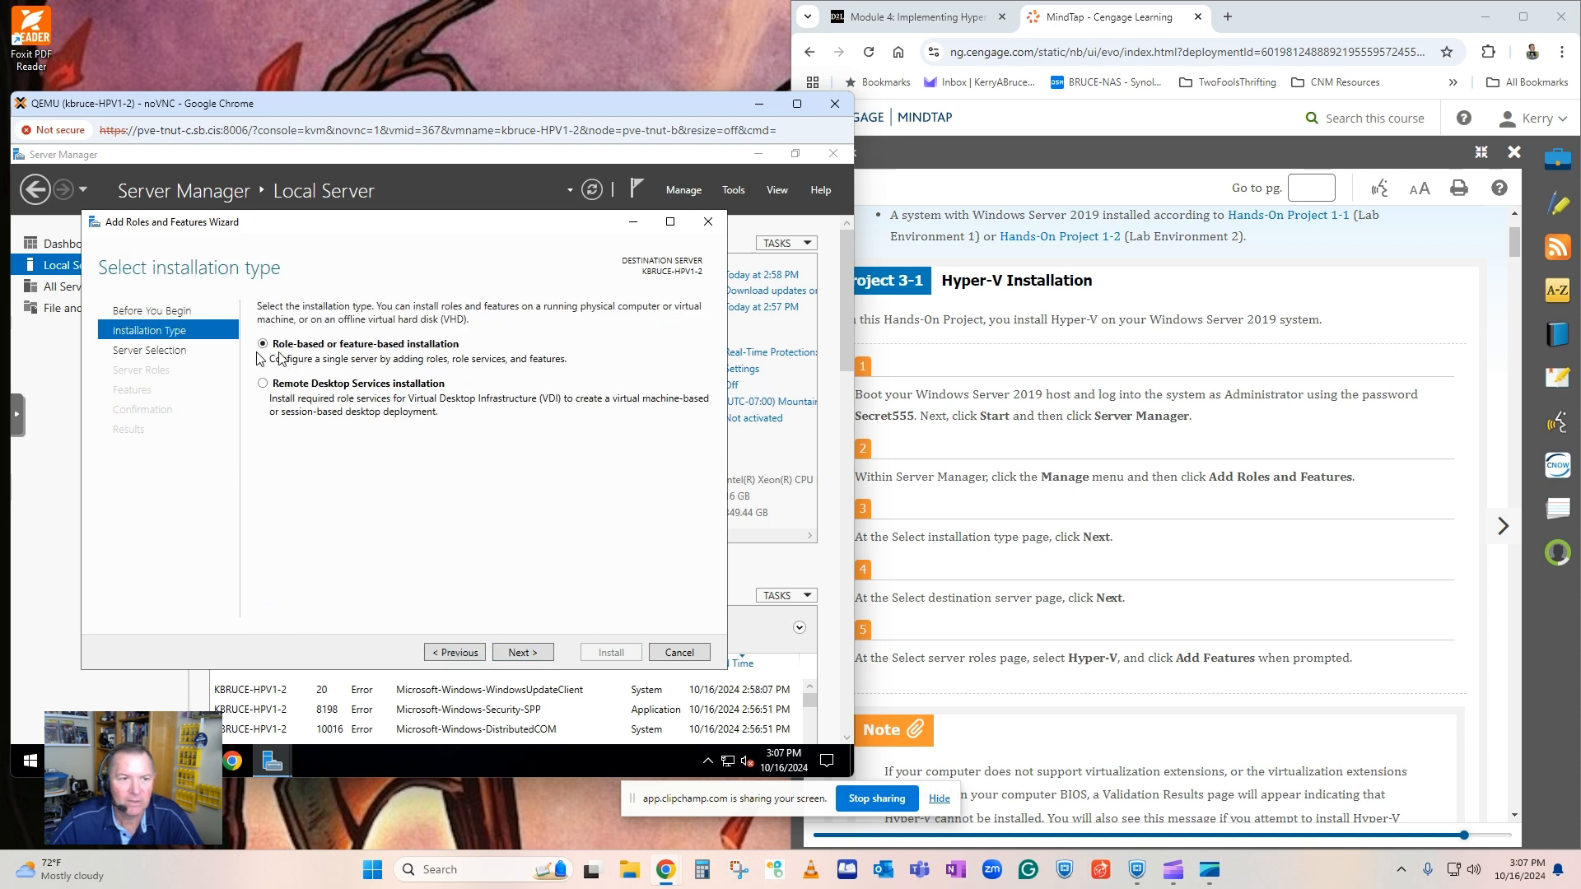
pyautogui.click(521, 654)
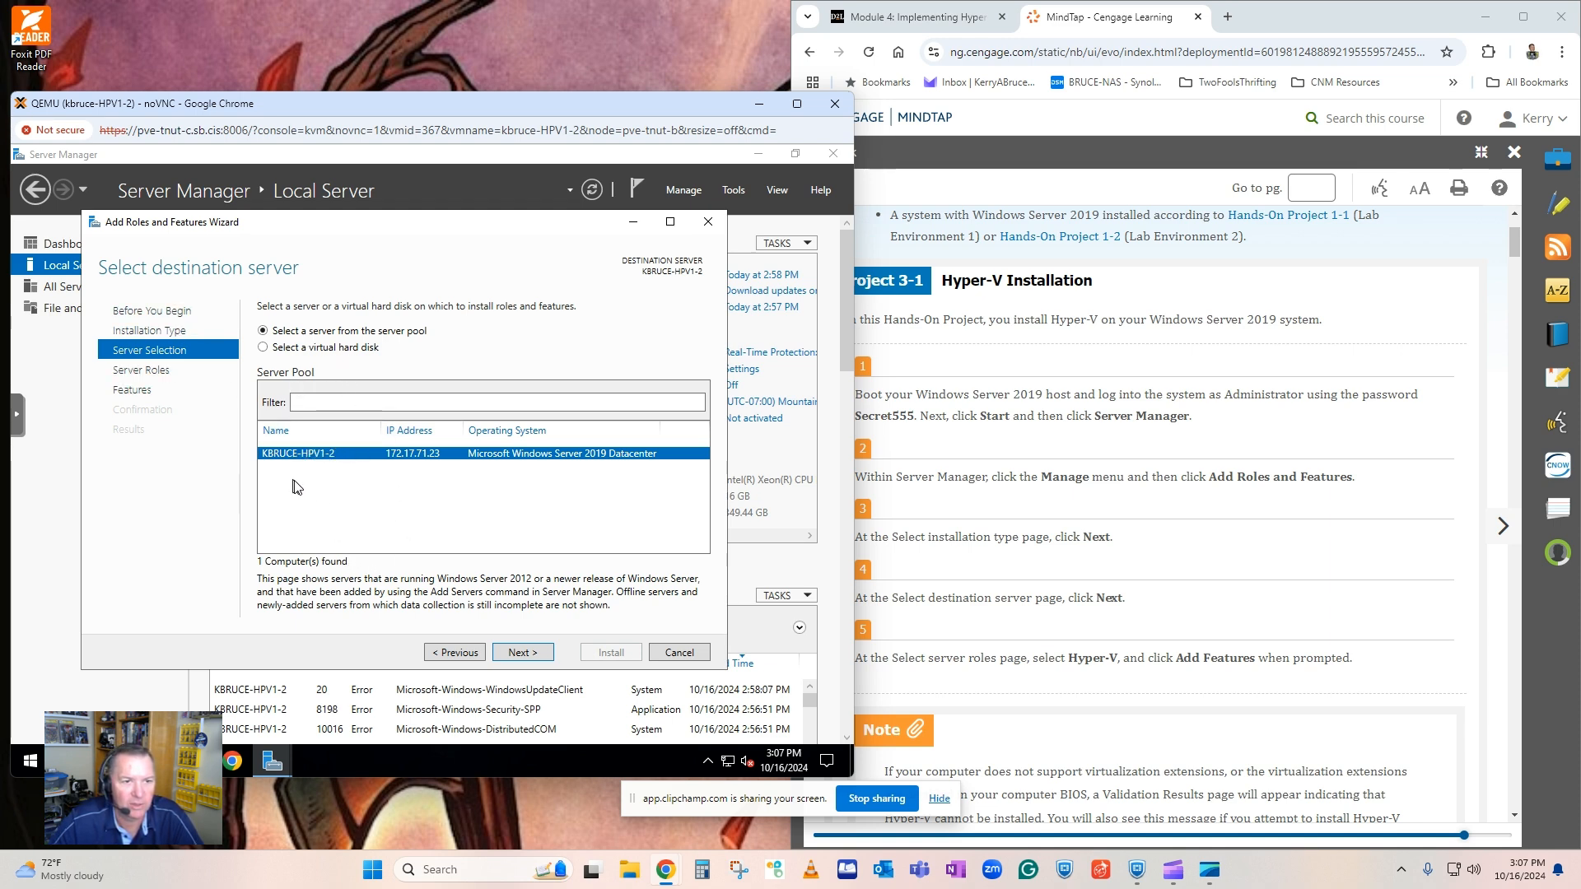
pyautogui.click(522, 652)
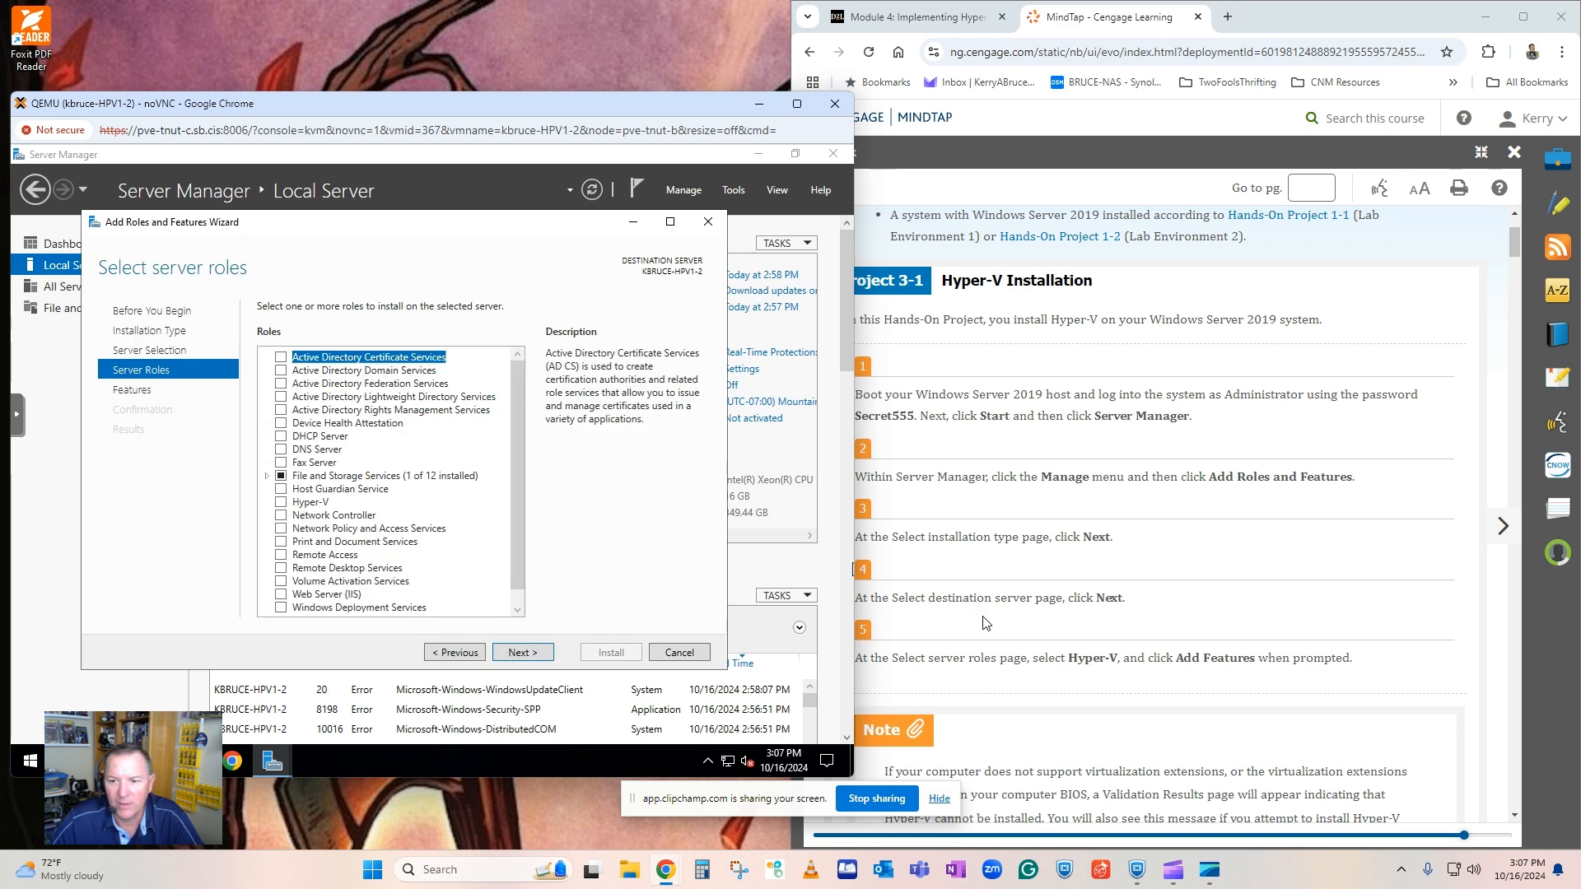
# Select the Hyper-V role with its required management tools and continue past the feature selection without adding other features.
pyautogui.click(281, 502)
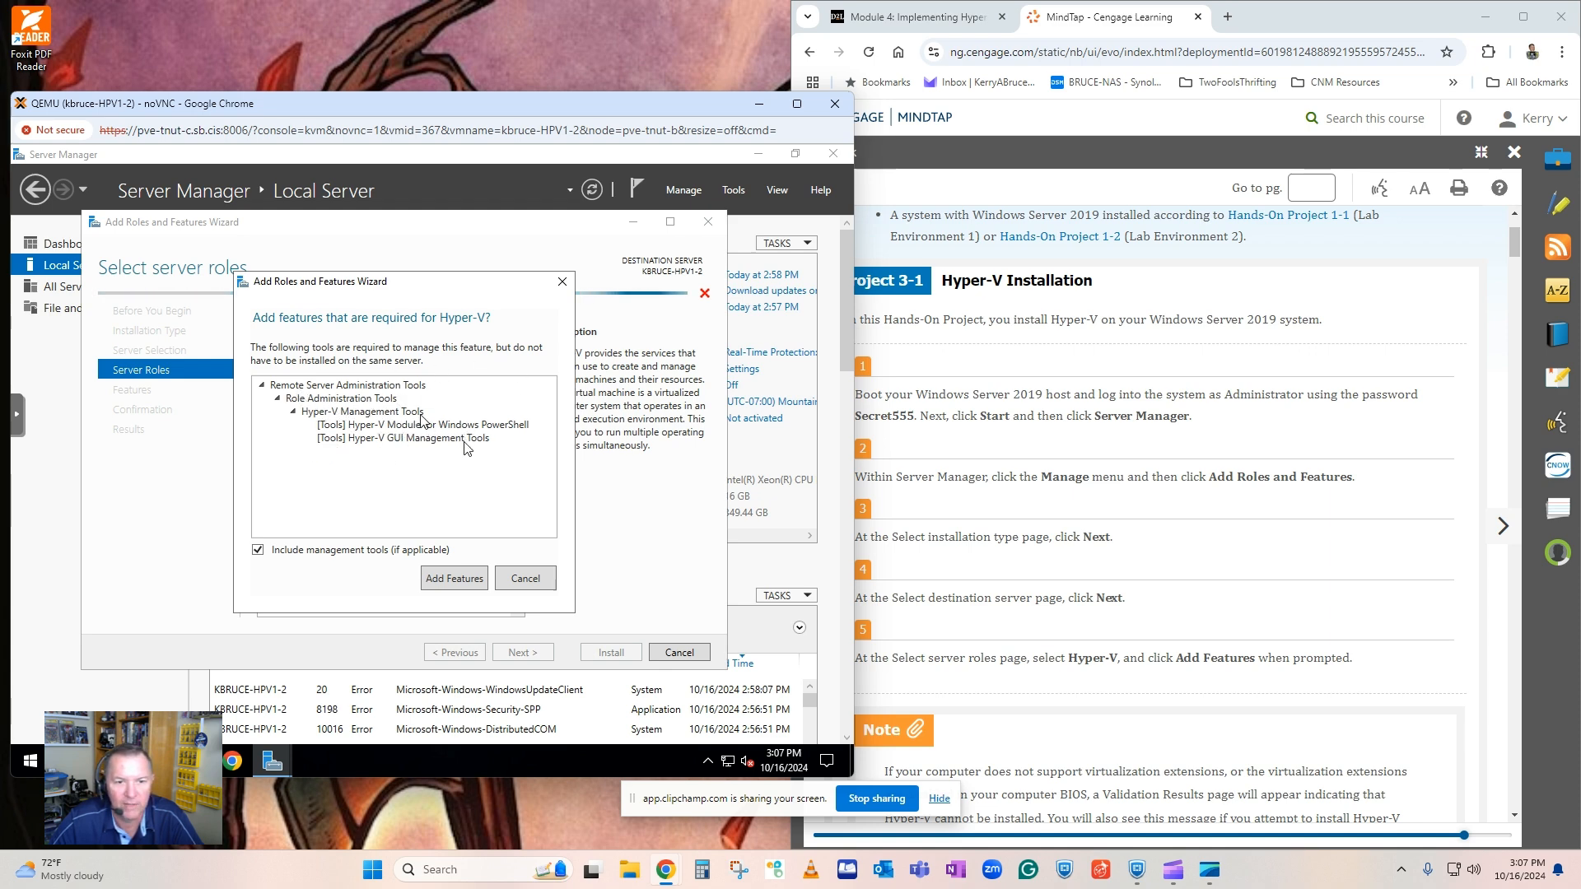
pyautogui.click(453, 578)
pyautogui.scroll(-1, 1081, 569)
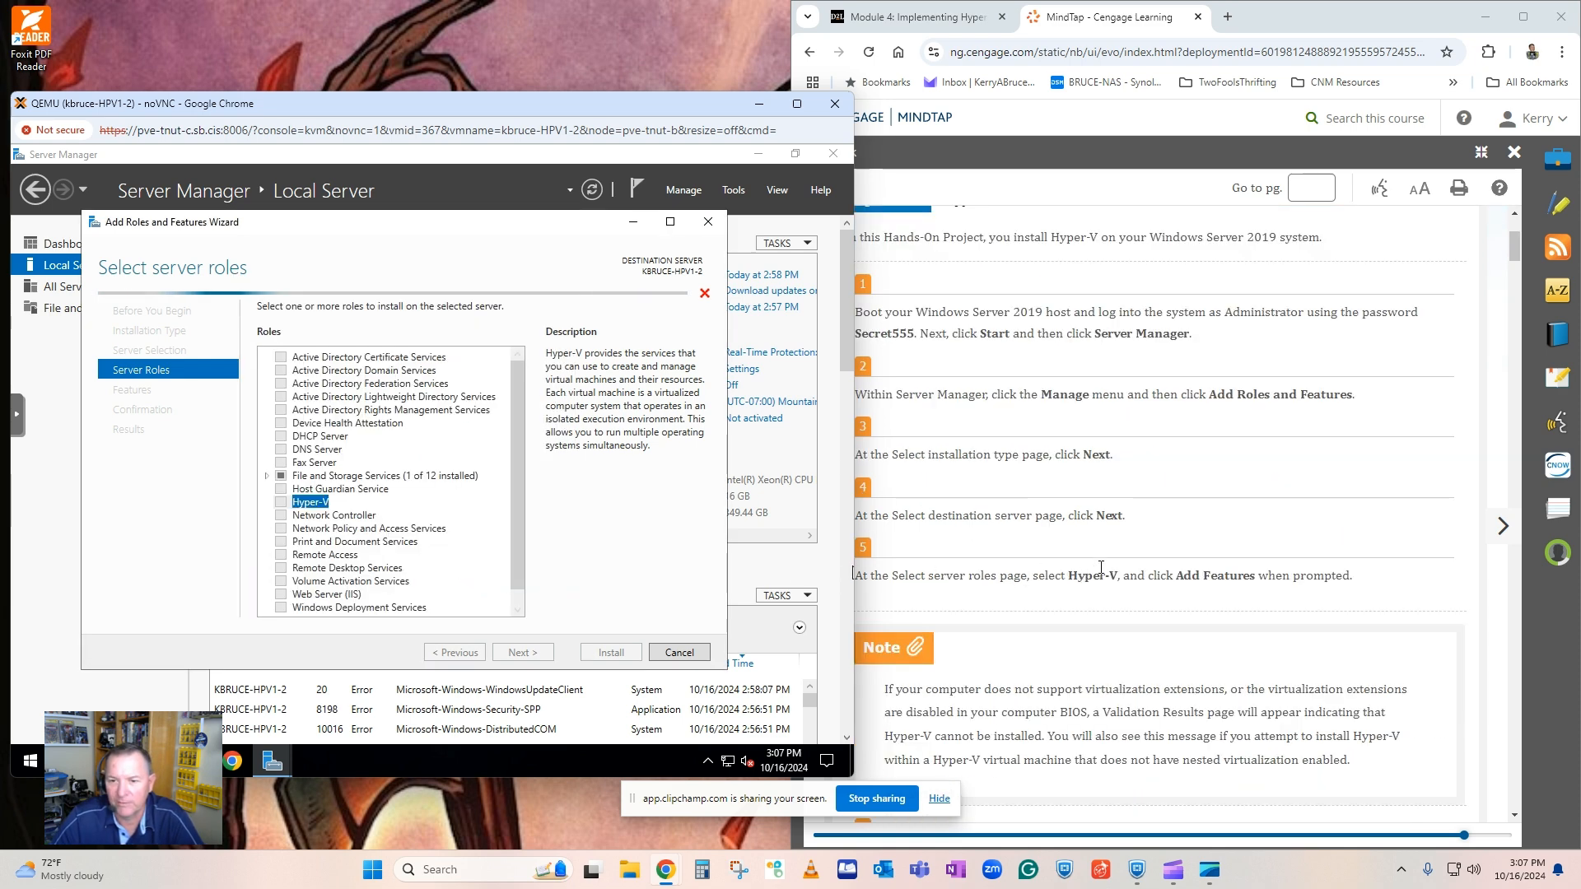
pyautogui.scroll(-2, 1081, 568)
pyautogui.scroll(-2, 1081, 568)
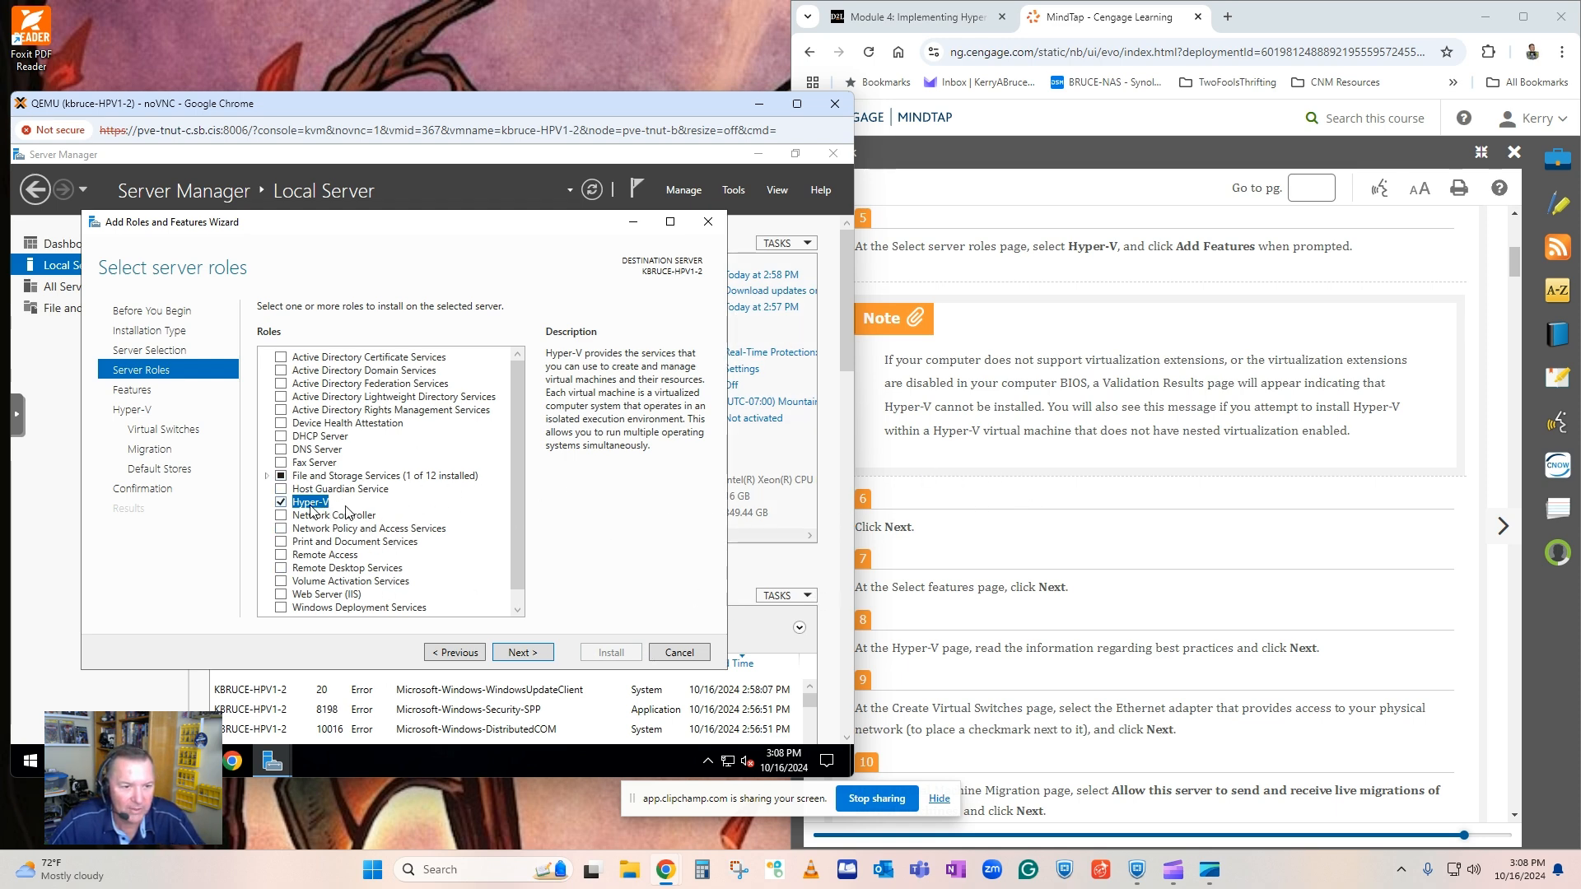
pyautogui.click(519, 653)
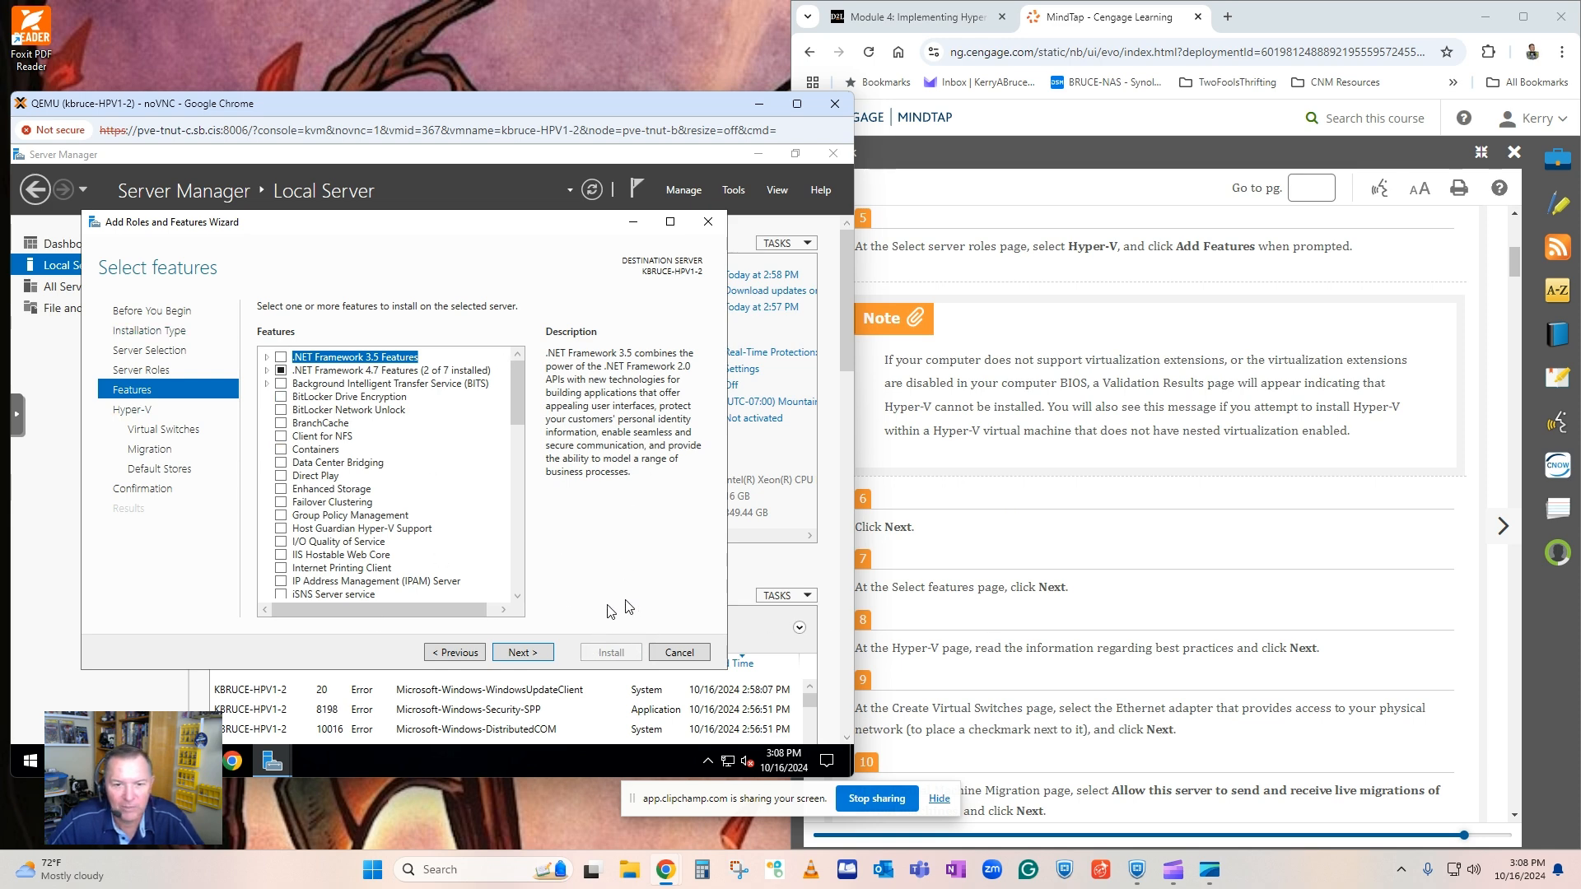
pyautogui.click(525, 655)
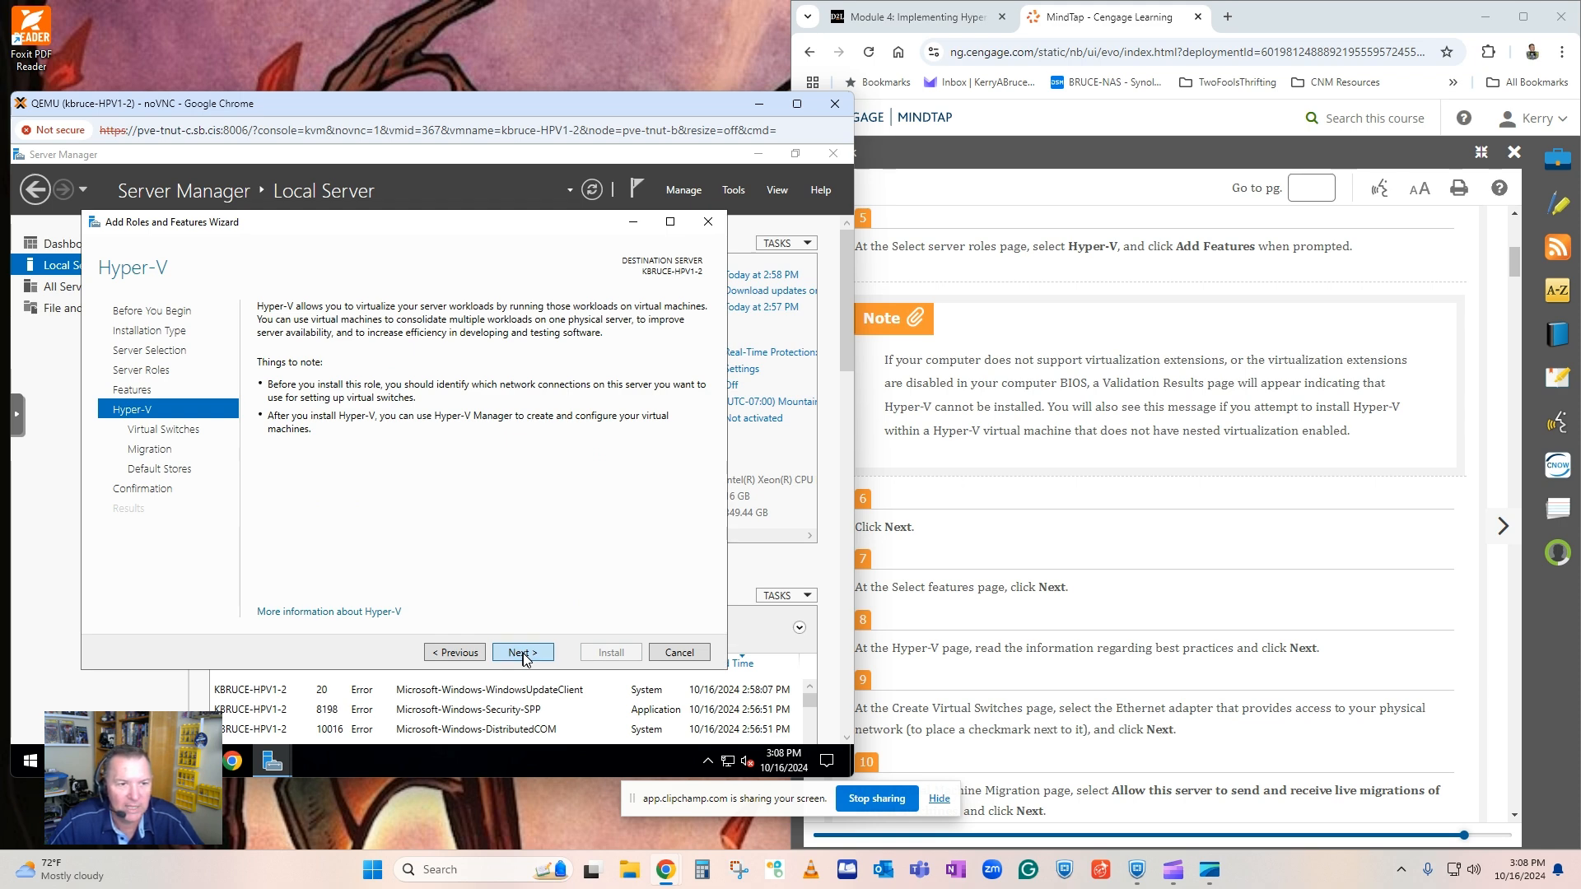
# Continue past the Hyper-V information and choose the Ethernet adapter for the virtual switch.
pyautogui.click(523, 654)
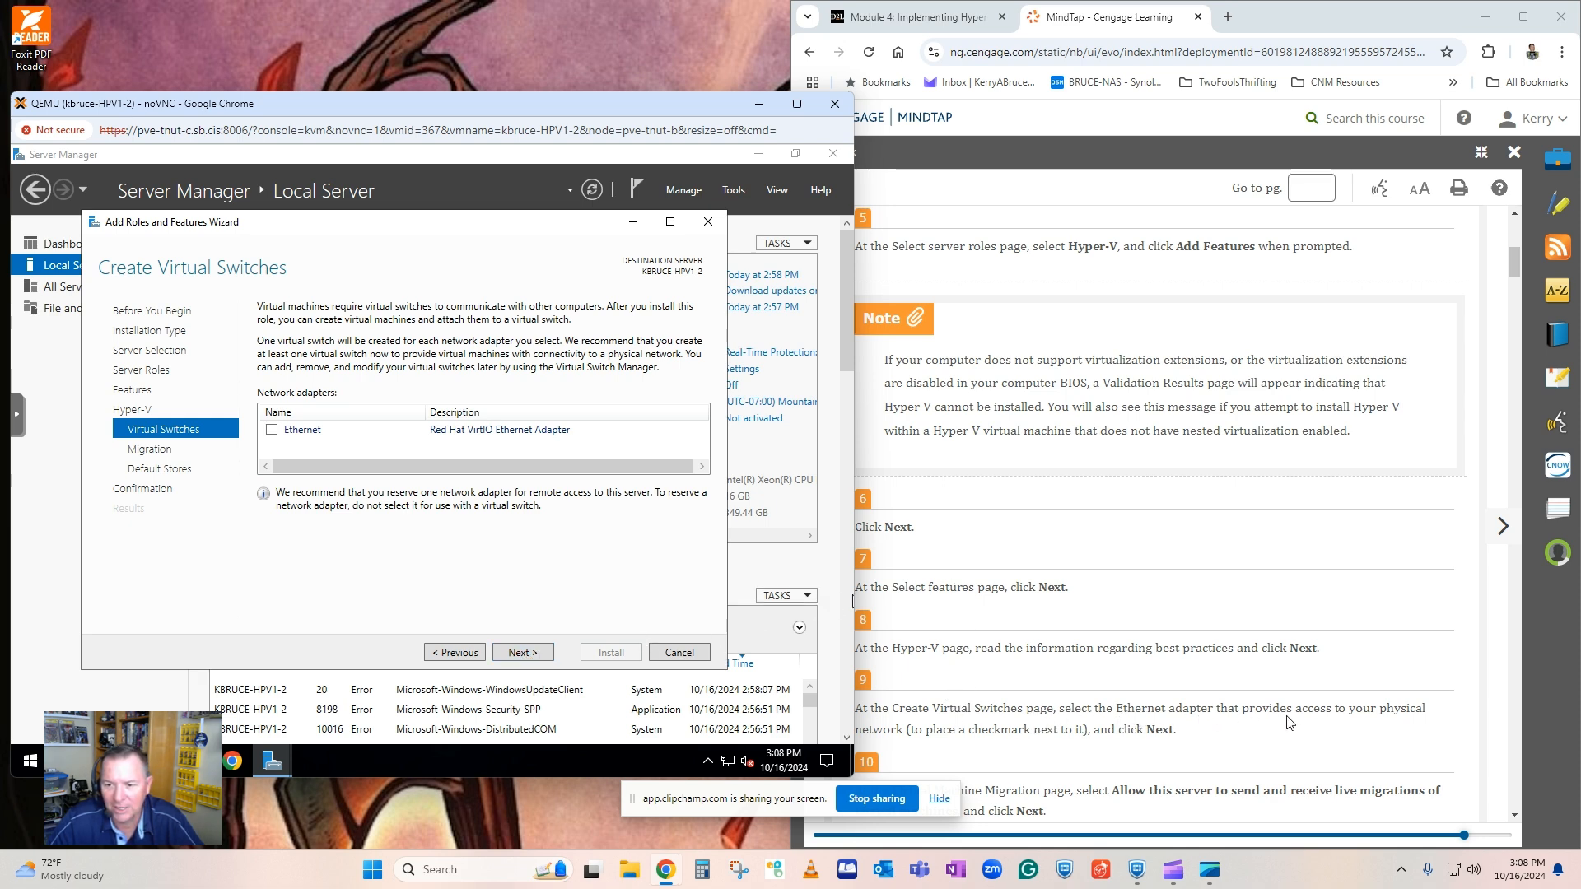
pyautogui.click(273, 430)
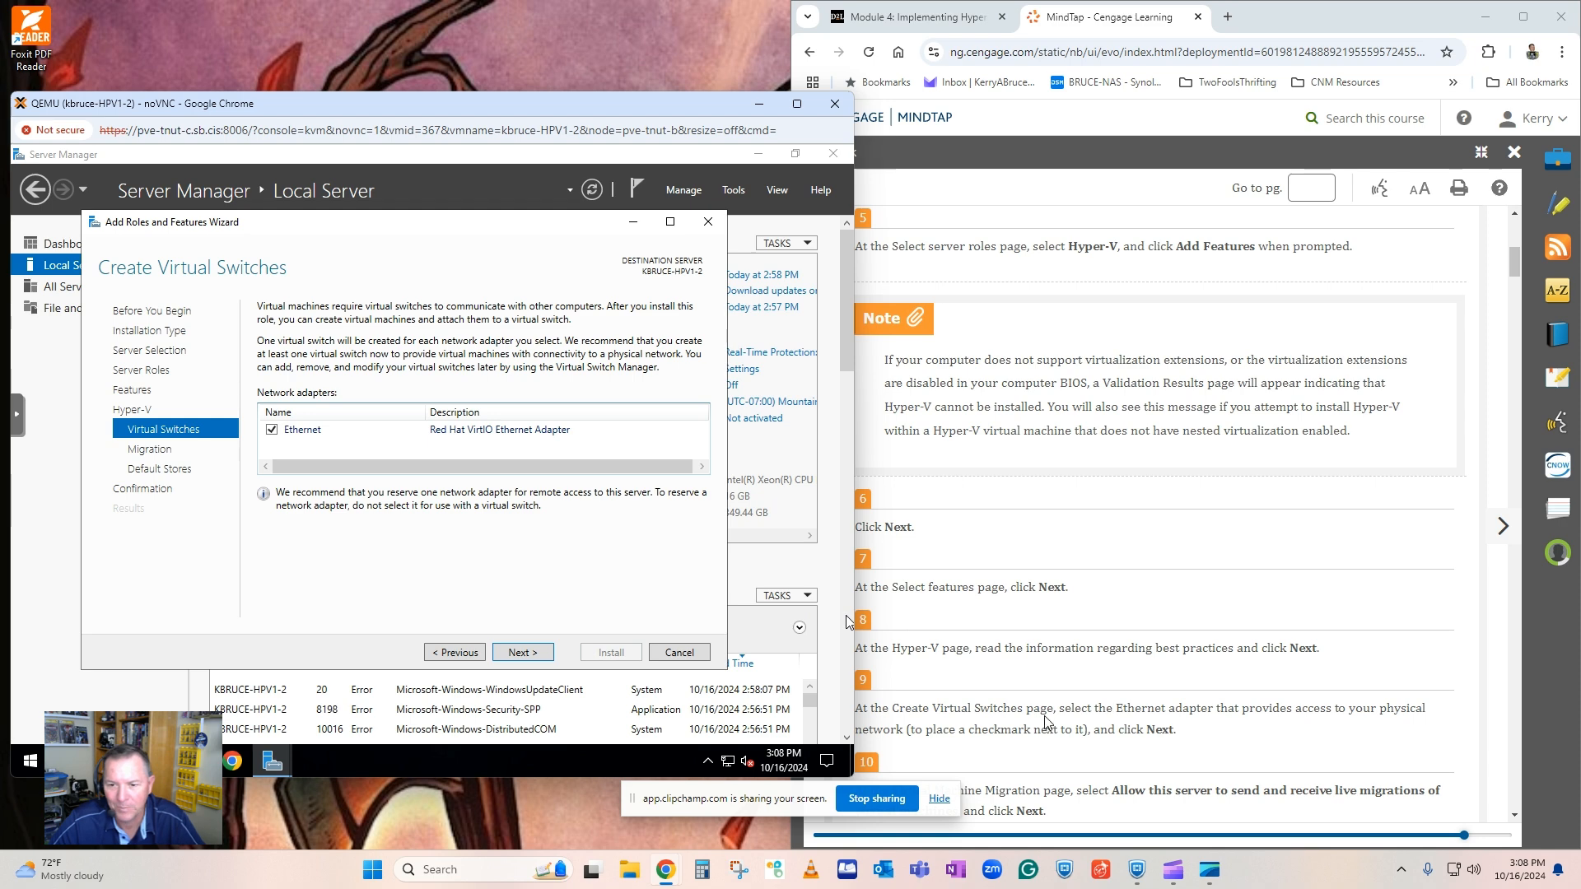
pyautogui.click(529, 652)
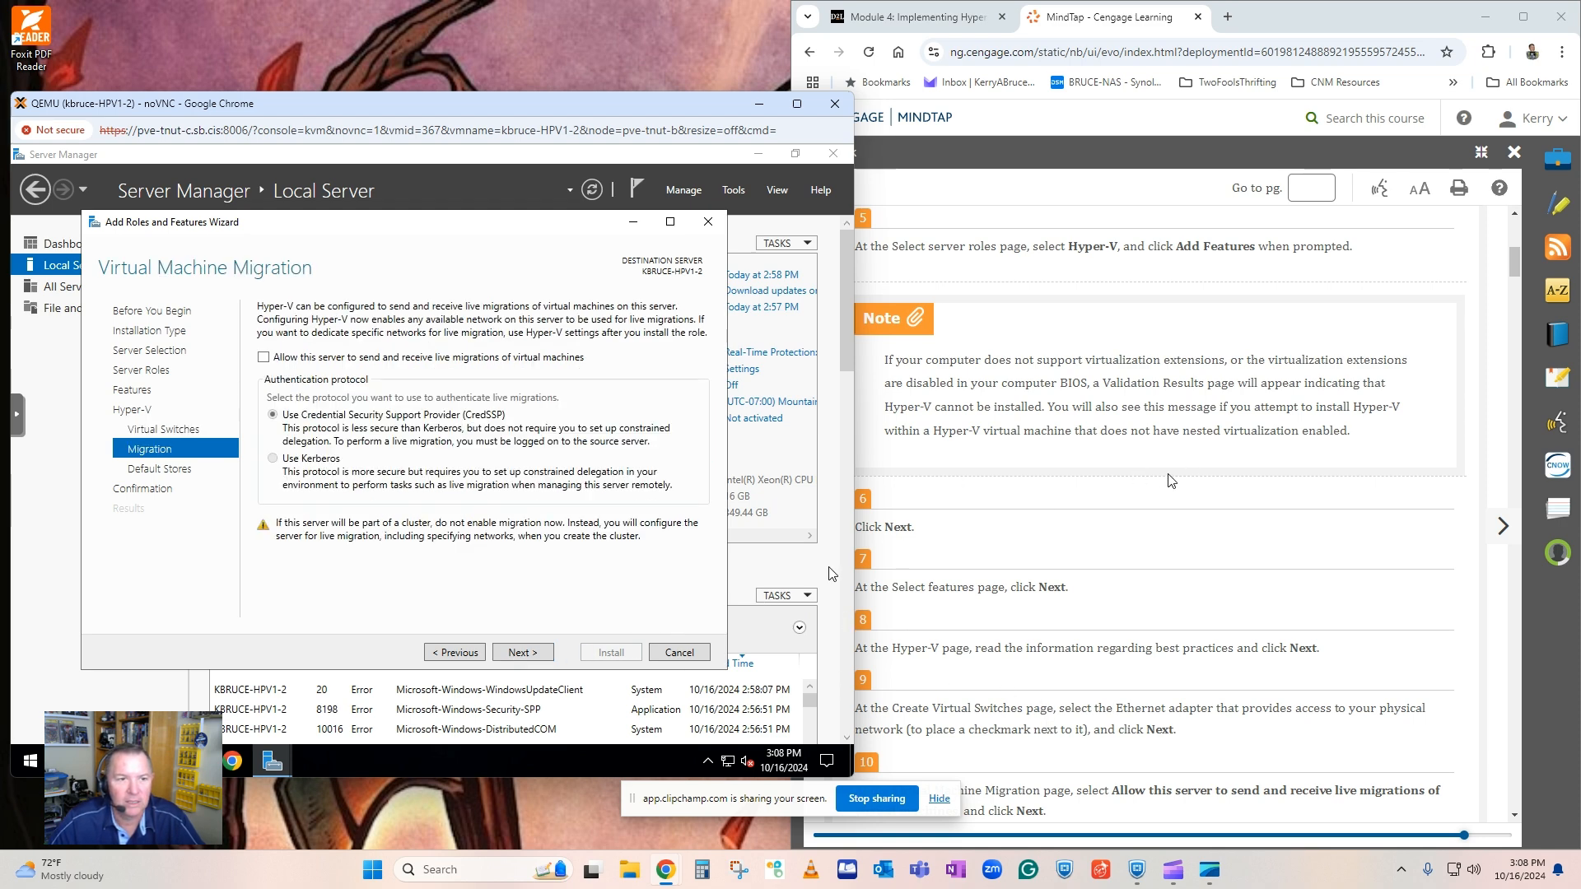
# Allow the server to send and receive live migrations of virtual machines, keeping CredSSP authentication.
pyautogui.scroll(-3, 1168, 495)
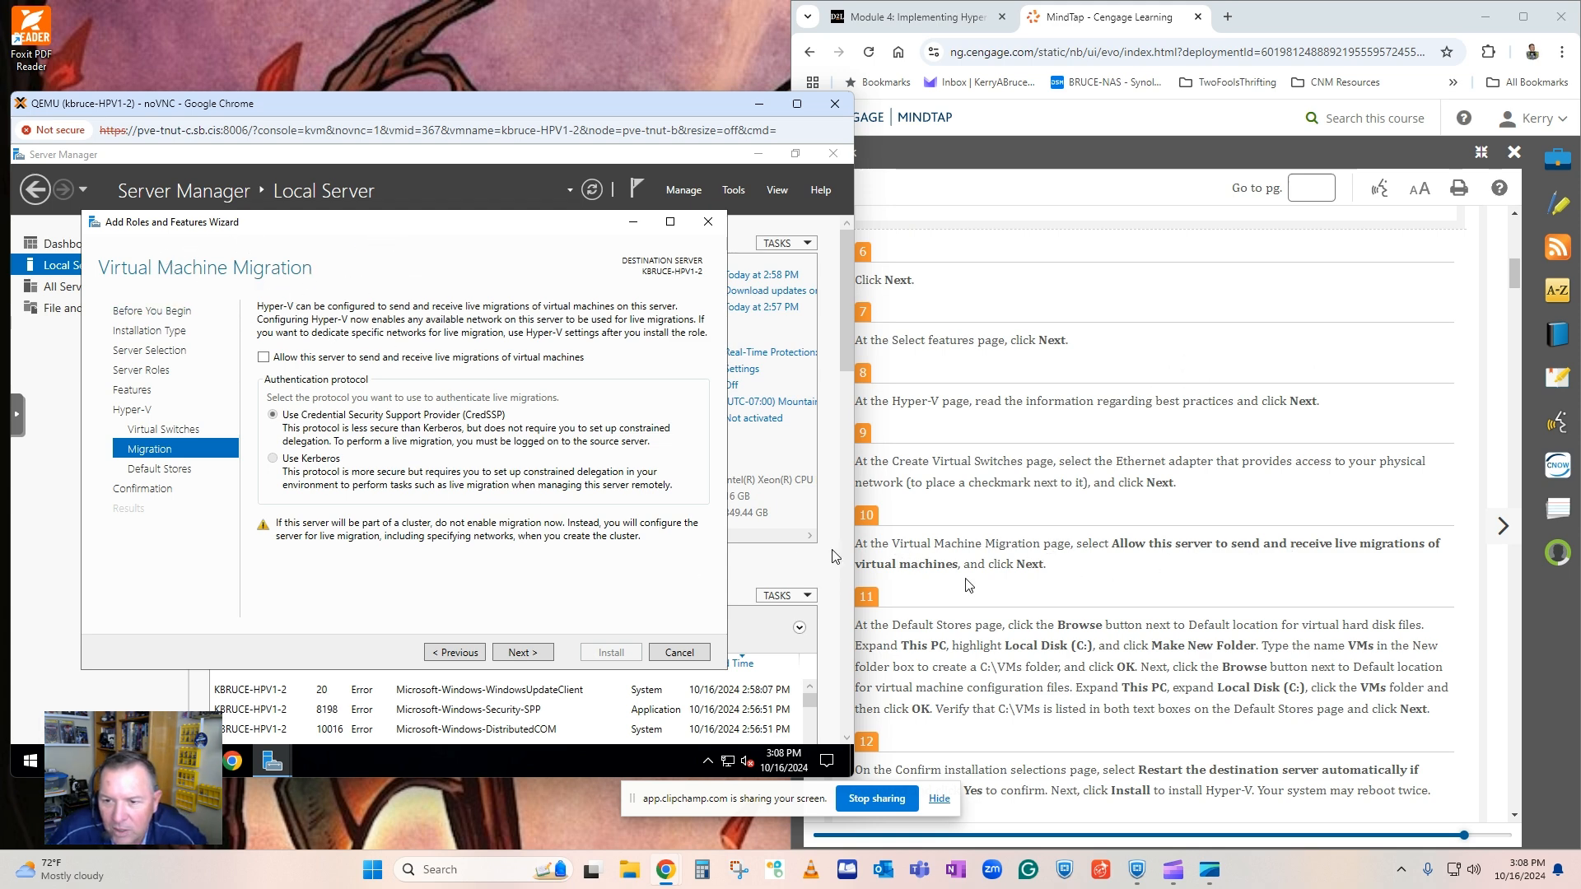
pyautogui.click(264, 359)
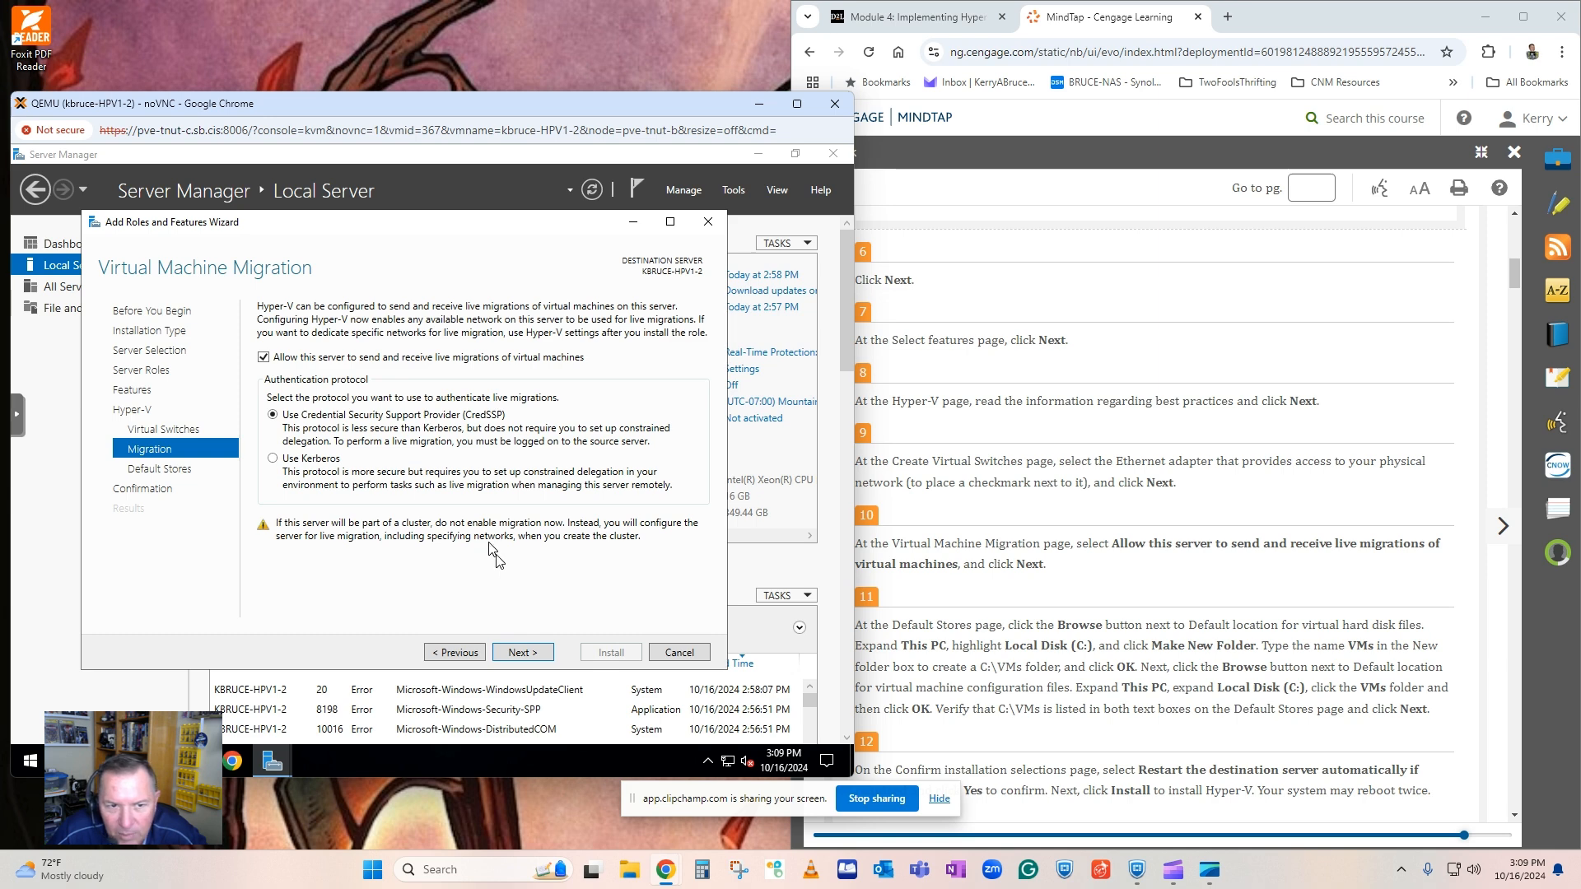
pyautogui.click(509, 654)
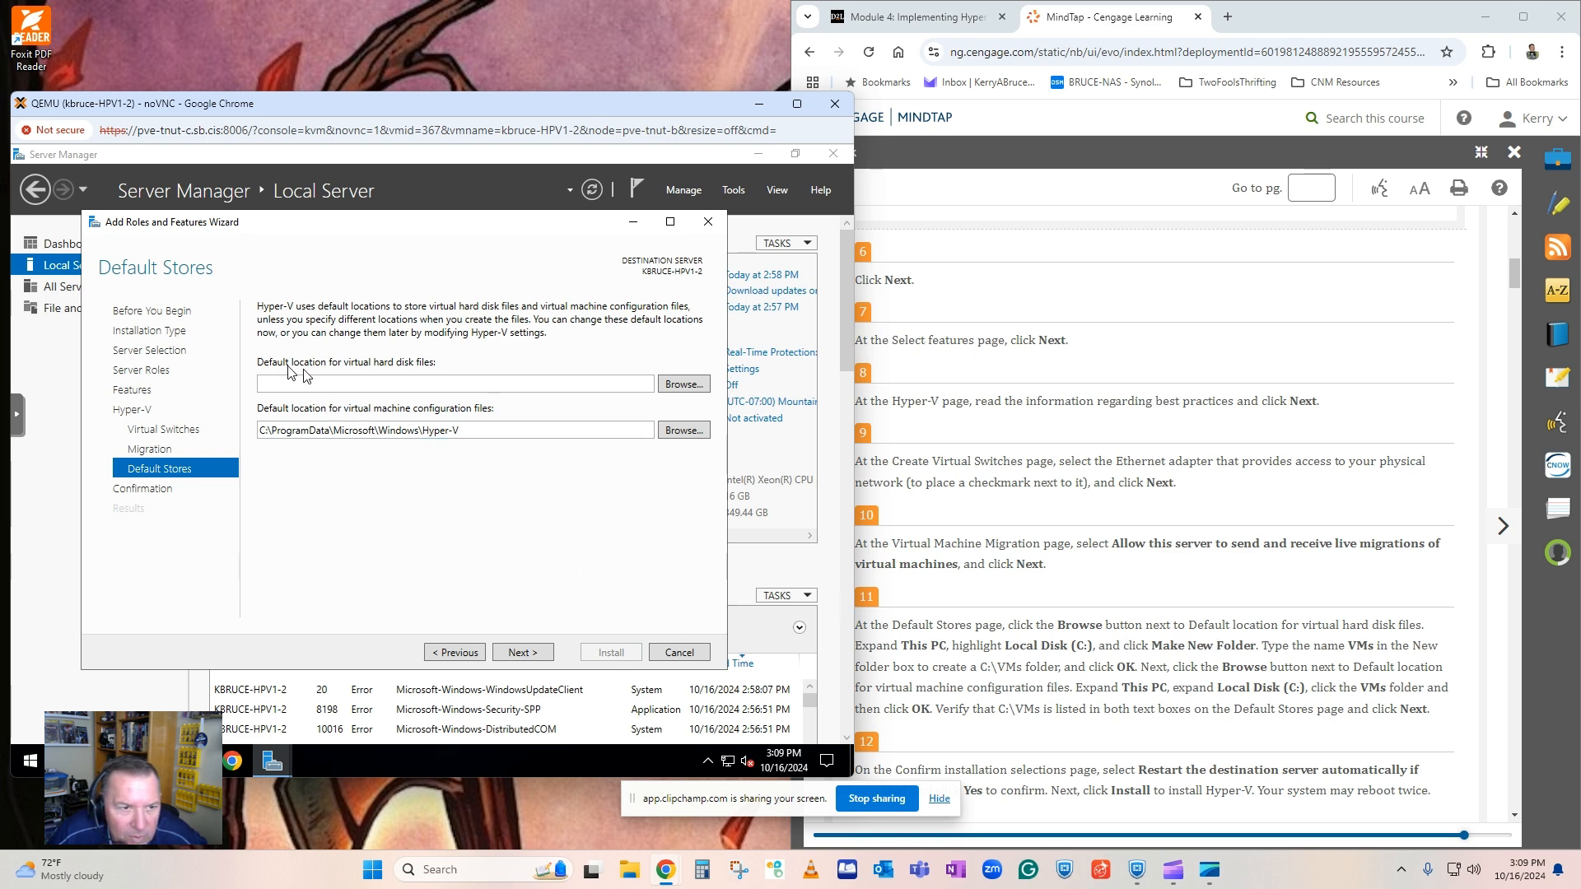
# Create a VMs folder on VirtualMachineDrive (F:) and use it as the default location for virtual hard disk files.
pyautogui.click(666, 386)
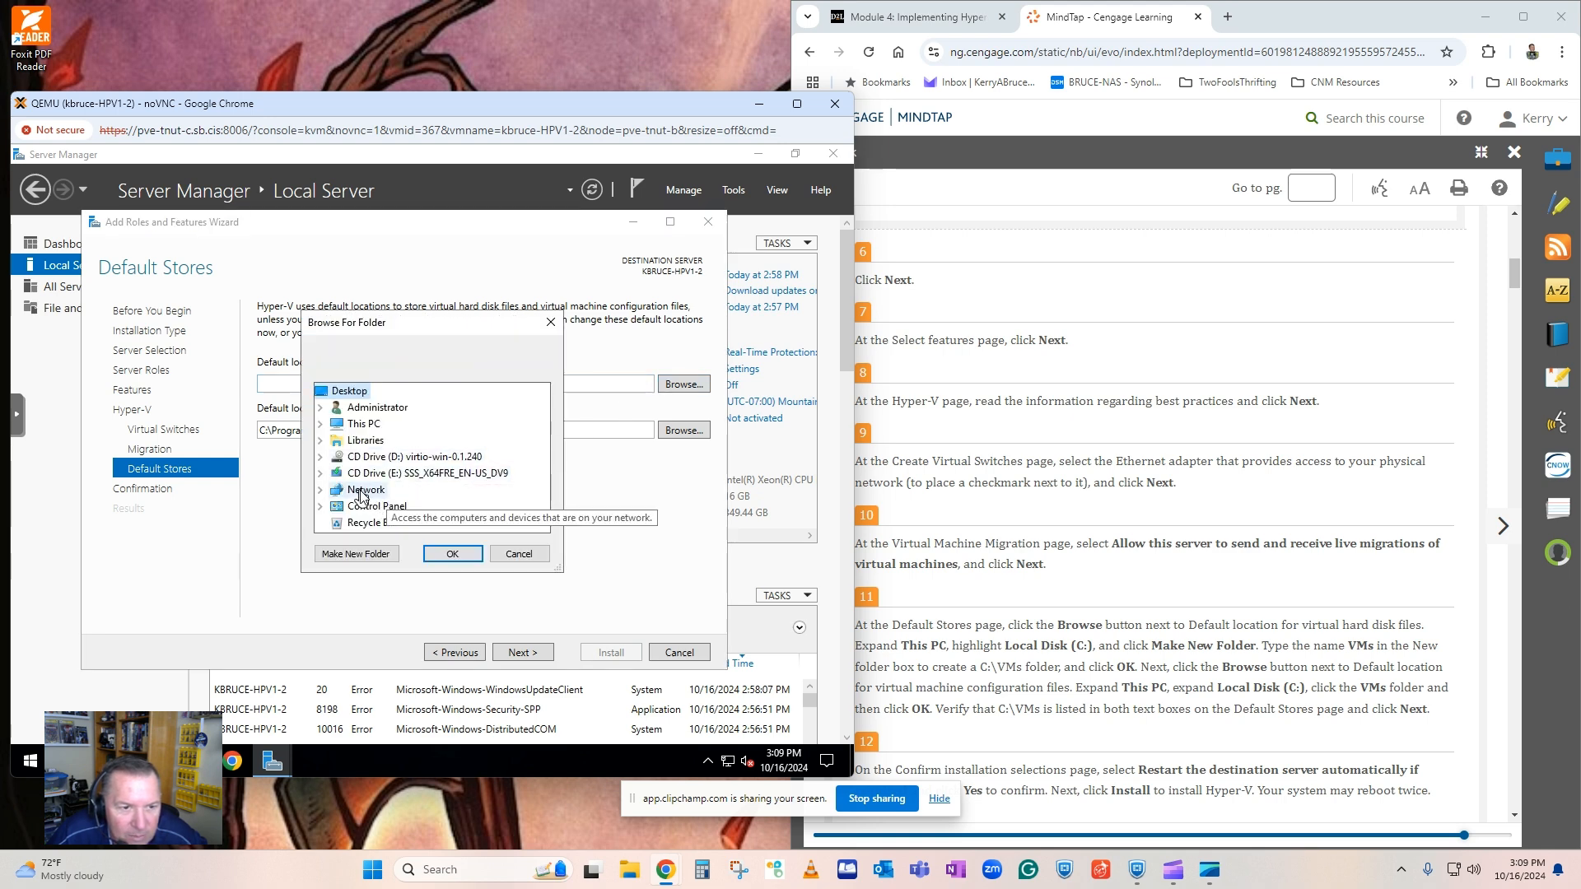
pyautogui.click(334, 425)
pyautogui.click(320, 423)
pyautogui.scroll(-2, 414, 494)
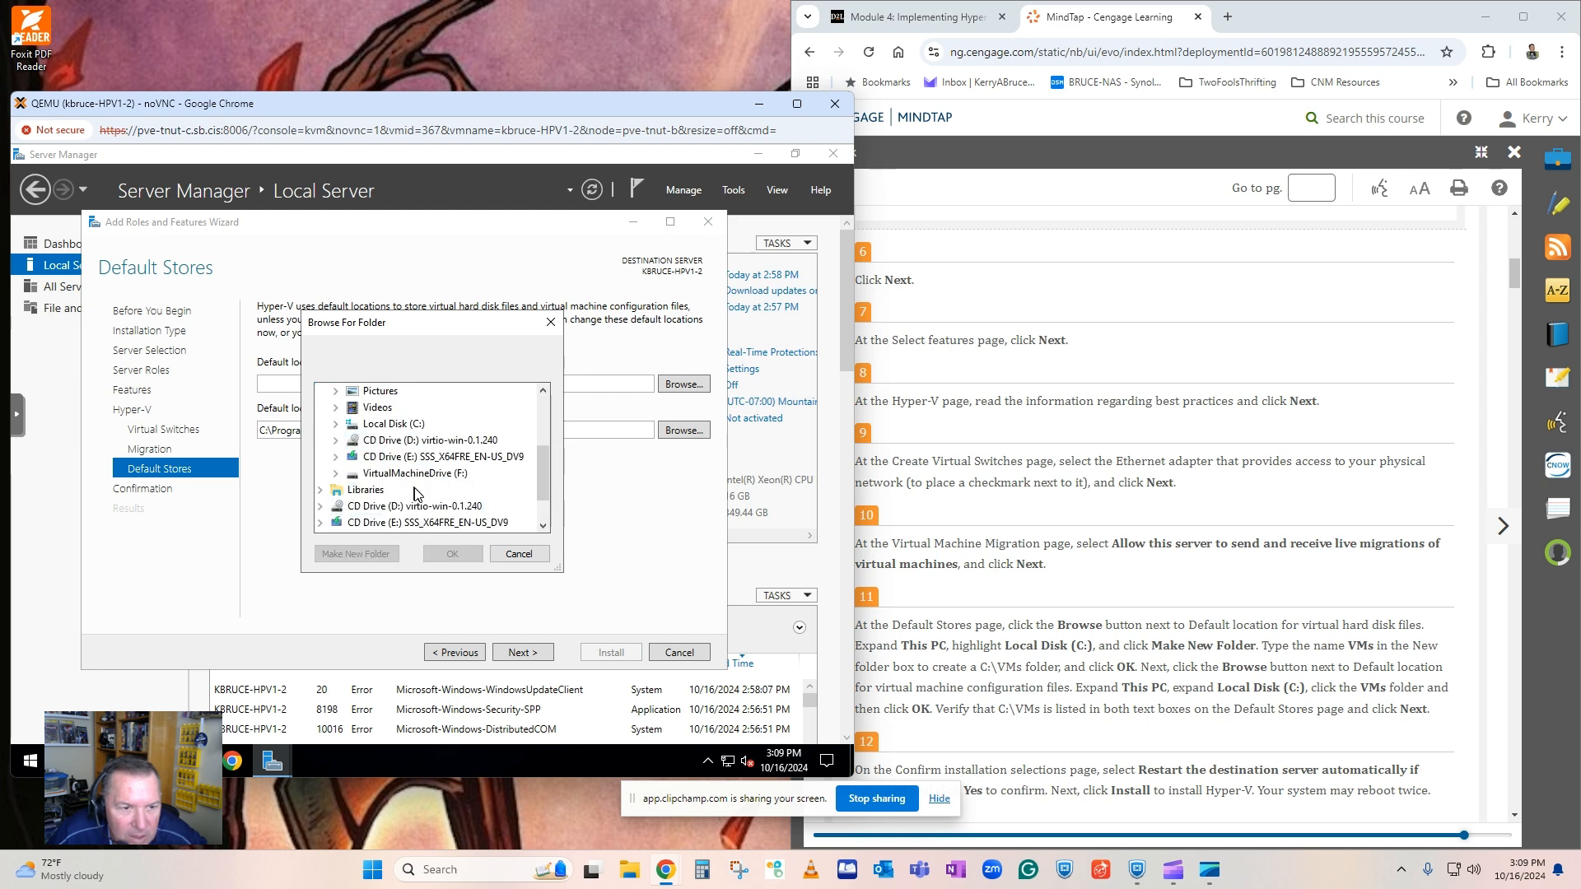
pyautogui.click(401, 476)
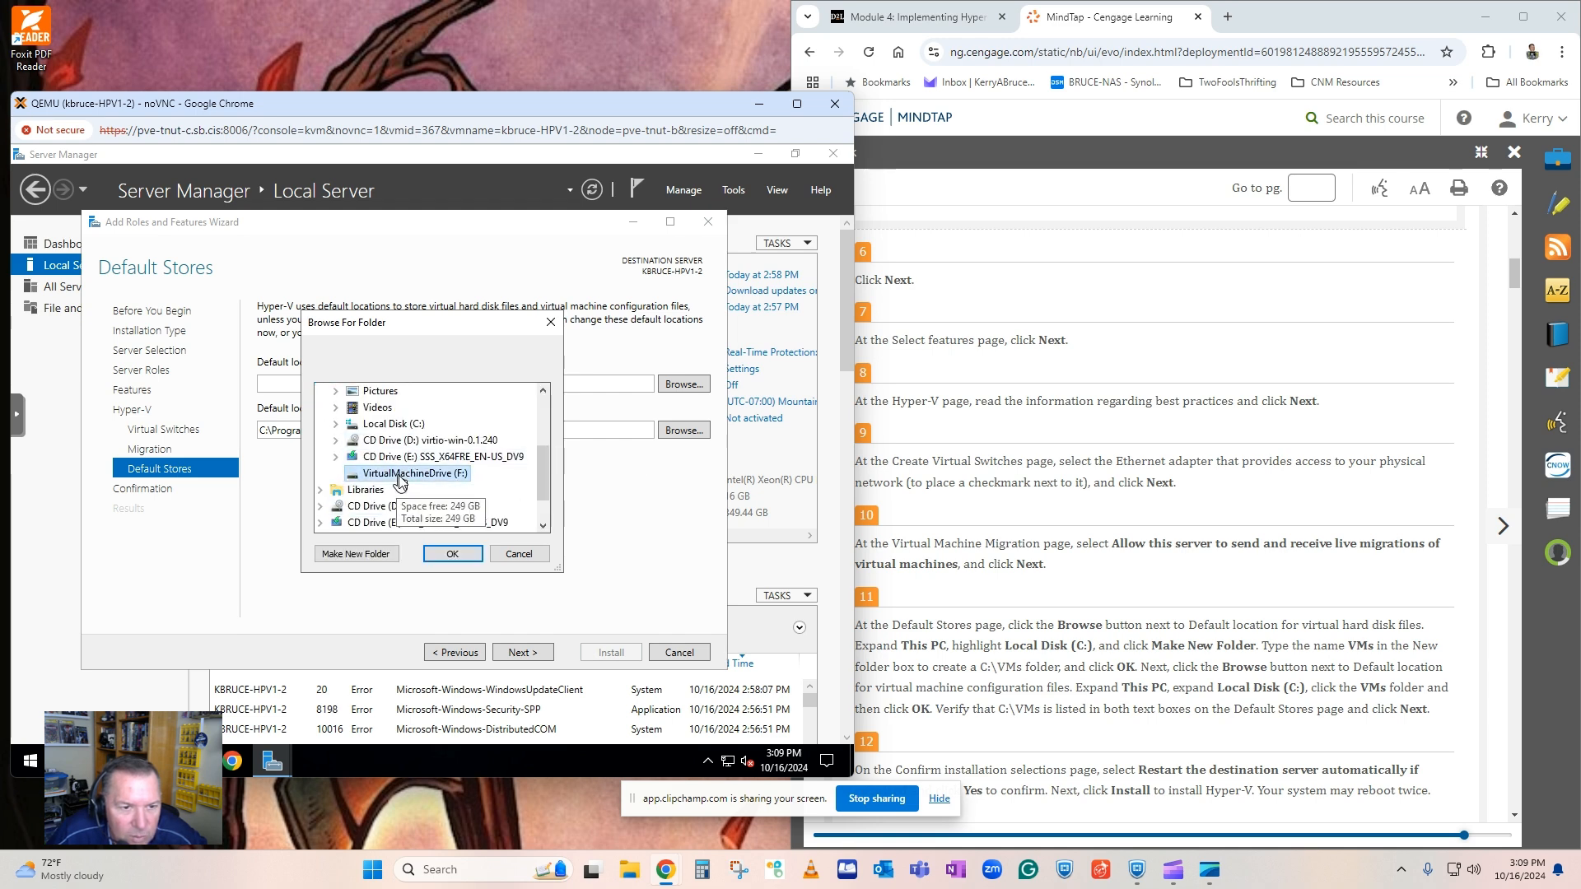
pyautogui.click(354, 557)
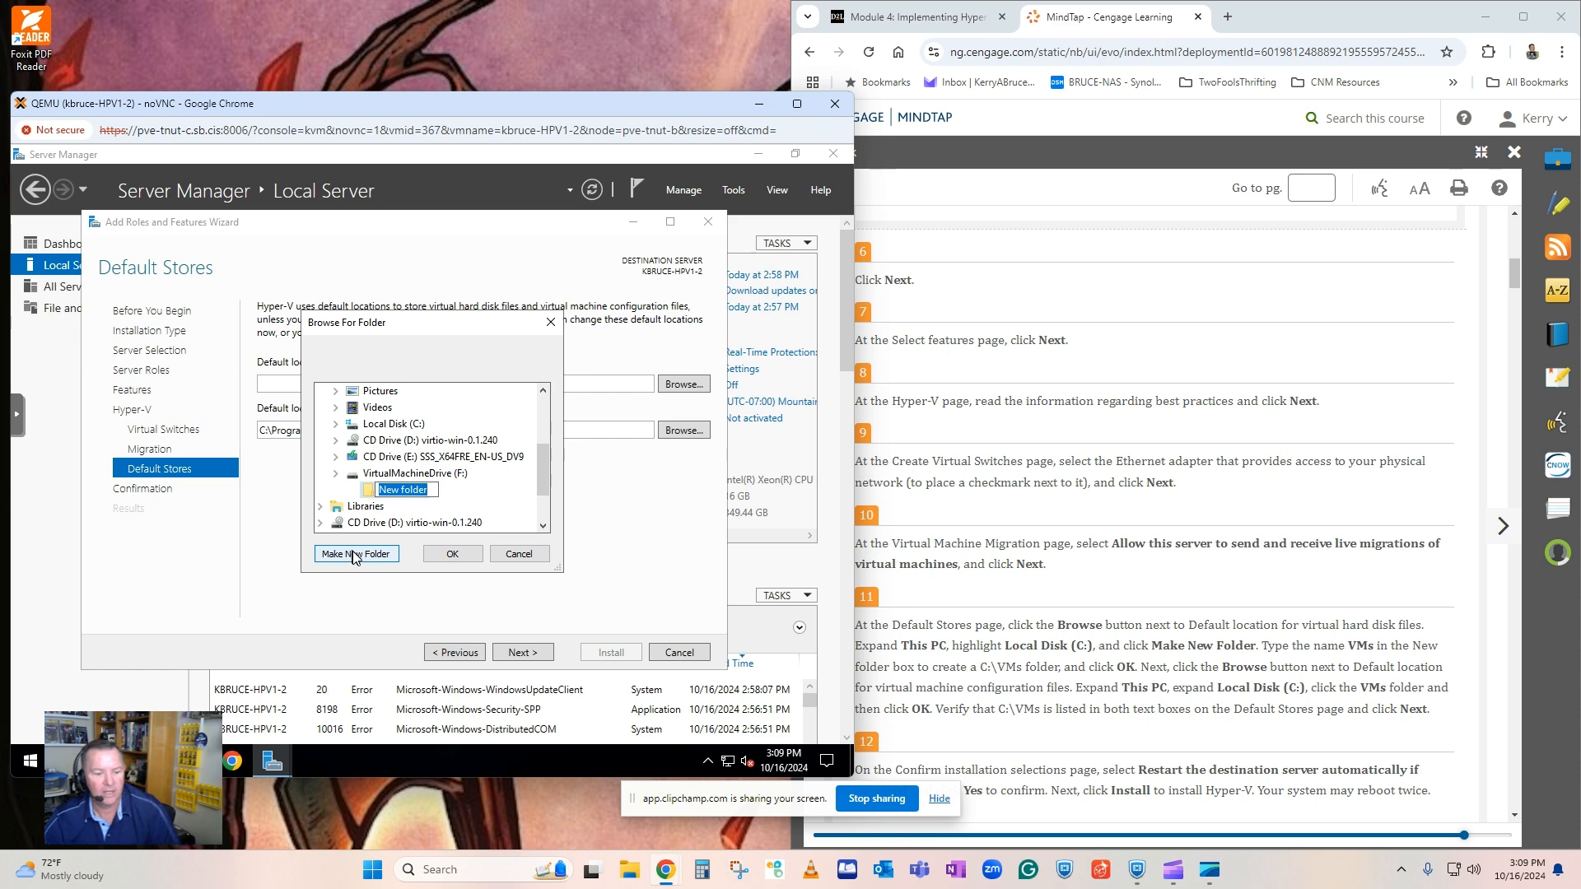
pyautogui.write('VMs')
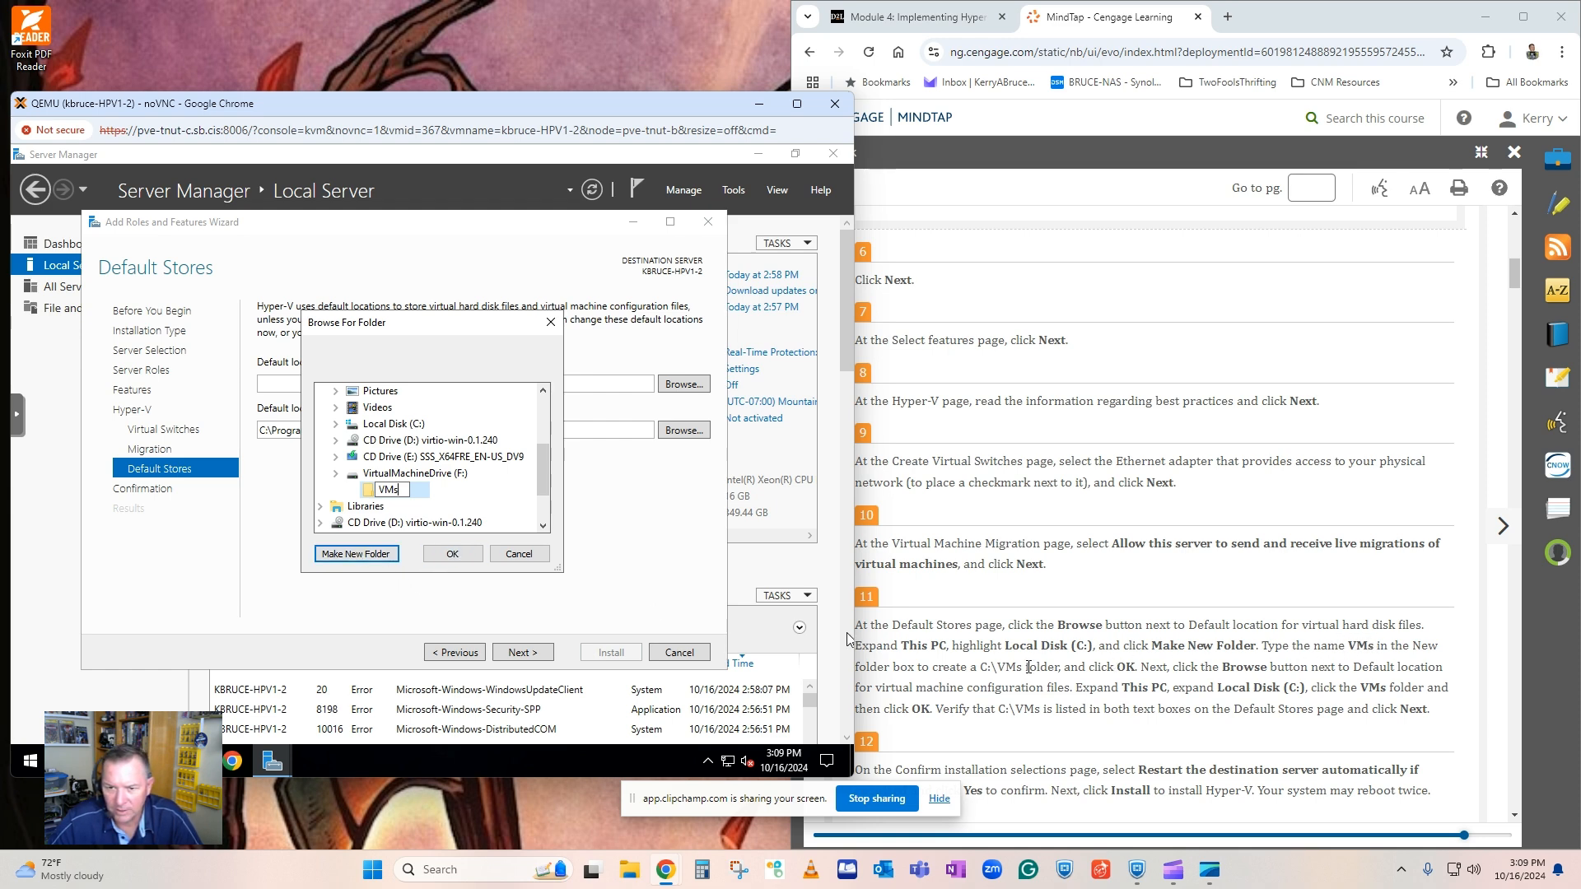
pyautogui.click(452, 553)
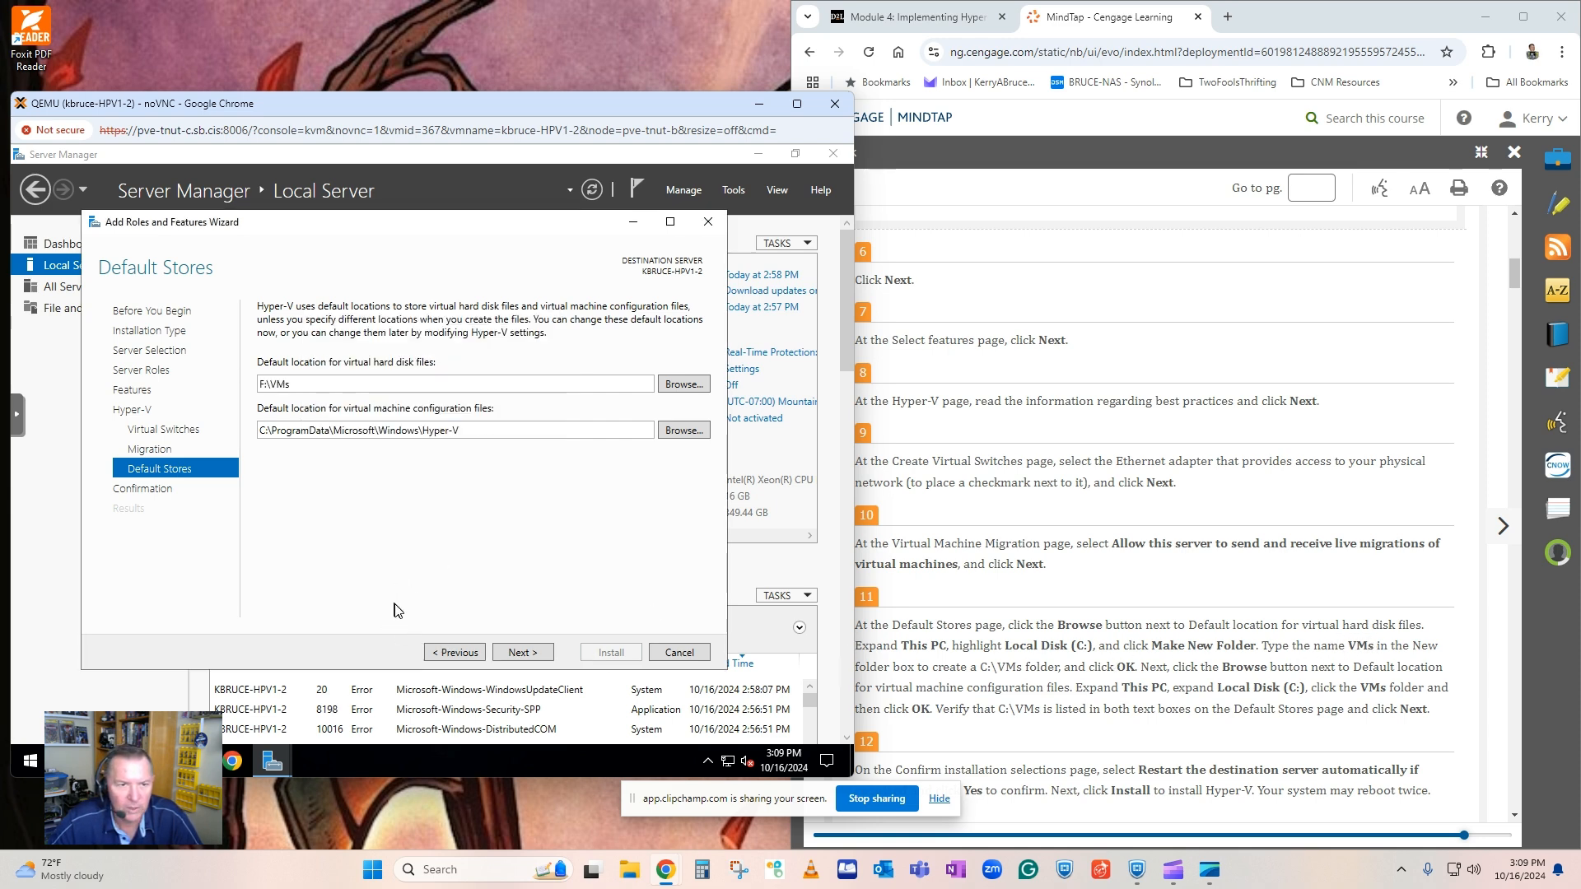
# Set the default location for virtual machine configuration files to F:\Hyper-V and continue to the confirmation page.
pyautogui.doubleClick(419, 435)
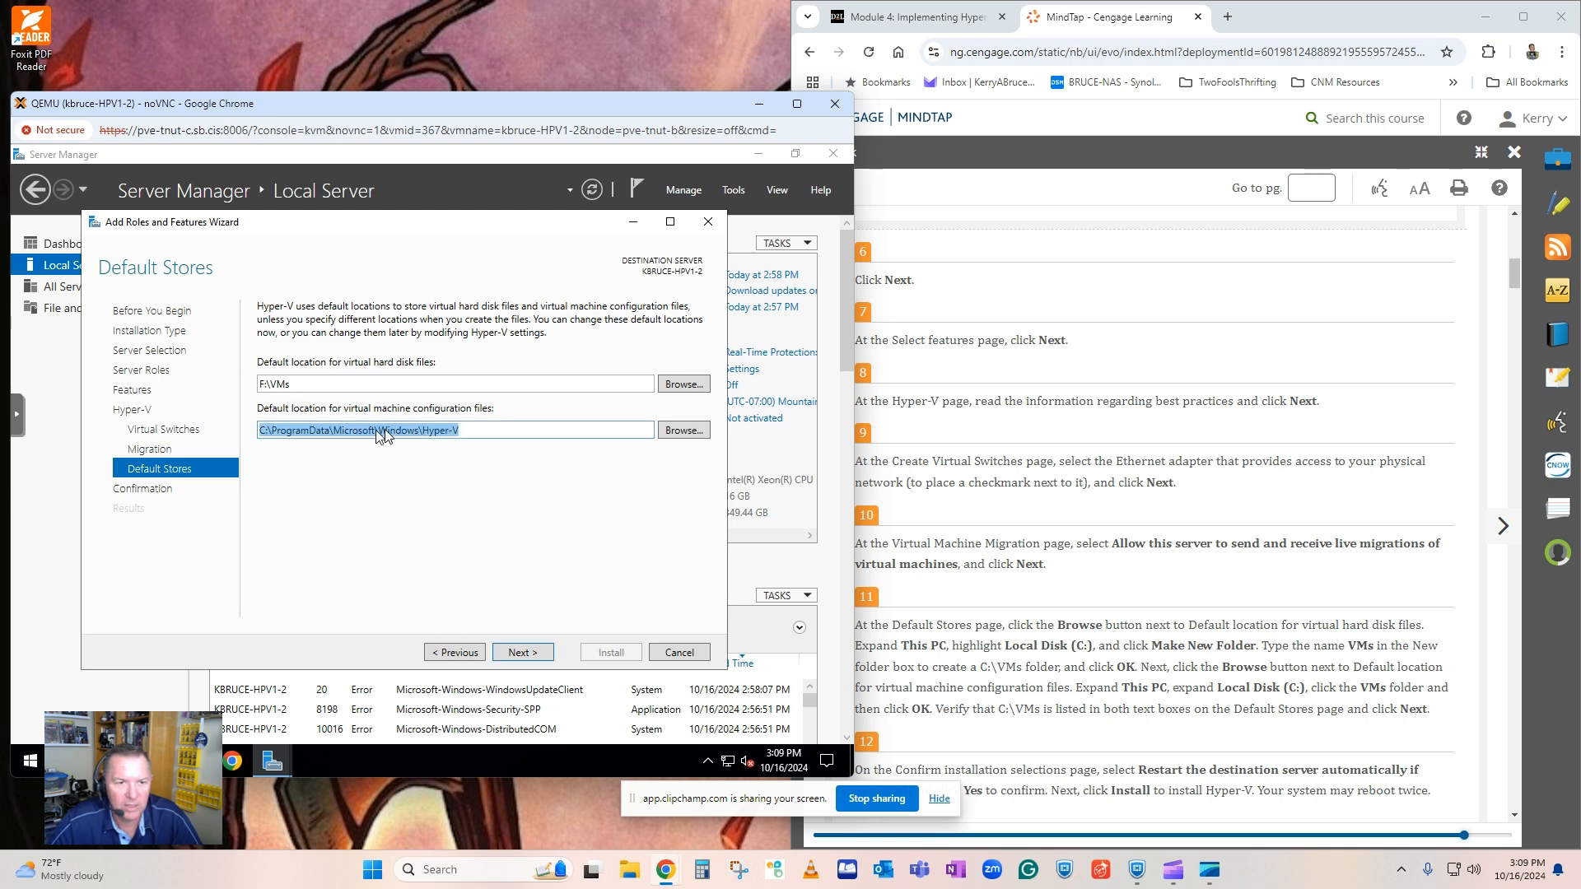
pyautogui.click(419, 440)
pyautogui.moveTo(420, 436); pyautogui.dragTo(249, 440)
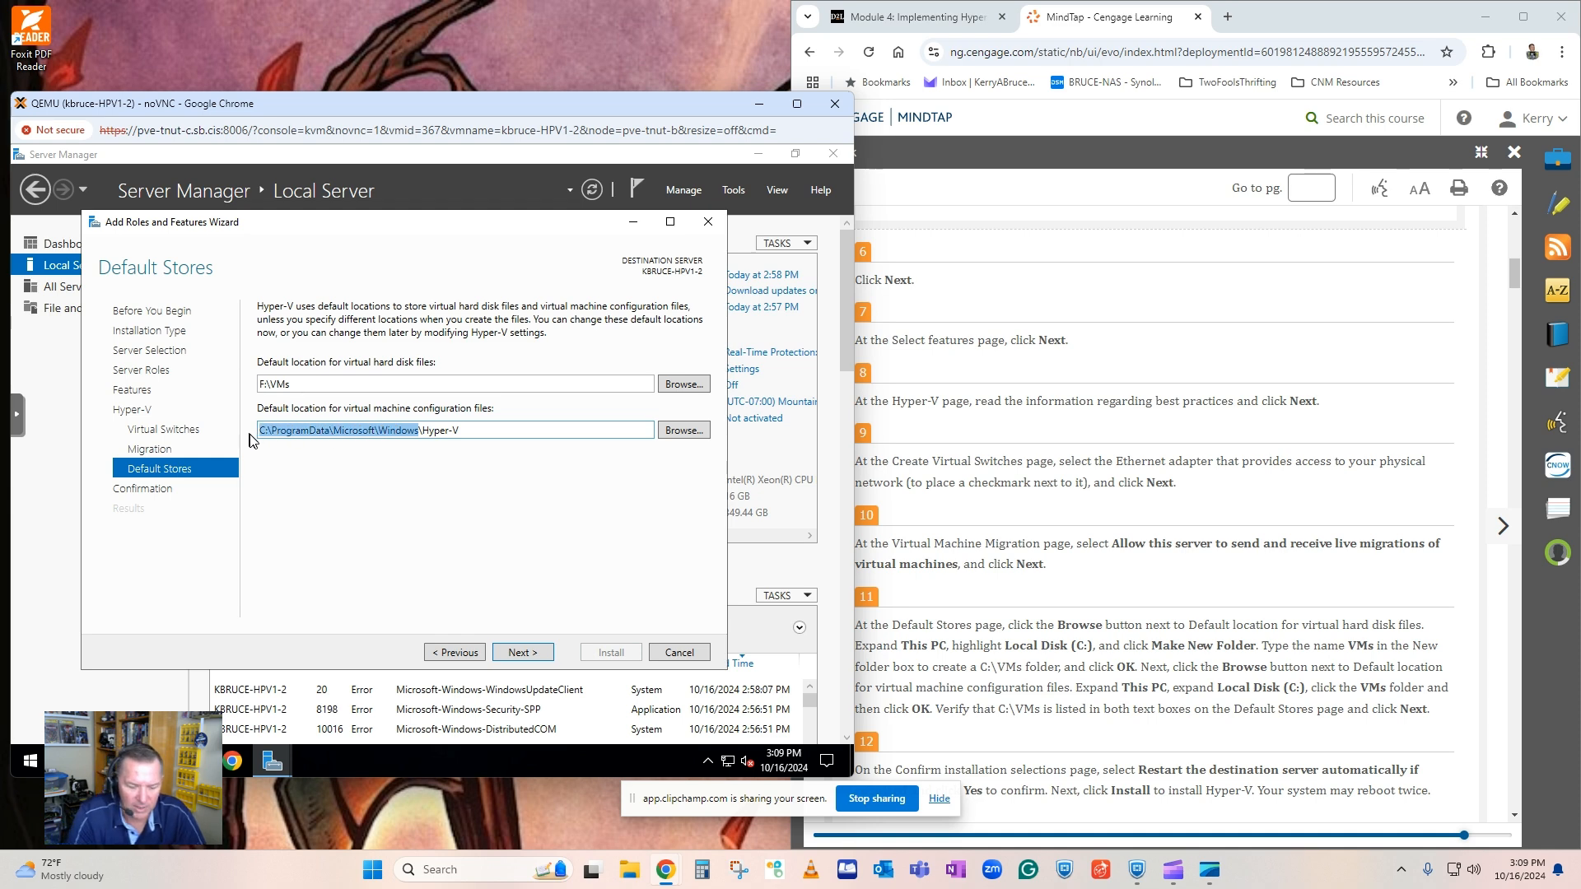
pyautogui.write('F:')
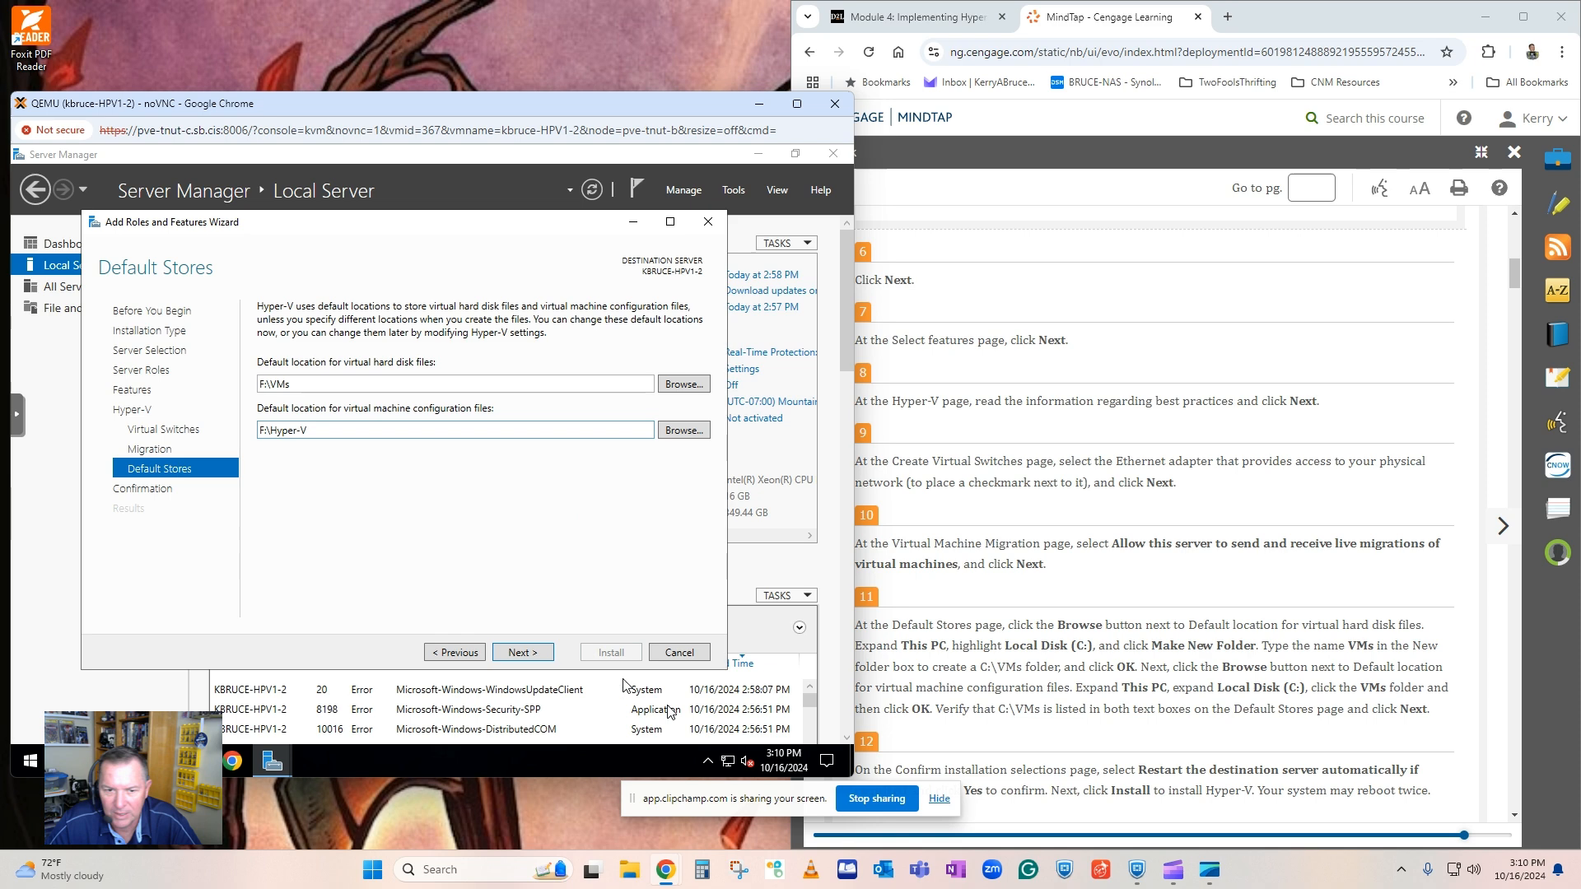
pyautogui.click(522, 652)
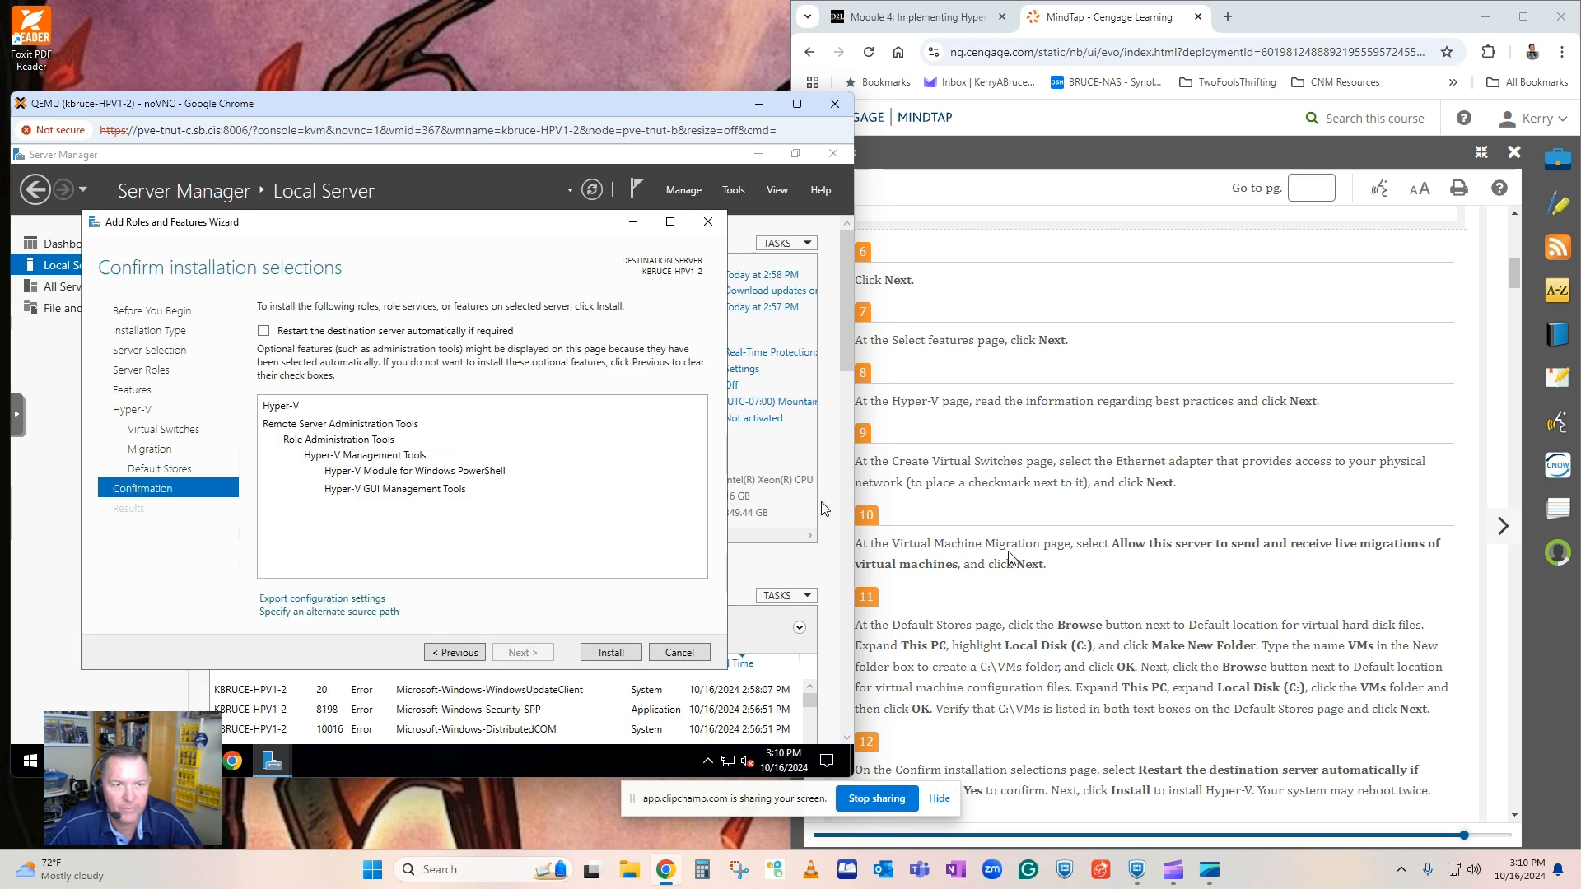
# Allow the destination server to restart automatically if required and install Hyper-V.
pyautogui.scroll(-1, 1073, 699)
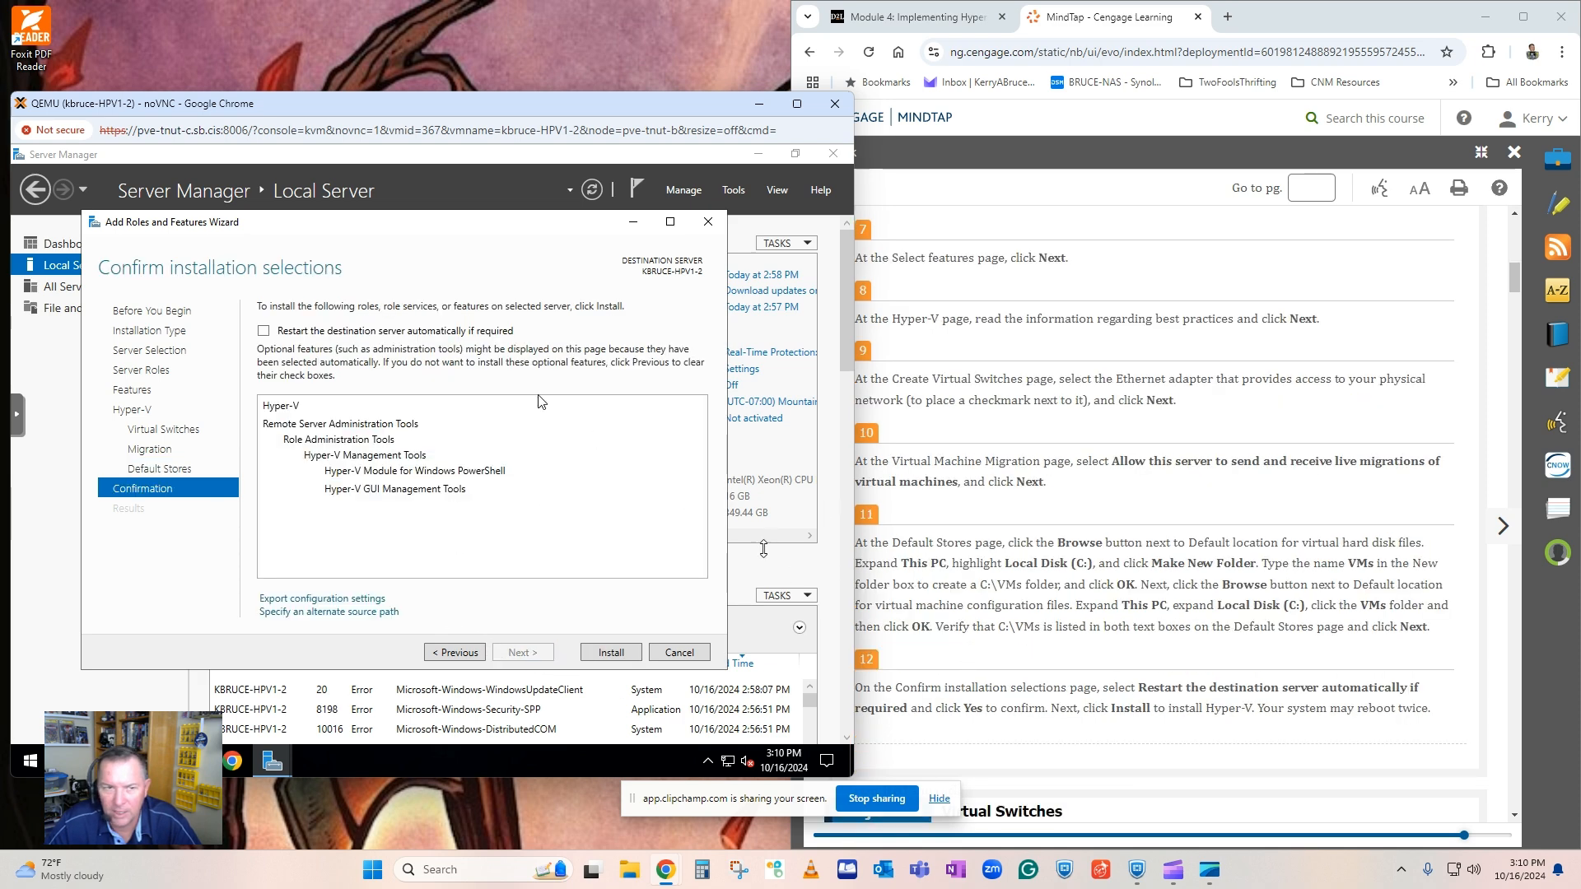
pyautogui.click(263, 331)
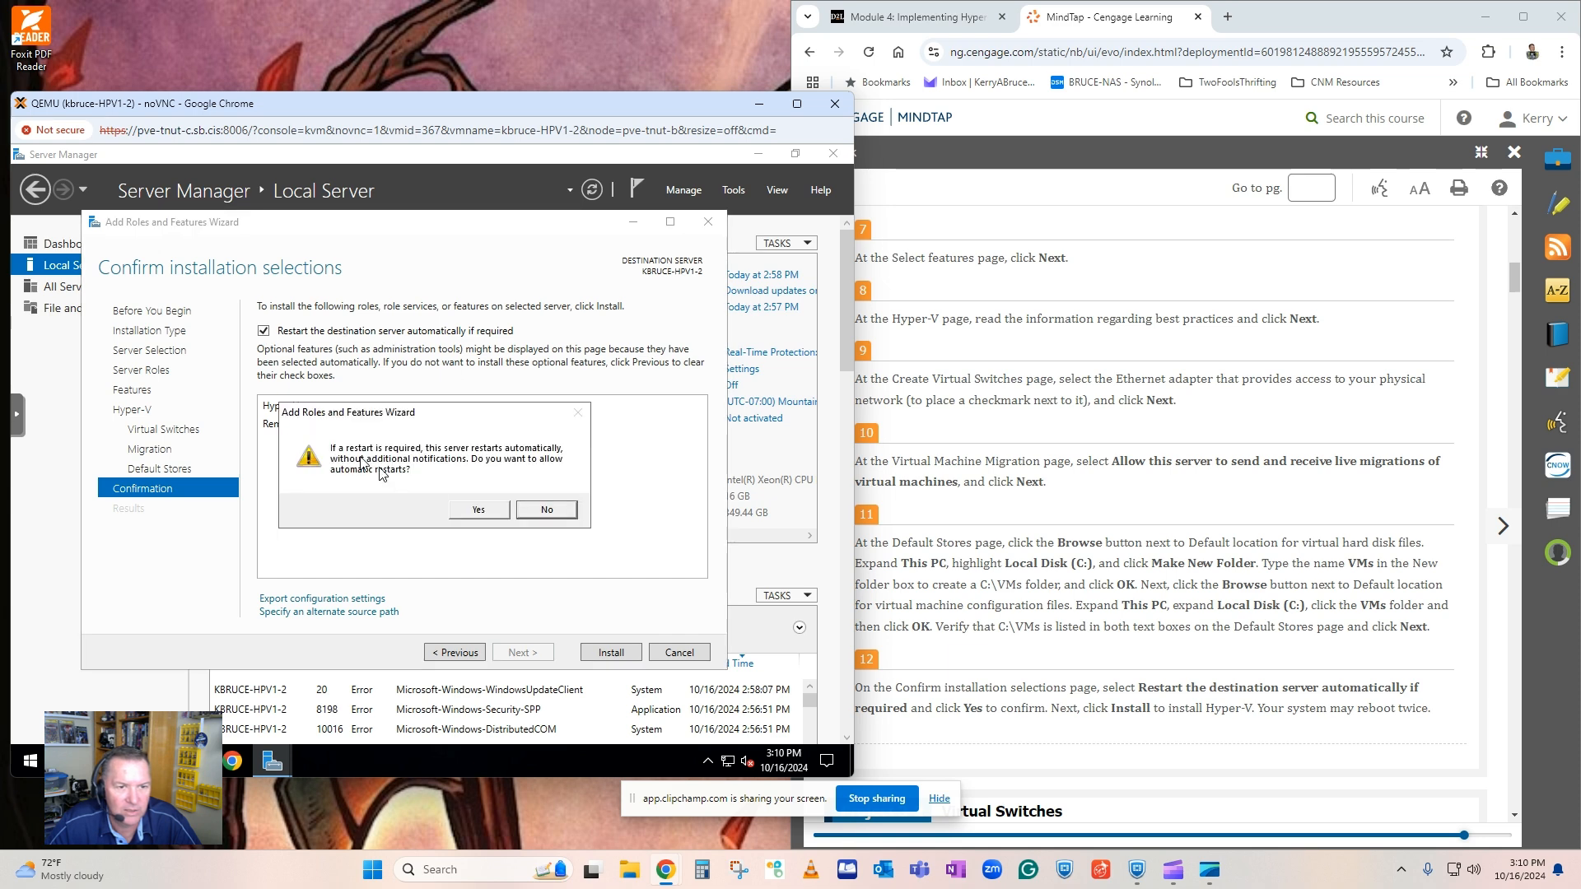
pyautogui.click(463, 509)
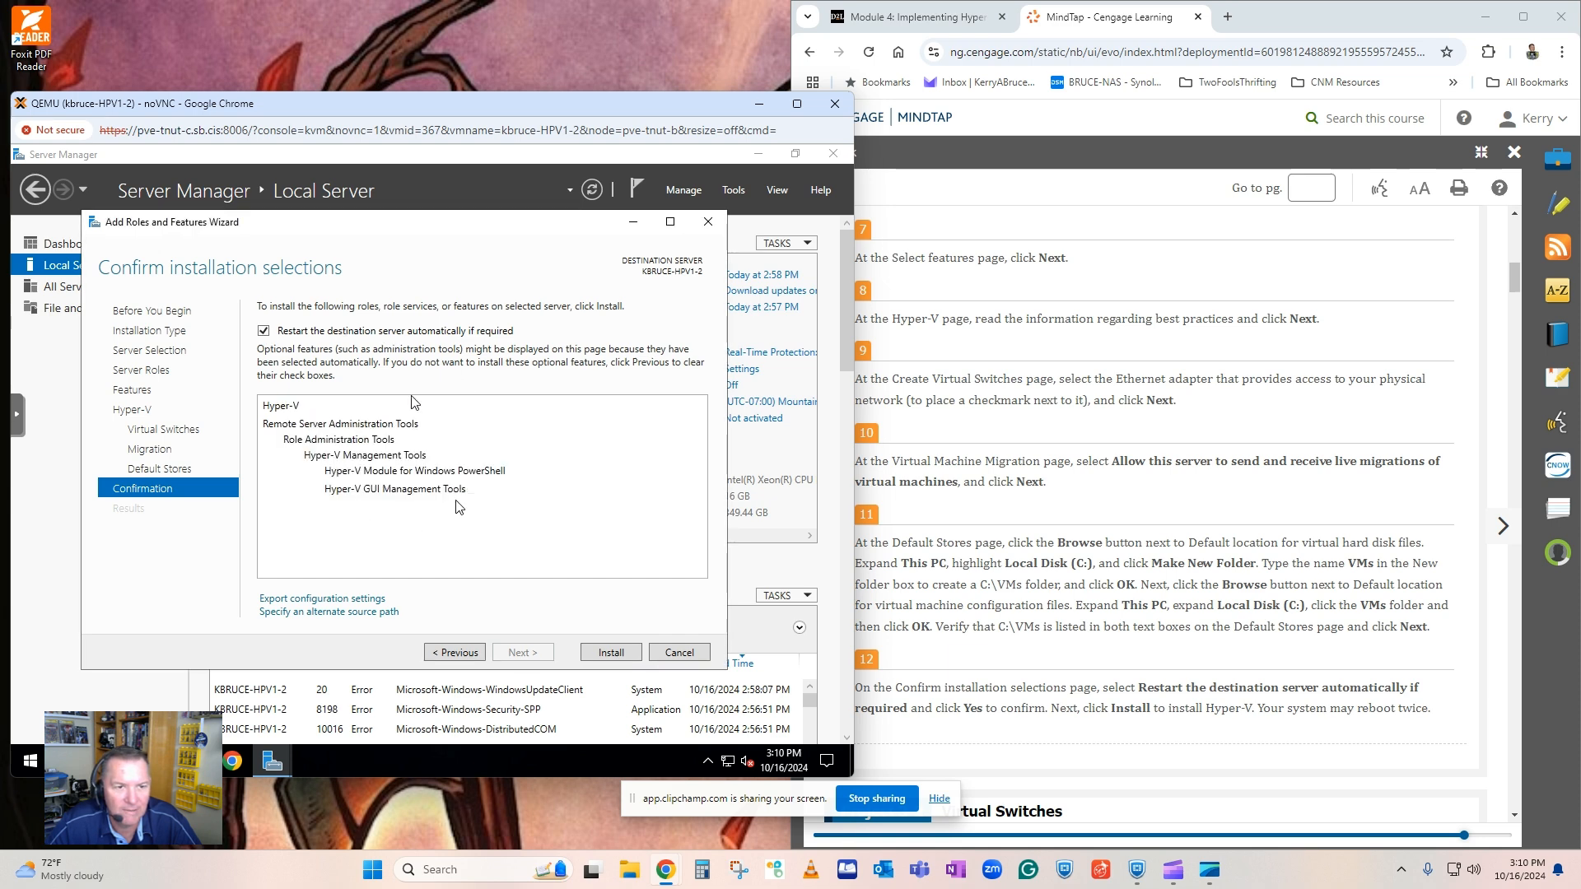
pyautogui.click(611, 652)
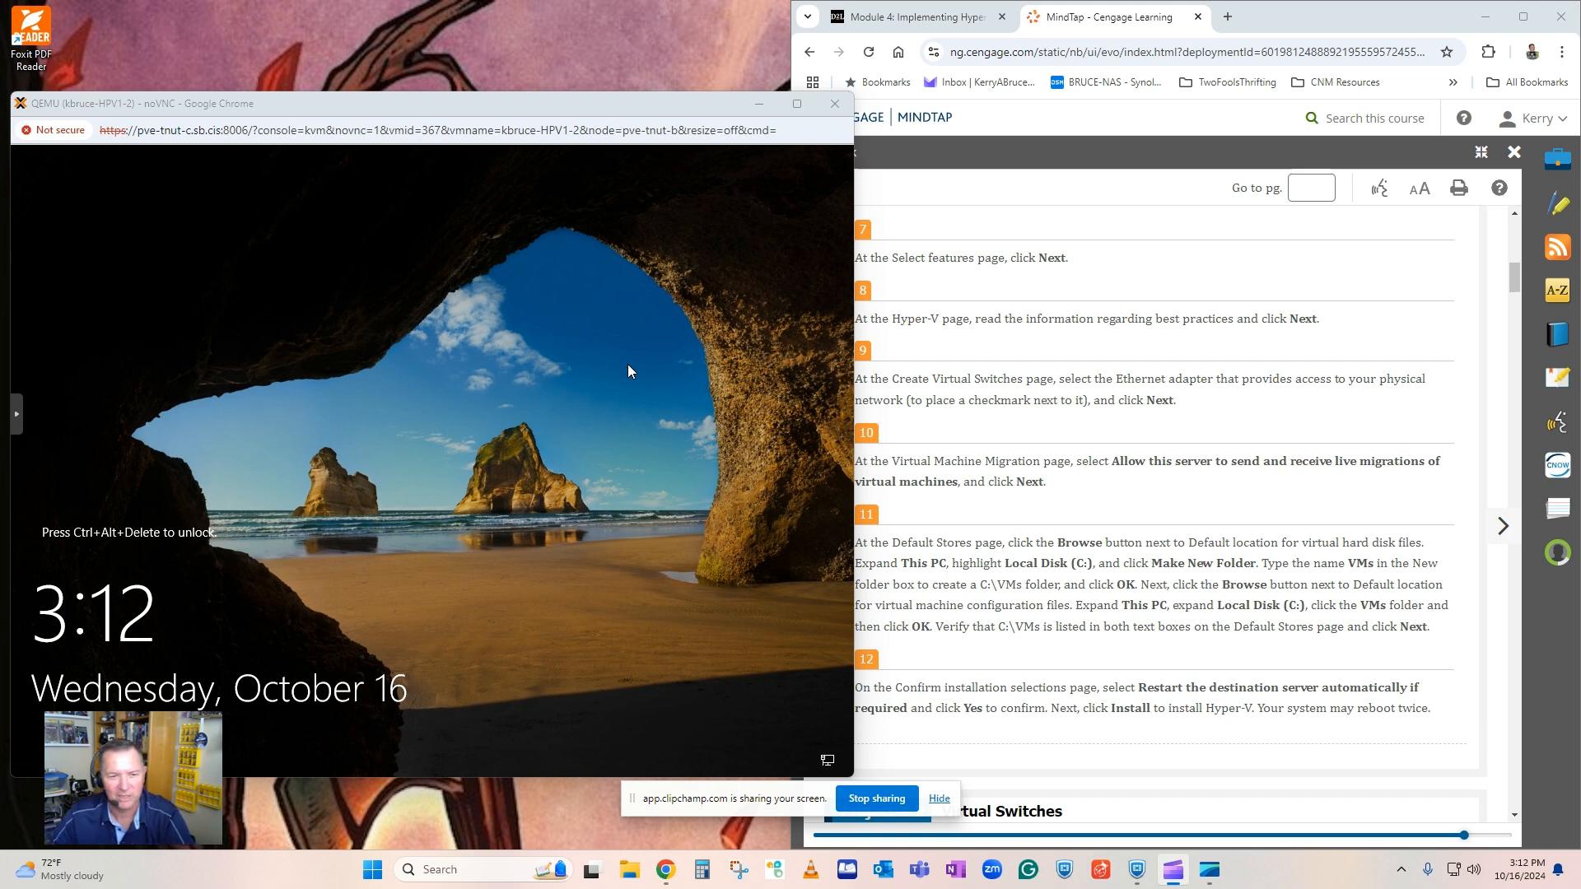
# Send the Ctrl+Alt+Delete unlock command to the restarted server through noVNC to bring up the Administrator sign-in.
pyautogui.click(17, 414)
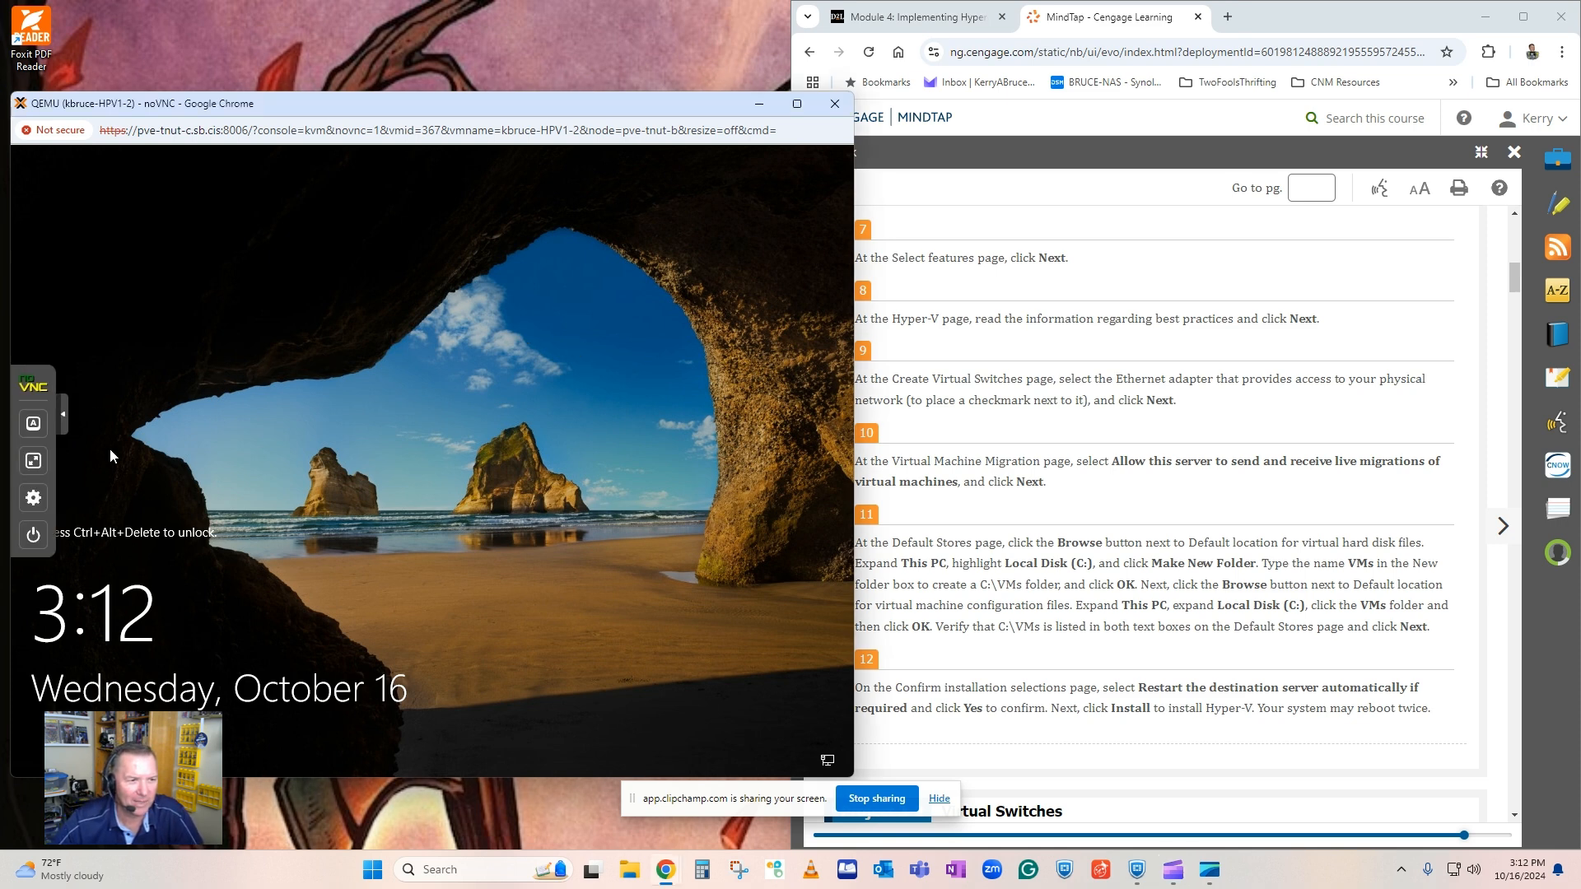
pyautogui.click(33, 423)
pyautogui.click(95, 554)
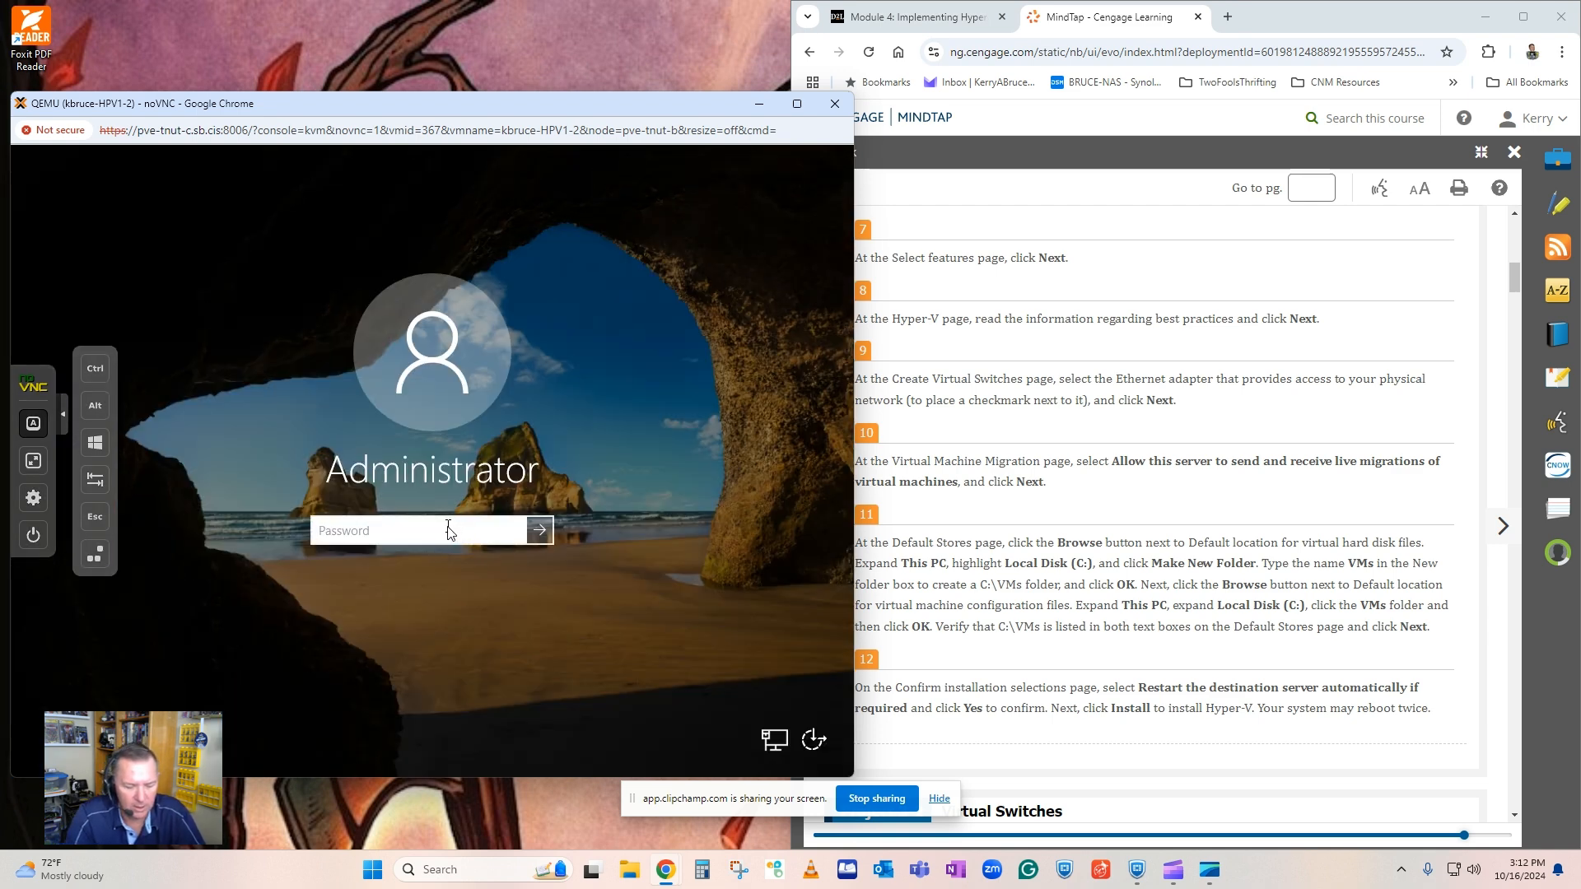
# Sign in to the restarted server with the Administrator account password and collapse the noVNC control bar.
pyautogui.write('S********')
pyautogui.press('Return')
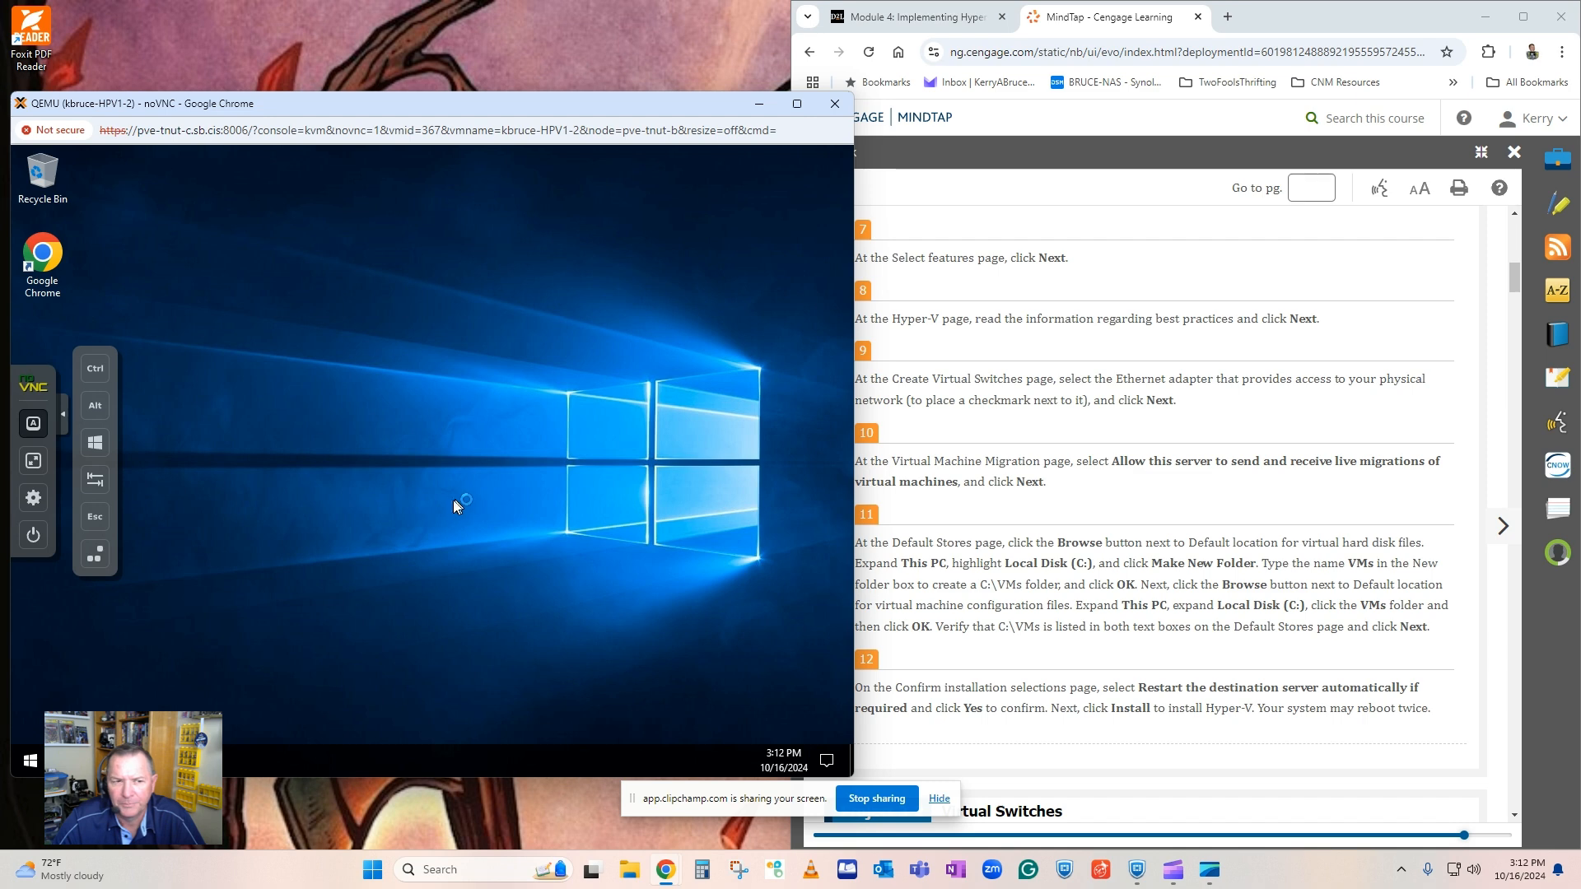
pyautogui.click(64, 414)
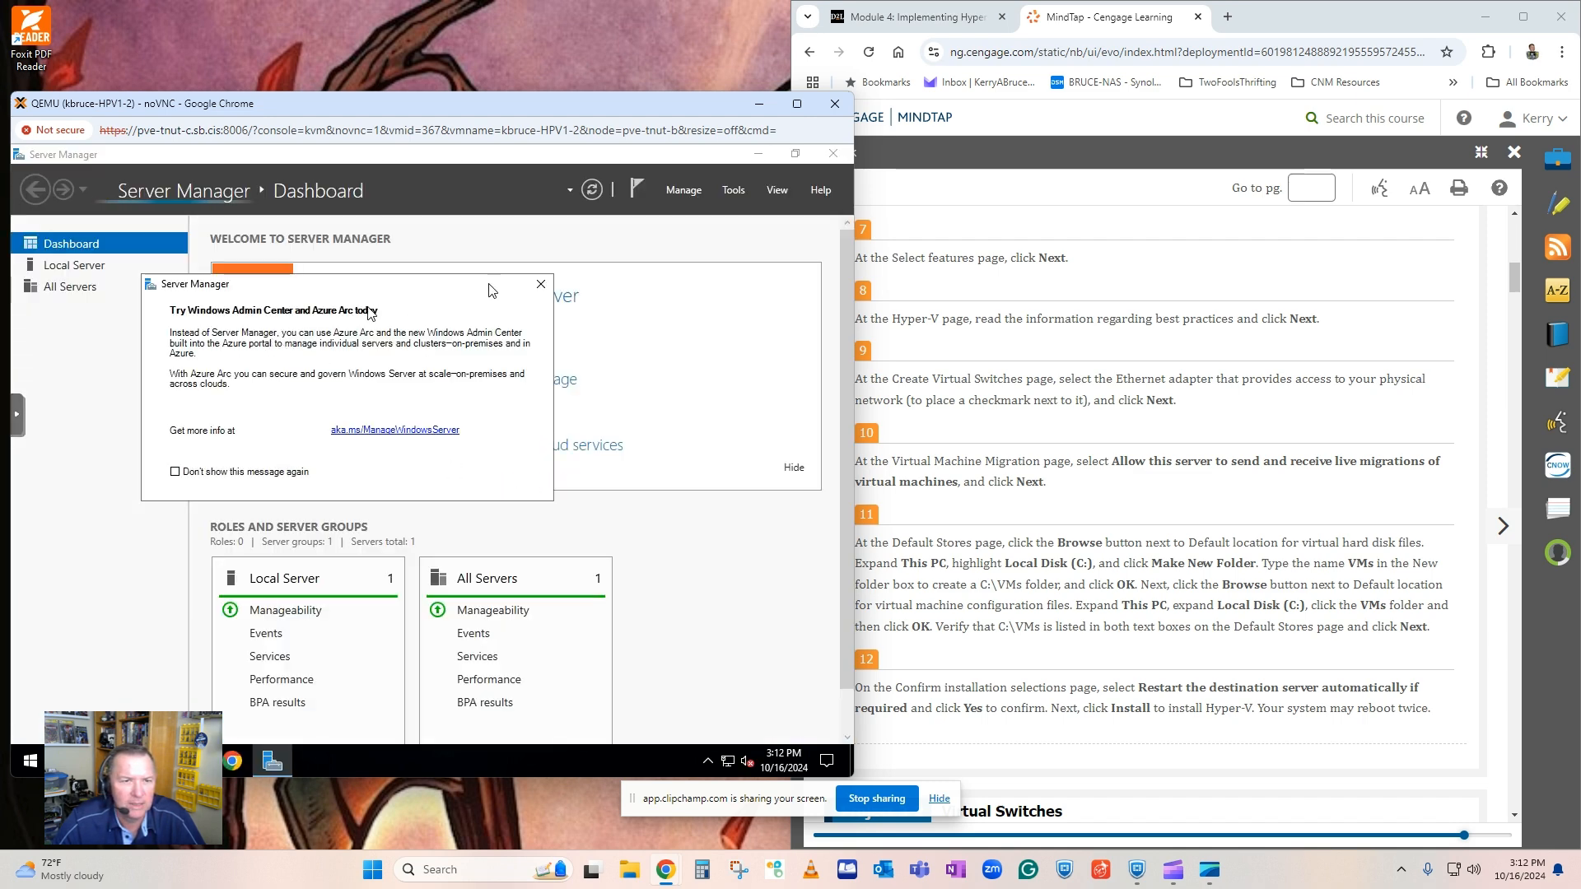
# Dismiss the Windows Admin Center and Azure Arc message and close the Add Roles and Features Wizard's installation results.
pyautogui.click(541, 284)
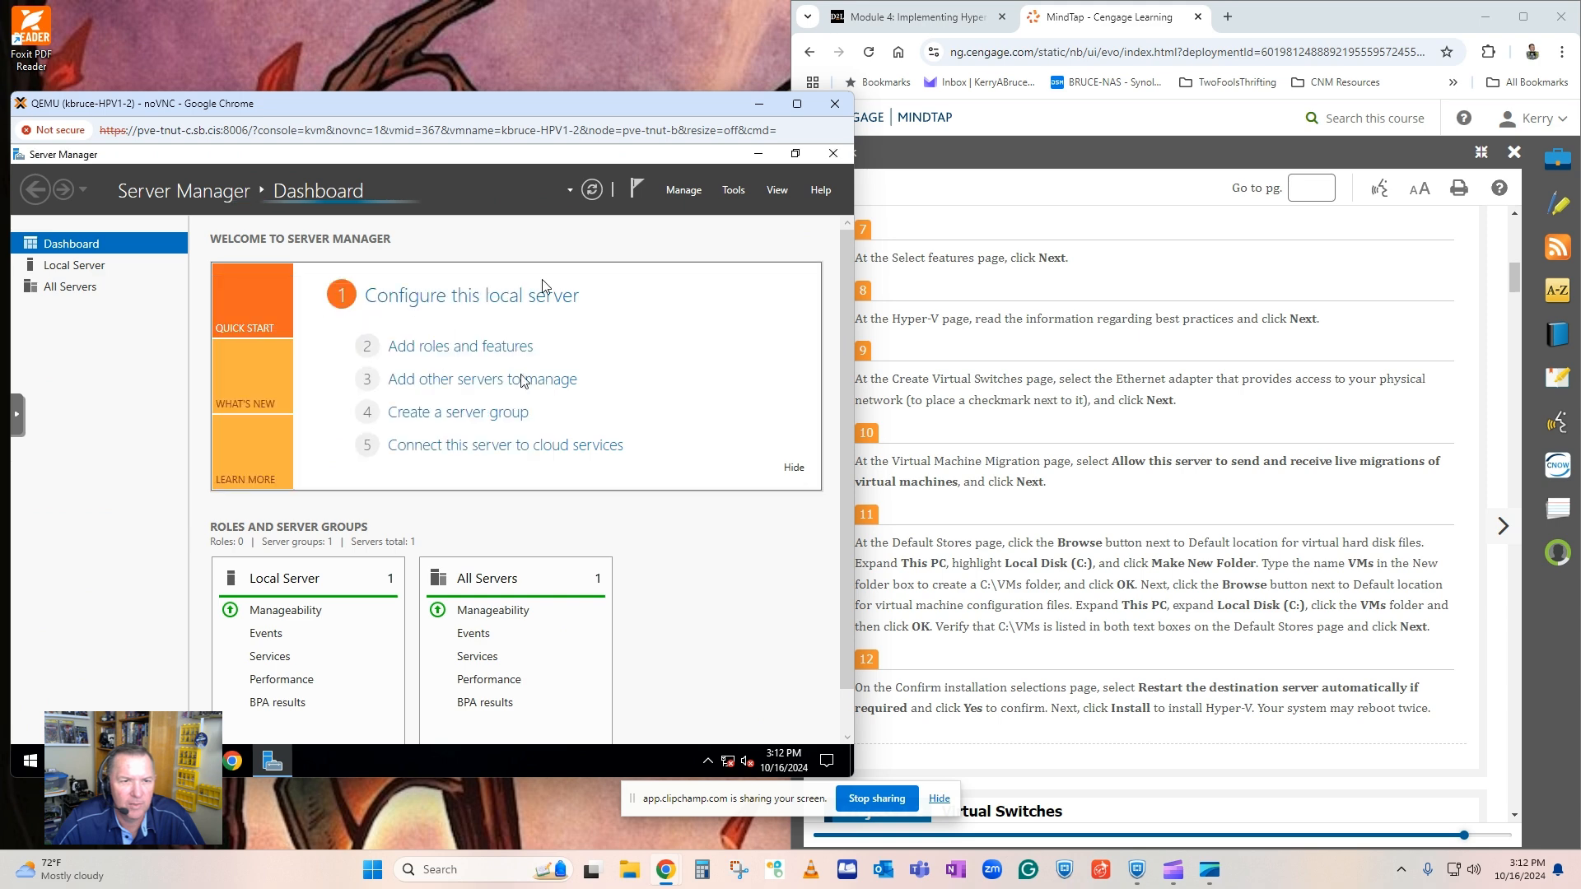
pyautogui.click(732, 194)
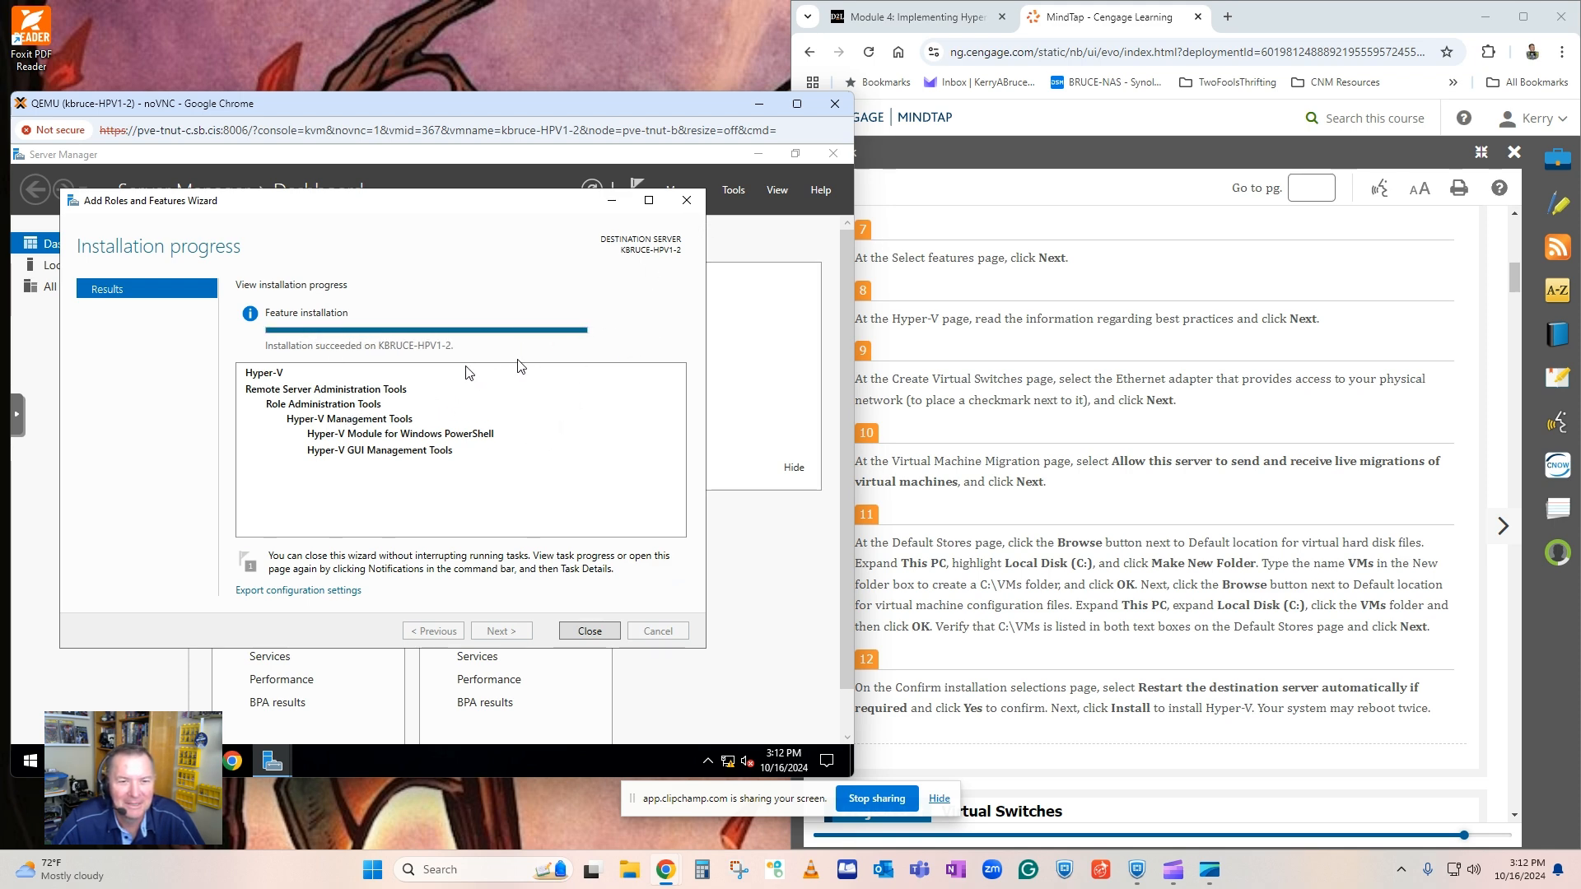
pyautogui.click(590, 631)
# Check the available administrative tools in Server Manager and clear the feature installation notification.
pyautogui.click(733, 190)
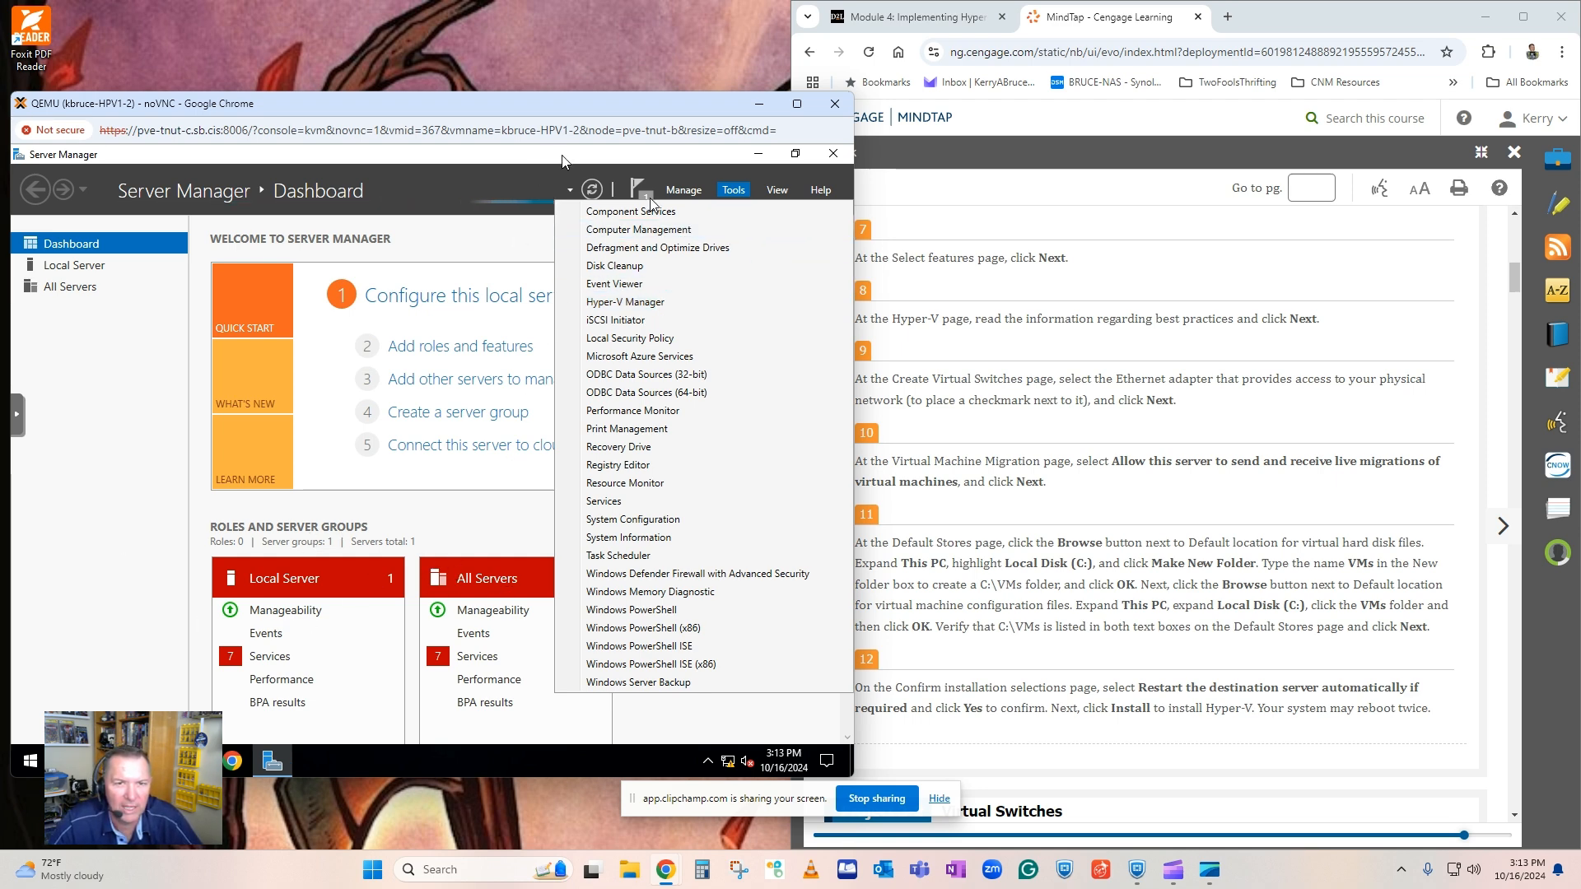
pyautogui.click(493, 239)
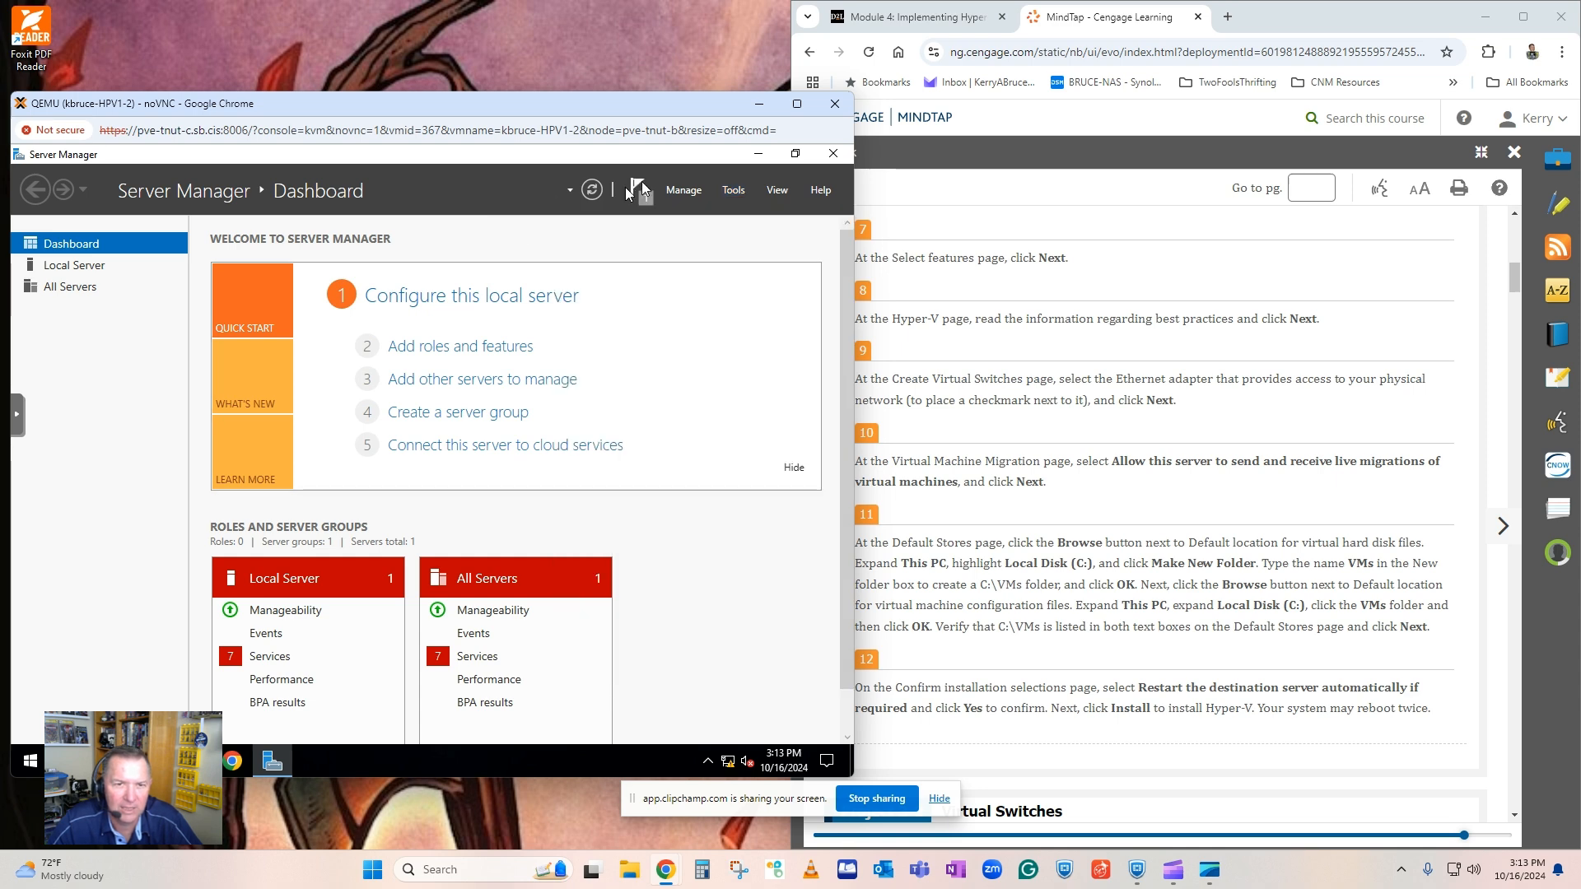
pyautogui.click(640, 195)
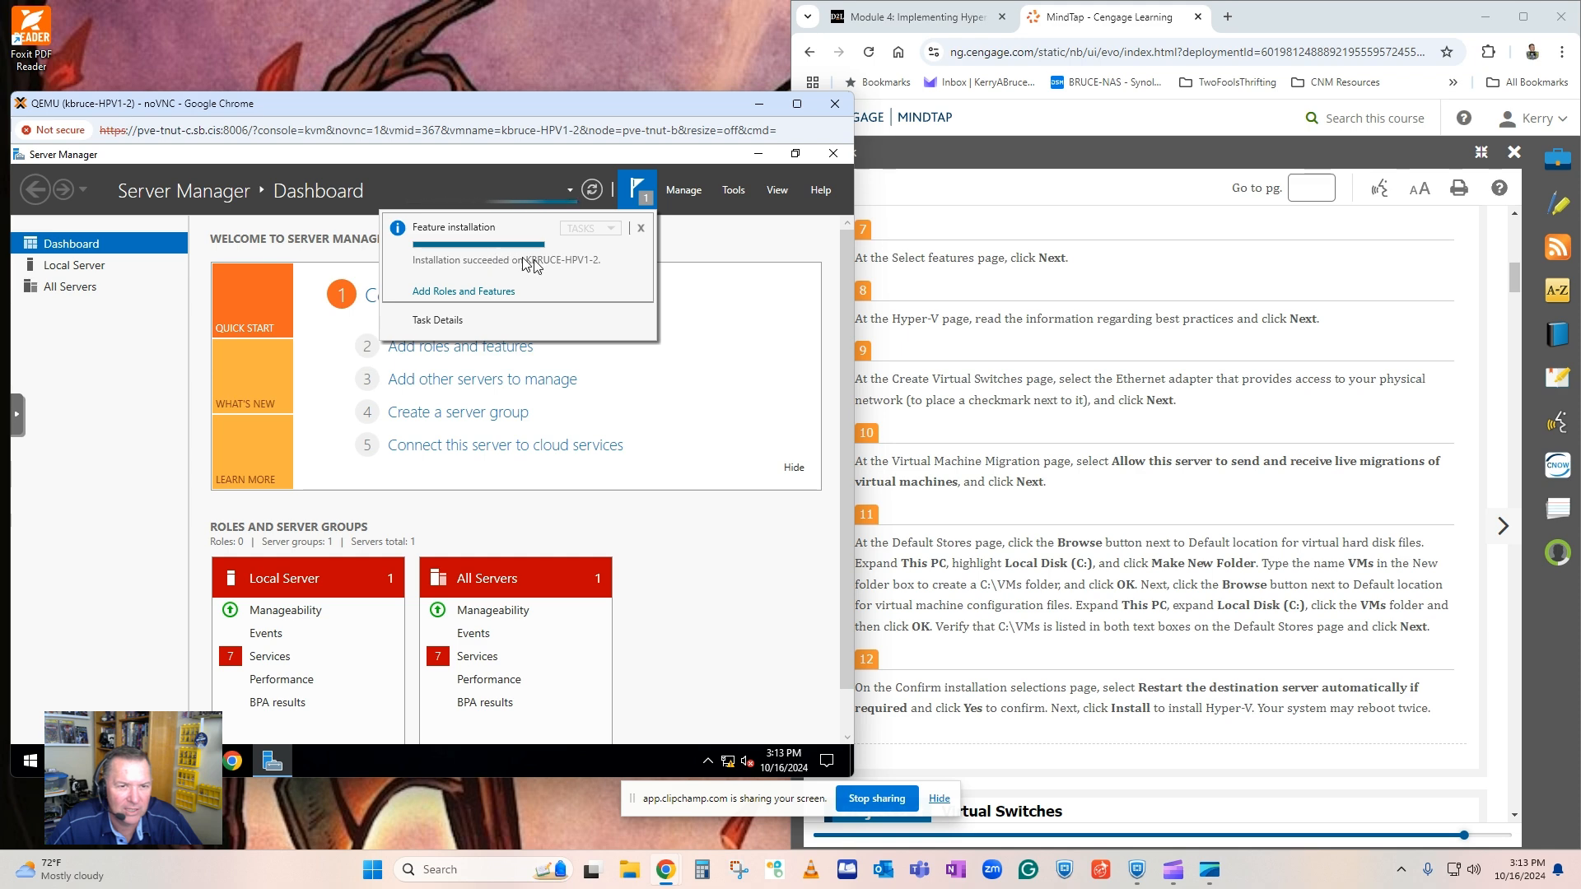
pyautogui.click(641, 228)
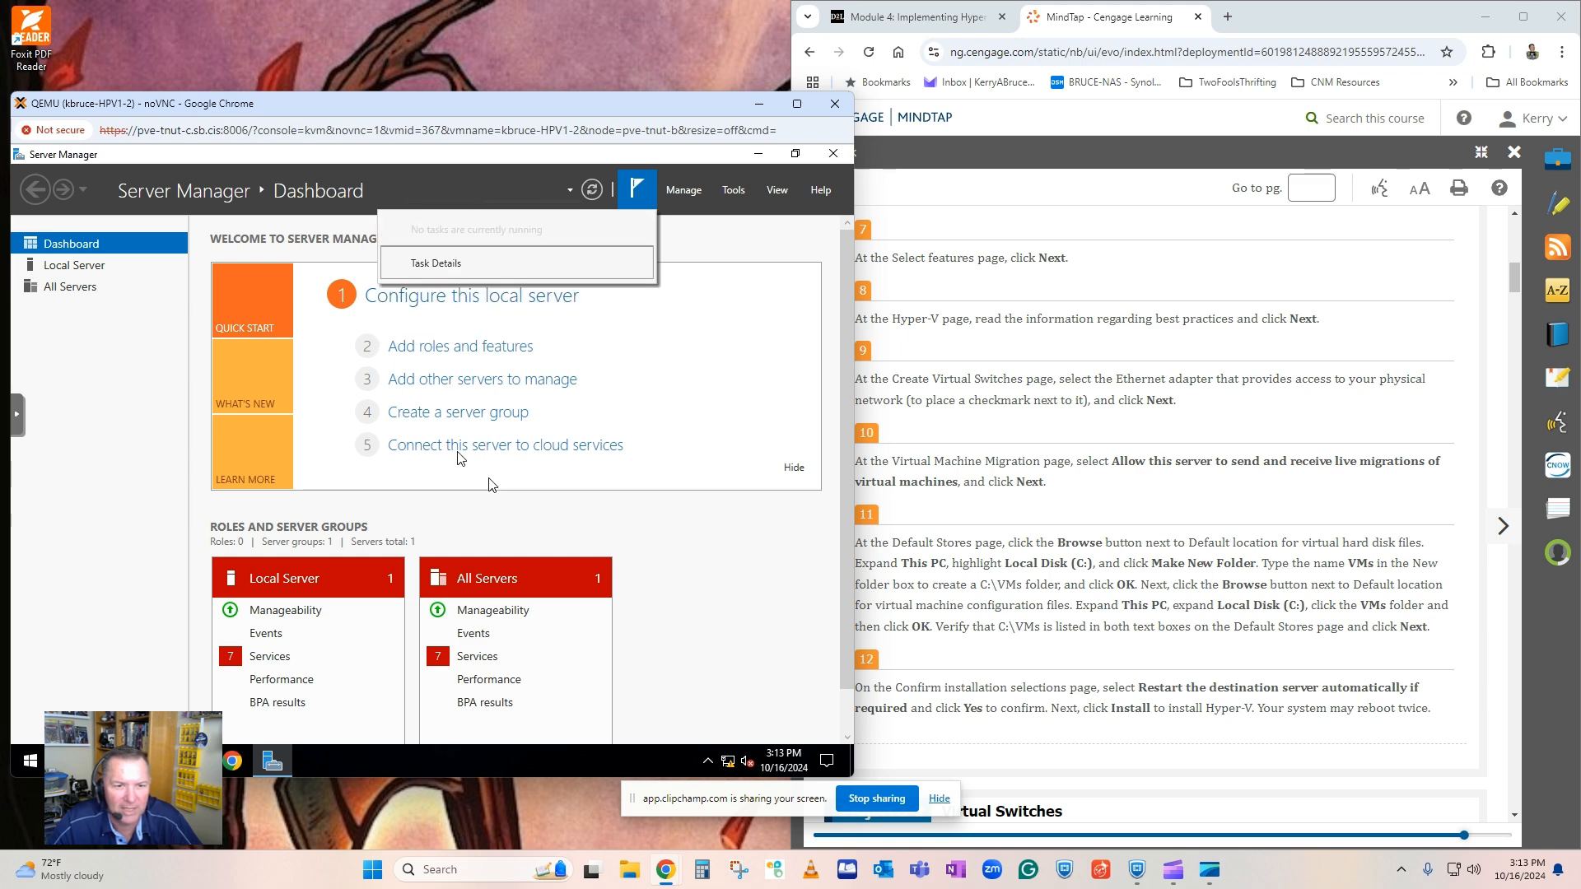
# Review the Local Server services alerts in their detail view, then close it without making changes.
pyautogui.click(258, 657)
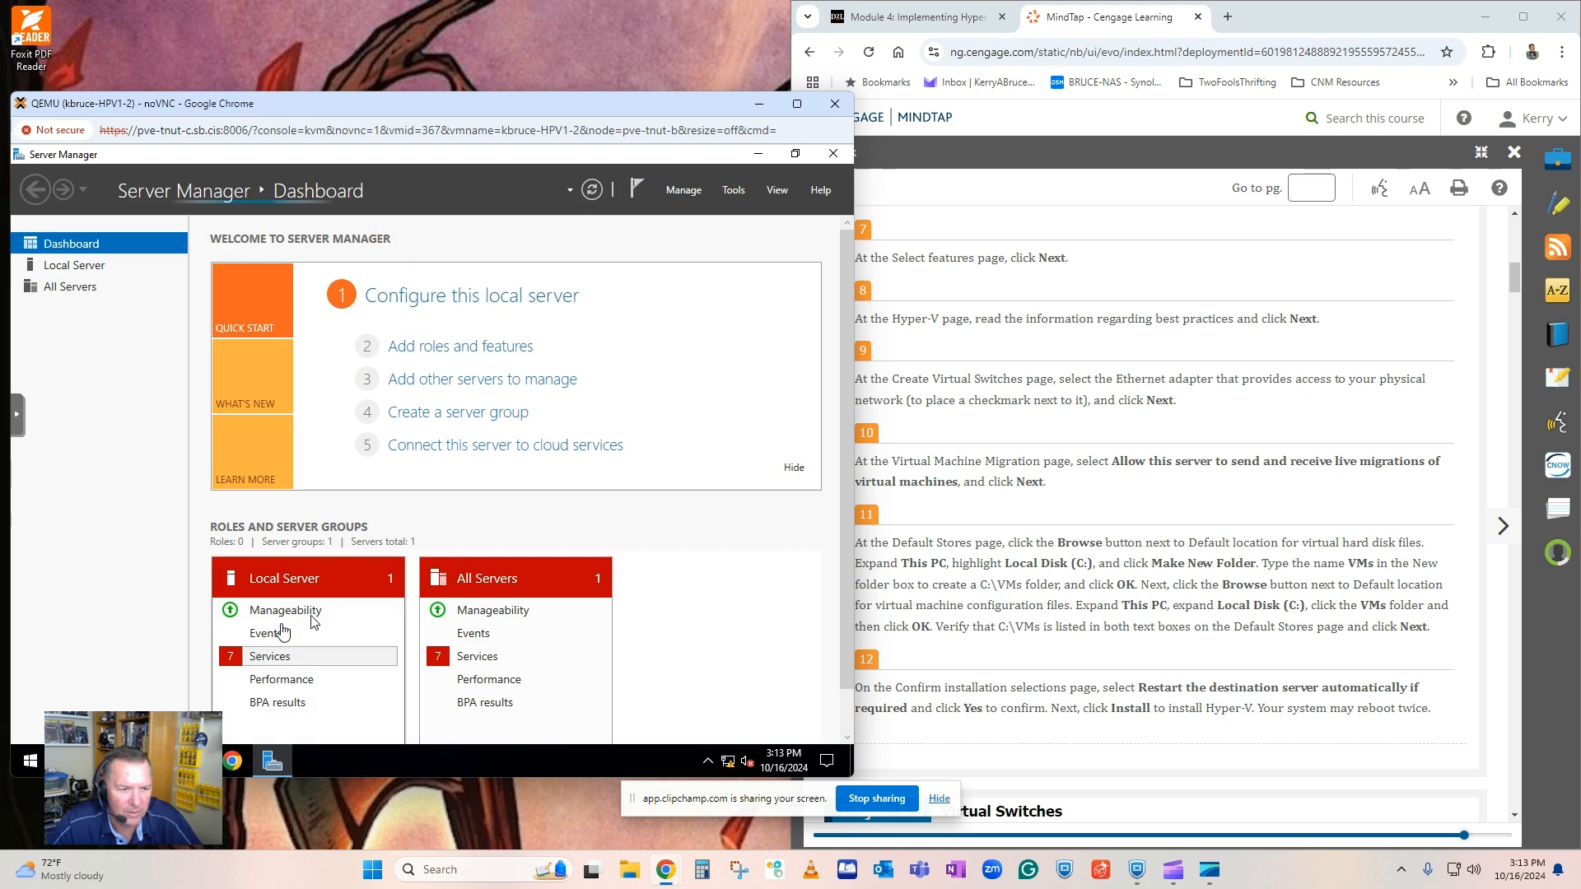
pyautogui.scroll(-4, 313, 592)
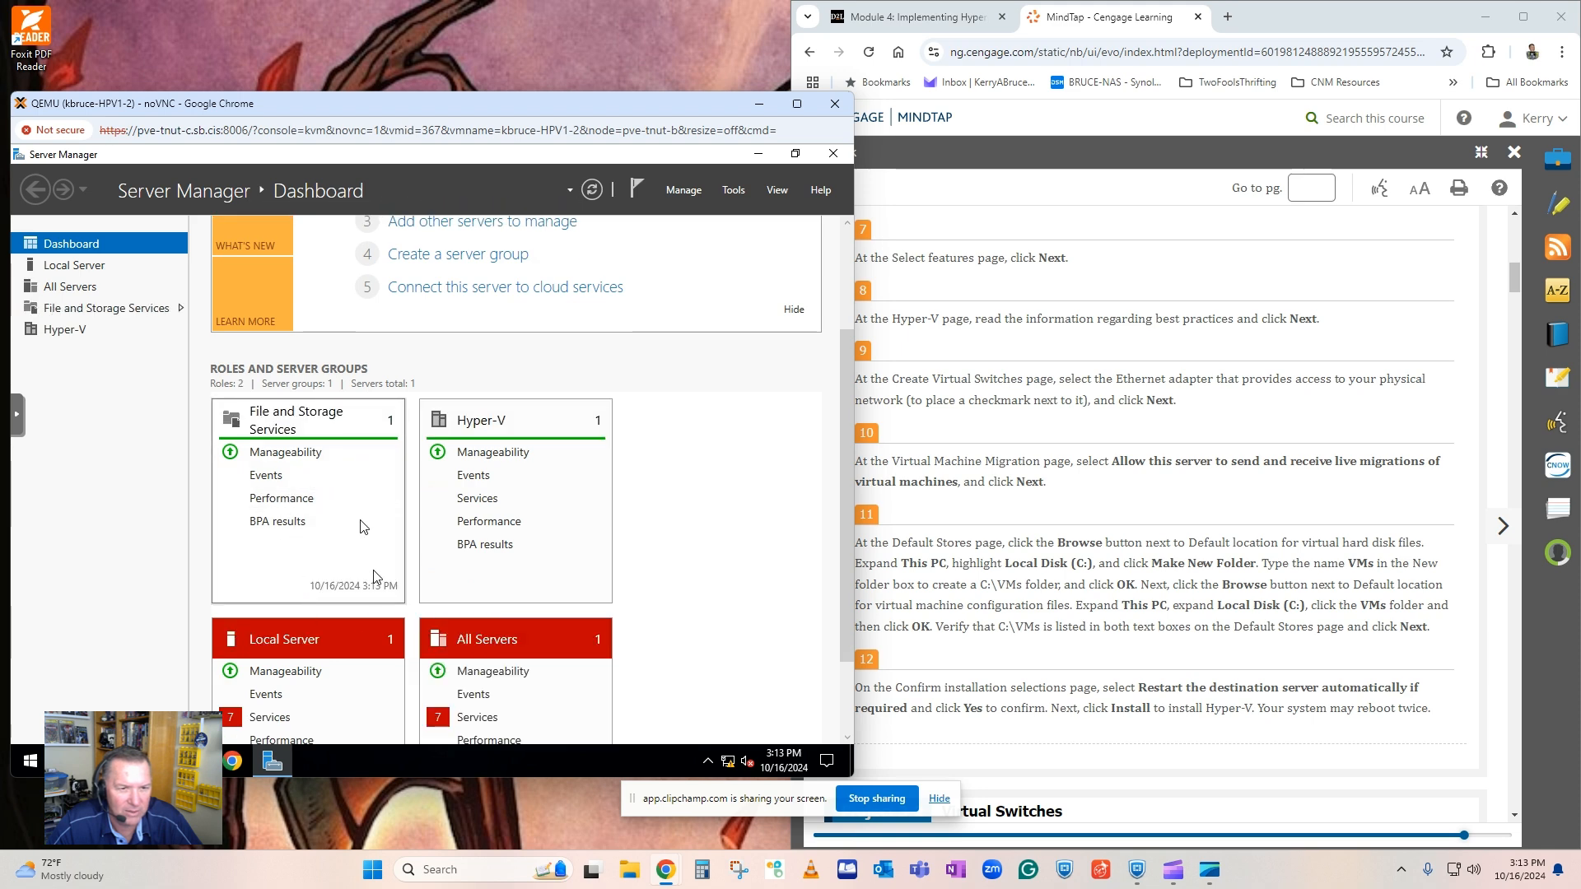
pyautogui.scroll(-3, 360, 527)
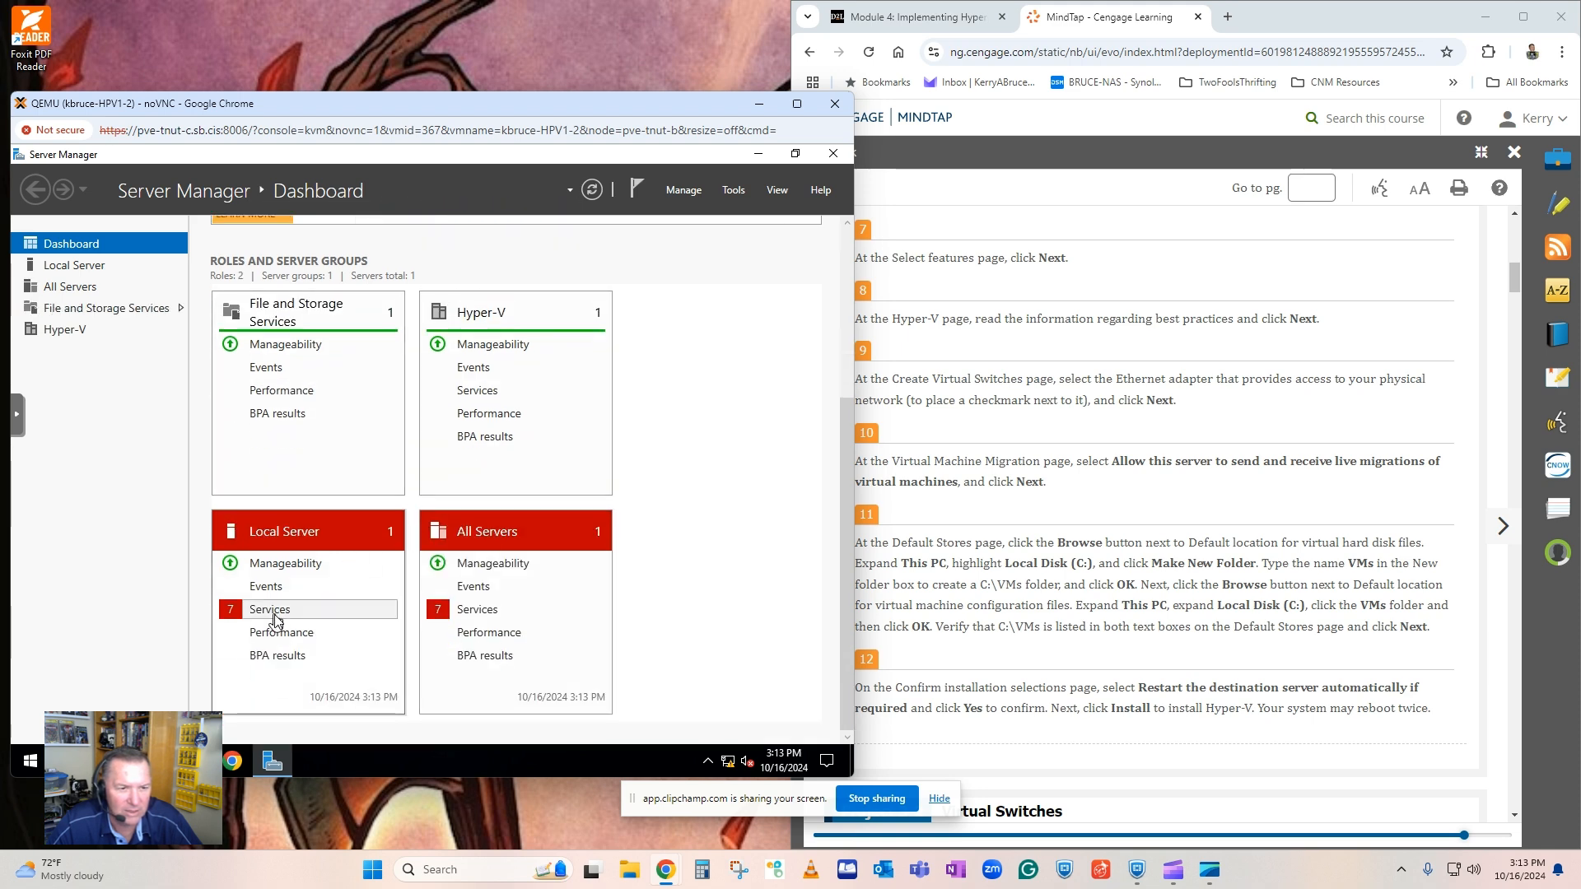
pyautogui.click(274, 615)
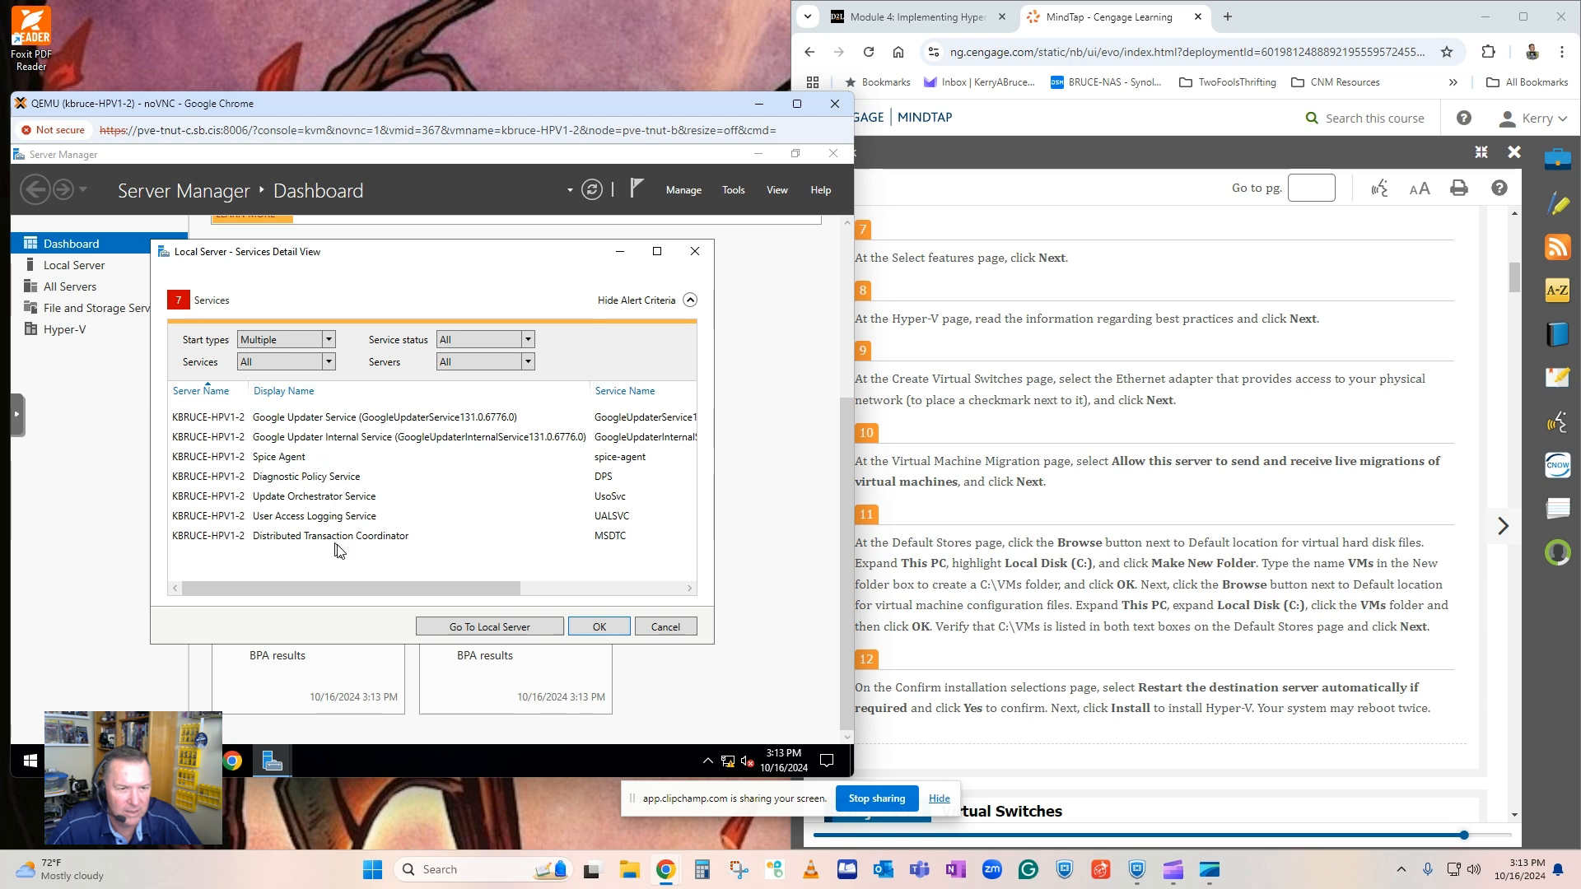
pyautogui.click(665, 630)
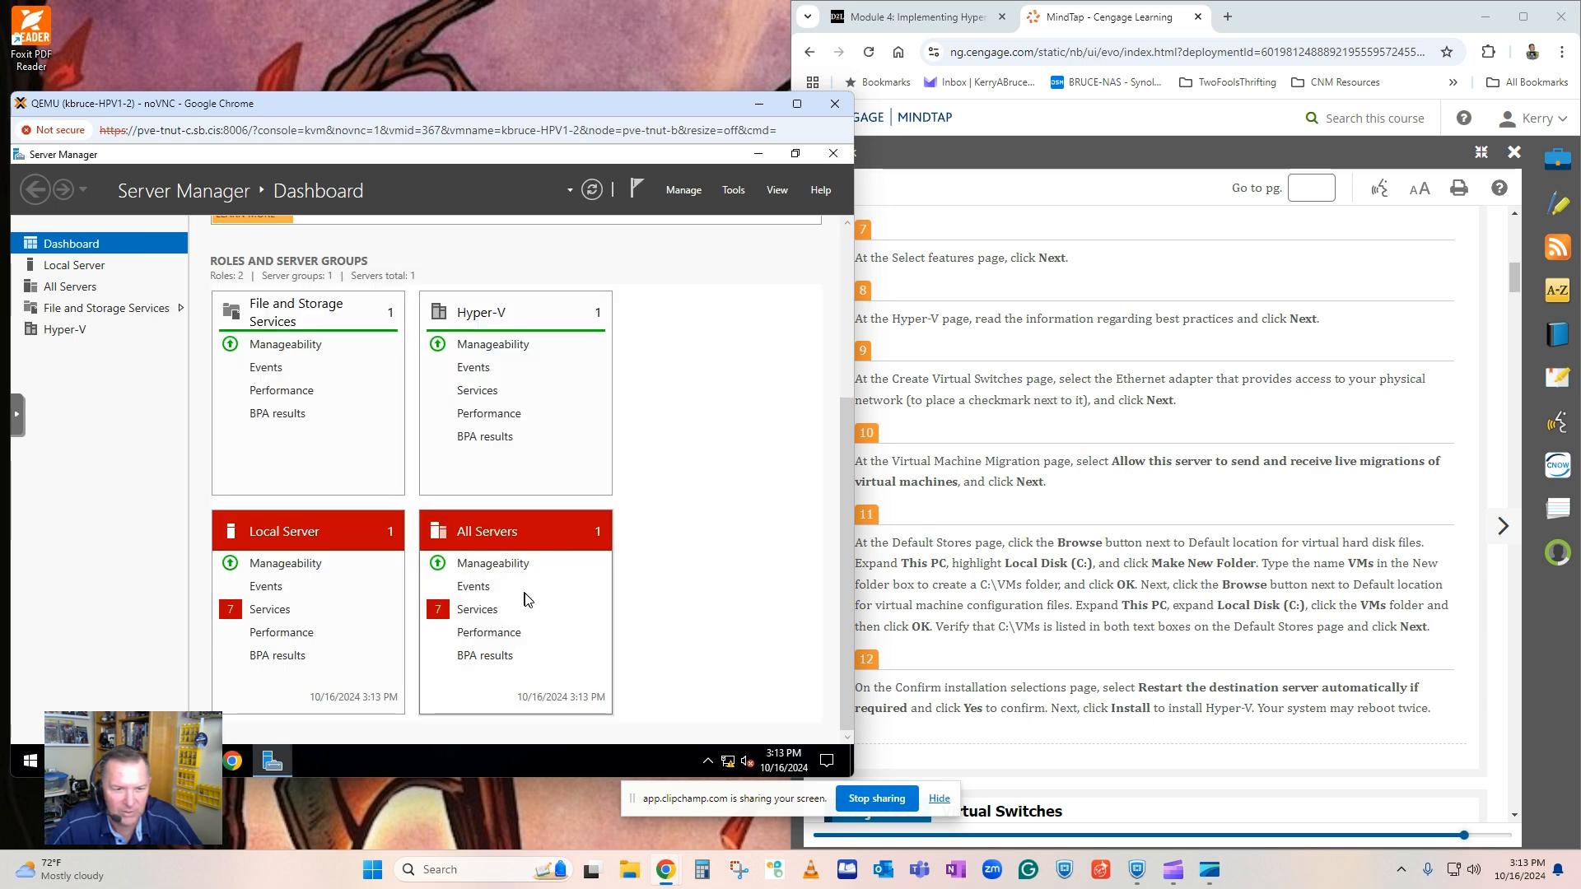
# Bring up Server Manager's list of administrative tools.
pyautogui.scroll(6, 527, 598)
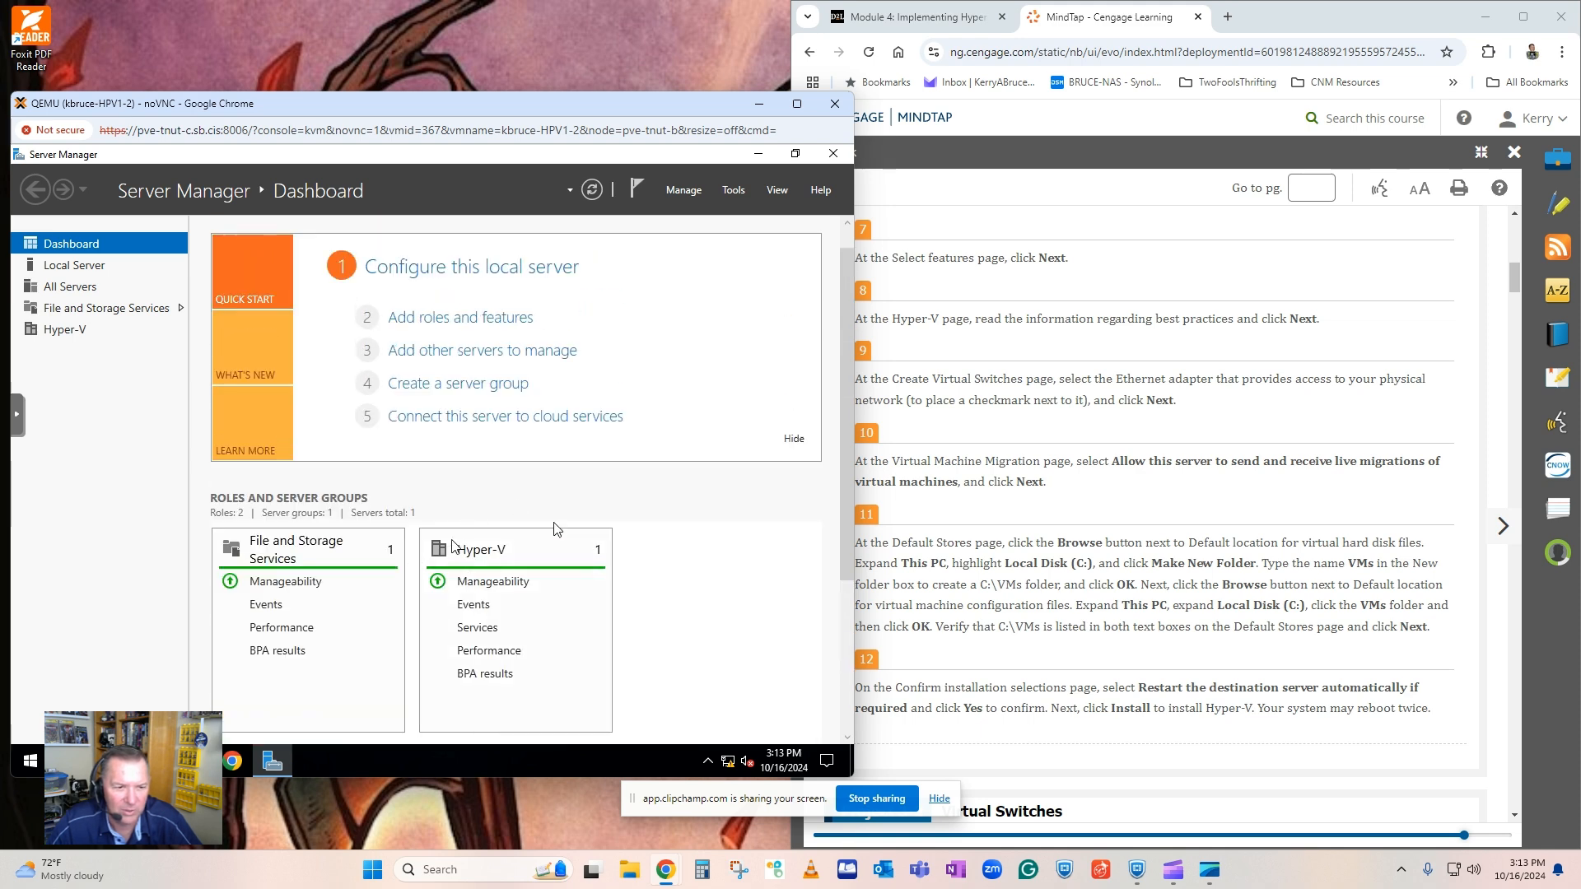
pyautogui.scroll(1, 492, 584)
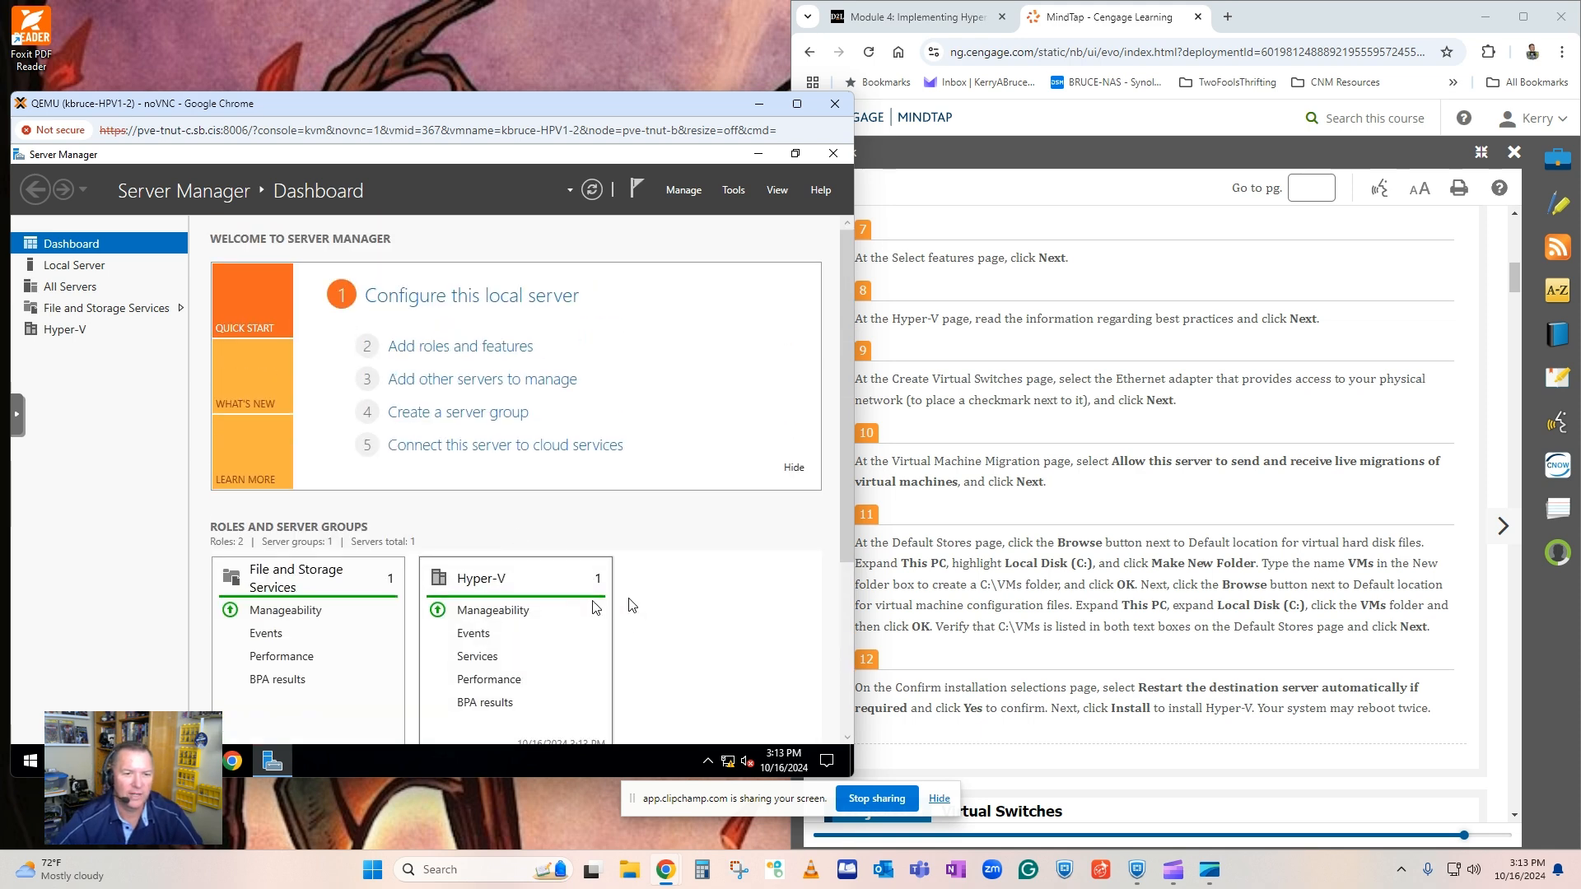
pyautogui.click(733, 190)
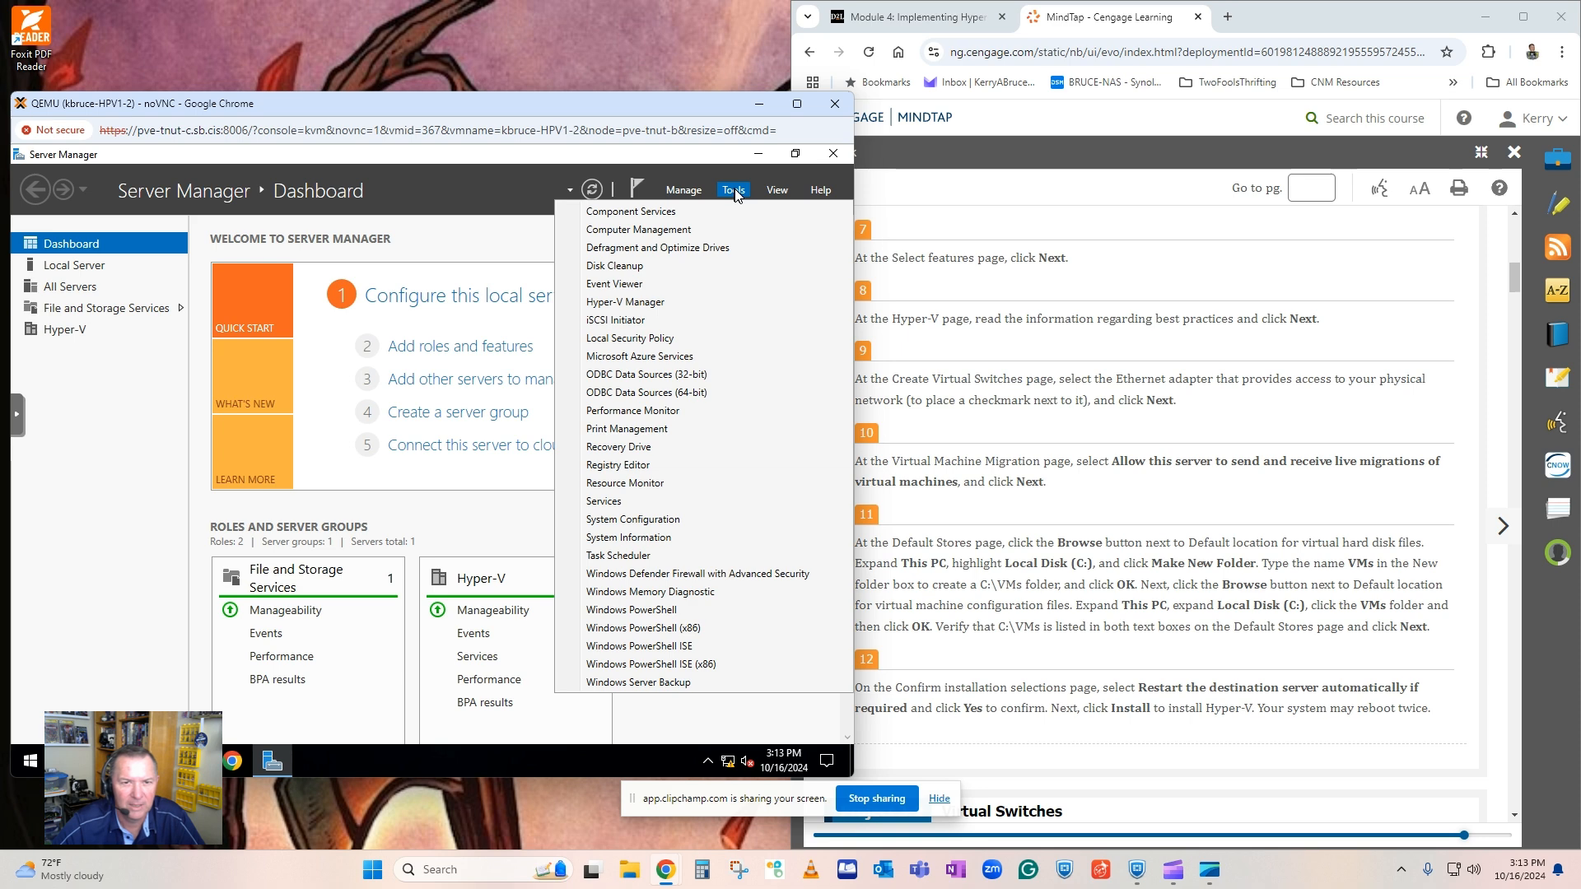